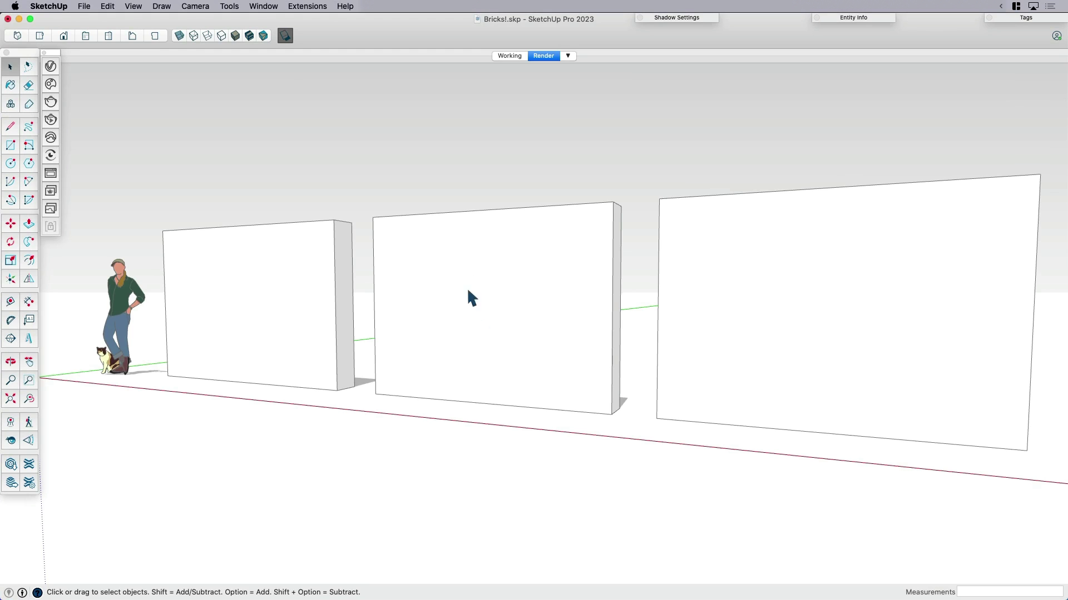
# - Orbit and pan to a frontal view of the three walls and the figure
pyautogui.press('o')
pyautogui.moveTo(501, 346); pyautogui.dragTo(866, 334)
pyautogui.press('h')
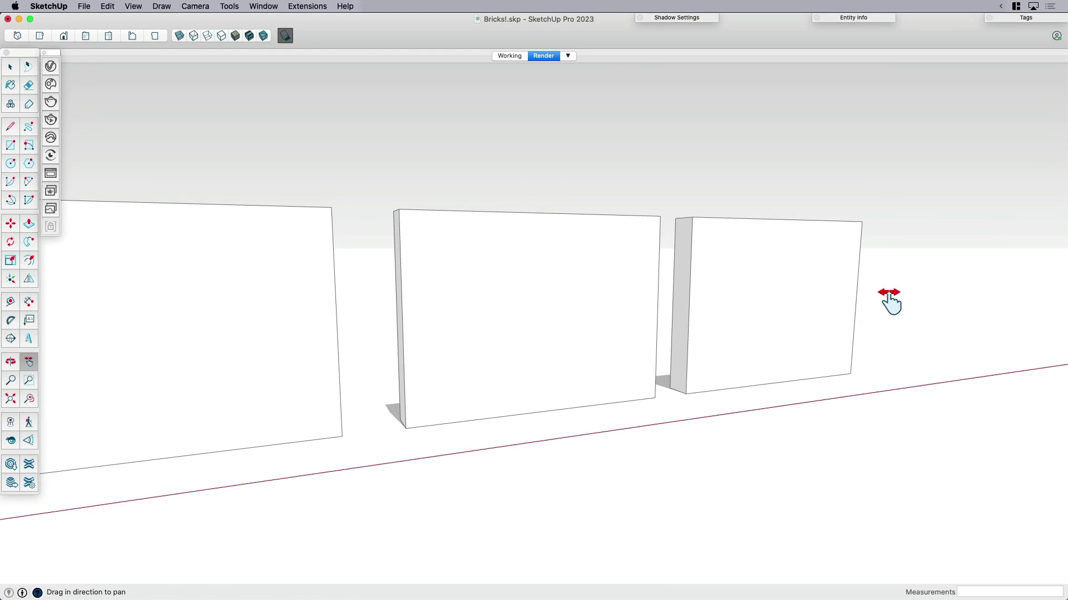
pyautogui.moveTo(889, 300); pyautogui.dragTo(729, 339, button='middle')
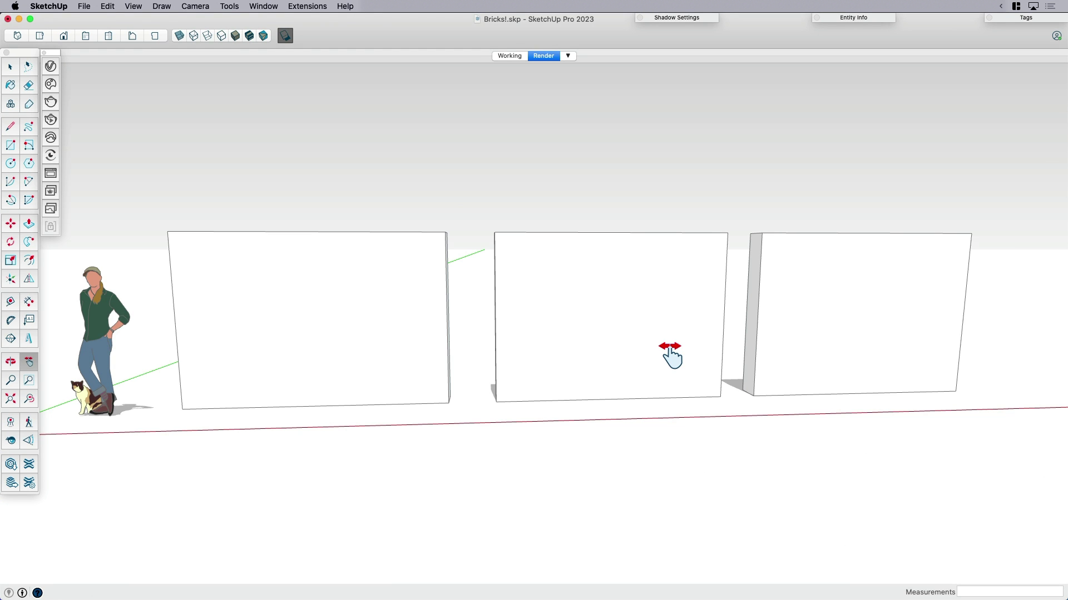
pyautogui.moveTo(672, 355); pyautogui.dragTo(508, 358, button='middle')
pyautogui.scroll(3, 510, 361)
# - Zoom in and center the leftmost wall beside the figure
pyautogui.press('space')
pyautogui.press('o')
pyautogui.moveTo(521, 322); pyautogui.dragTo(553, 313)
pyautogui.press('space')
pyautogui.scroll(1, 330, 413)
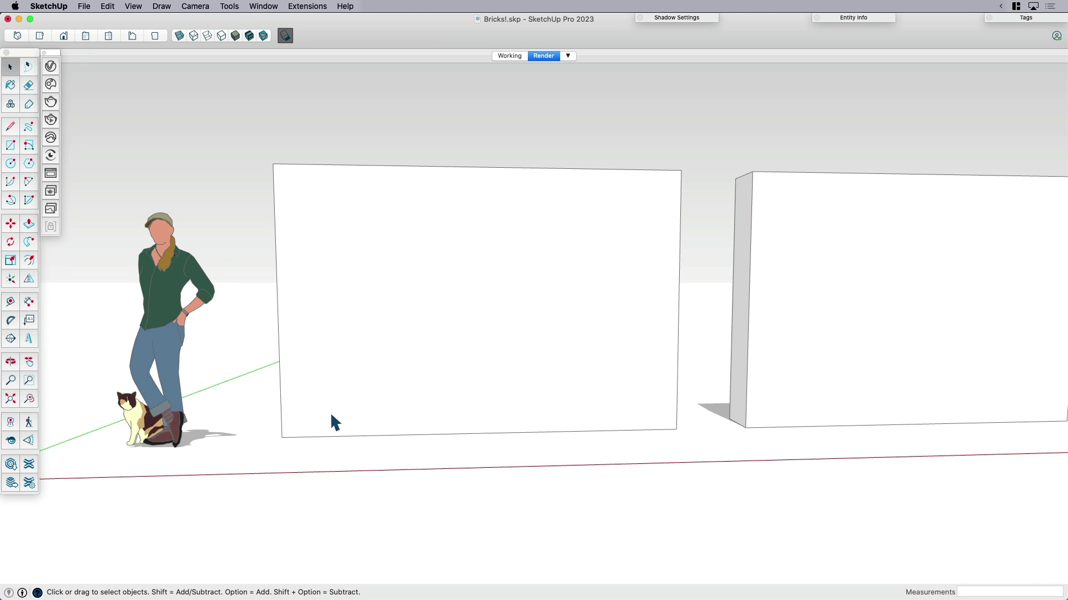
pyautogui.press('l')
pyautogui.scroll(2, 291, 425)
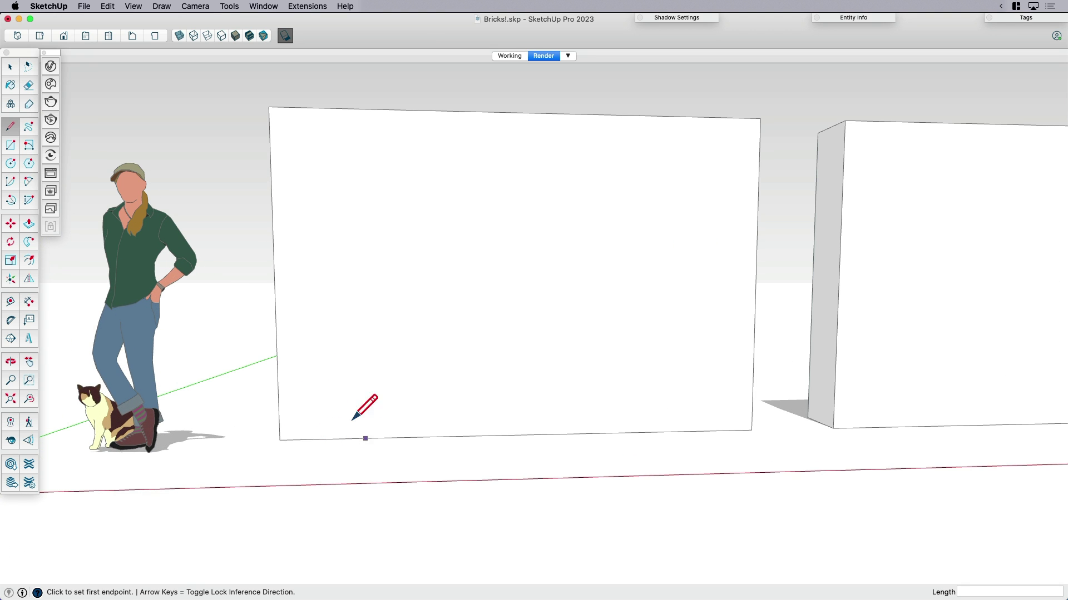
pyautogui.press('space')
pyautogui.scroll(-1, 386, 348)
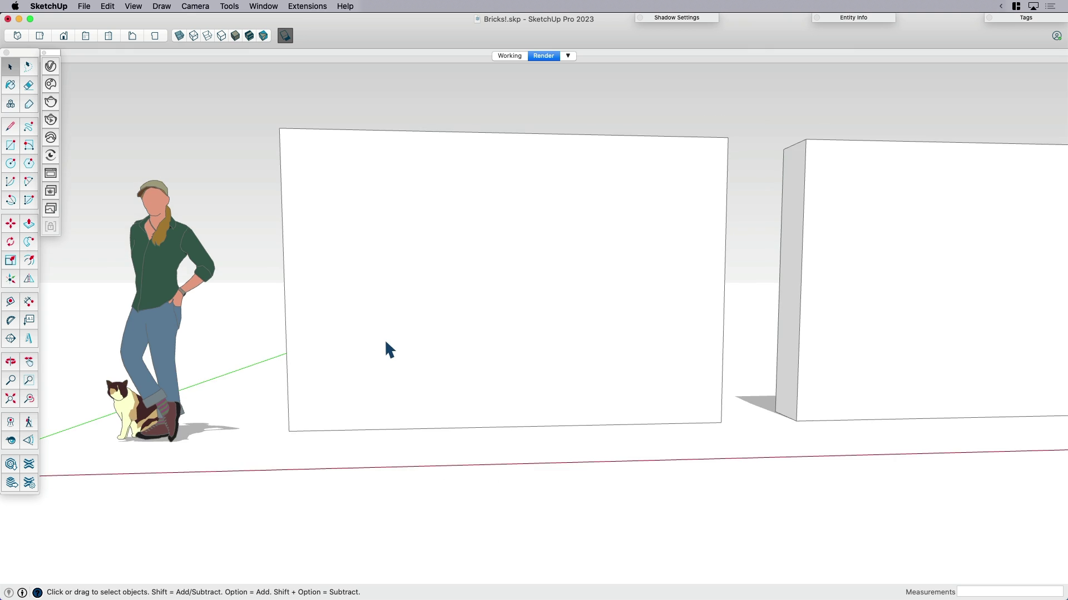
pyautogui.moveTo(385, 348); pyautogui.dragTo(459, 333, button='middle')
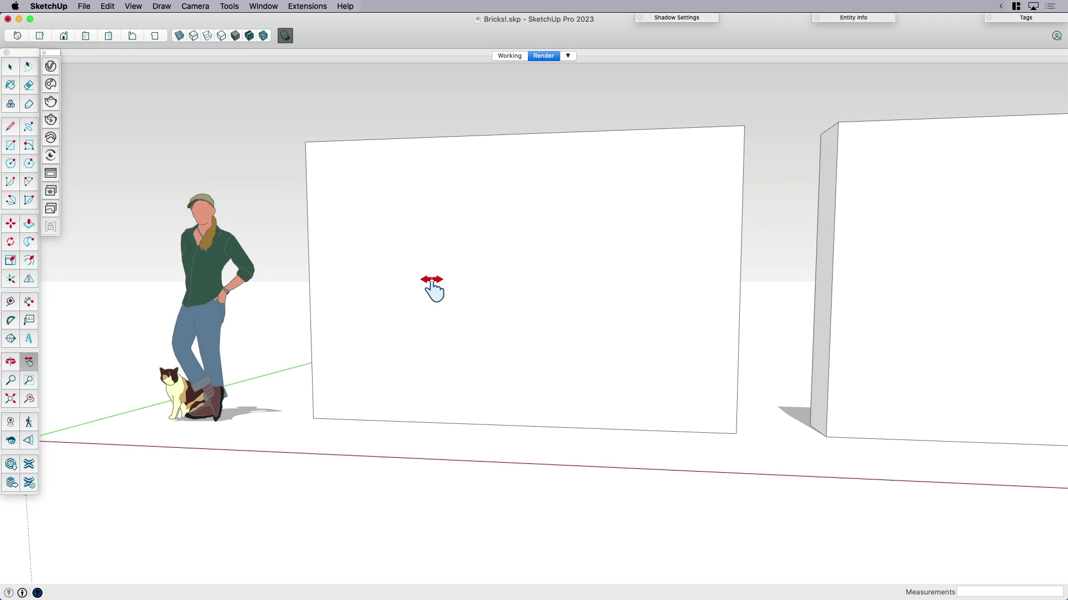
# - Paint the first wall with the grey brick from the Brick, Cladding and Siding materials
pyautogui.press('b')
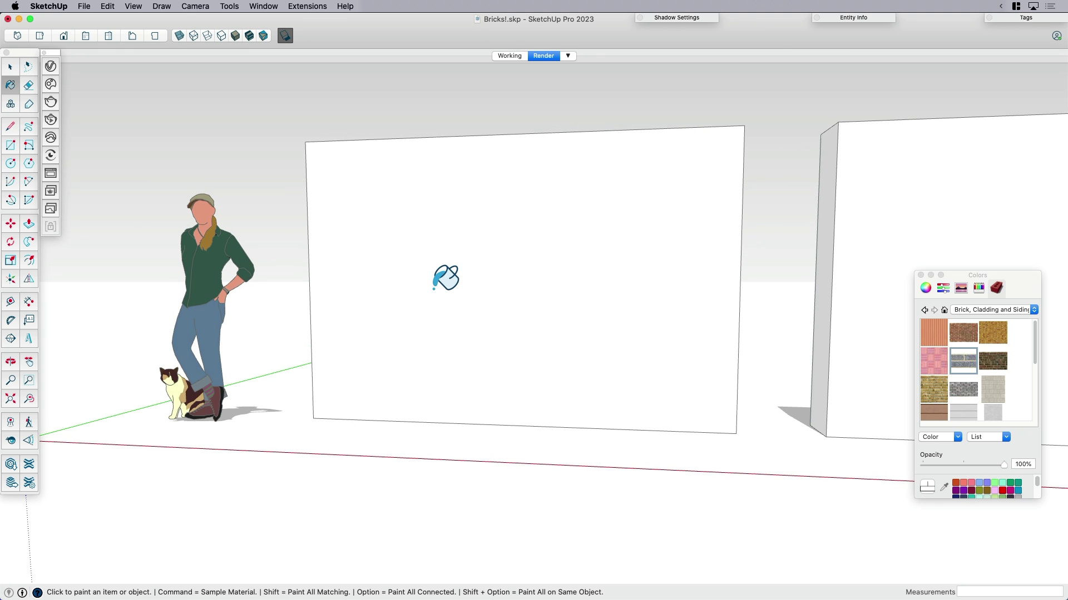
pyautogui.click(975, 309)
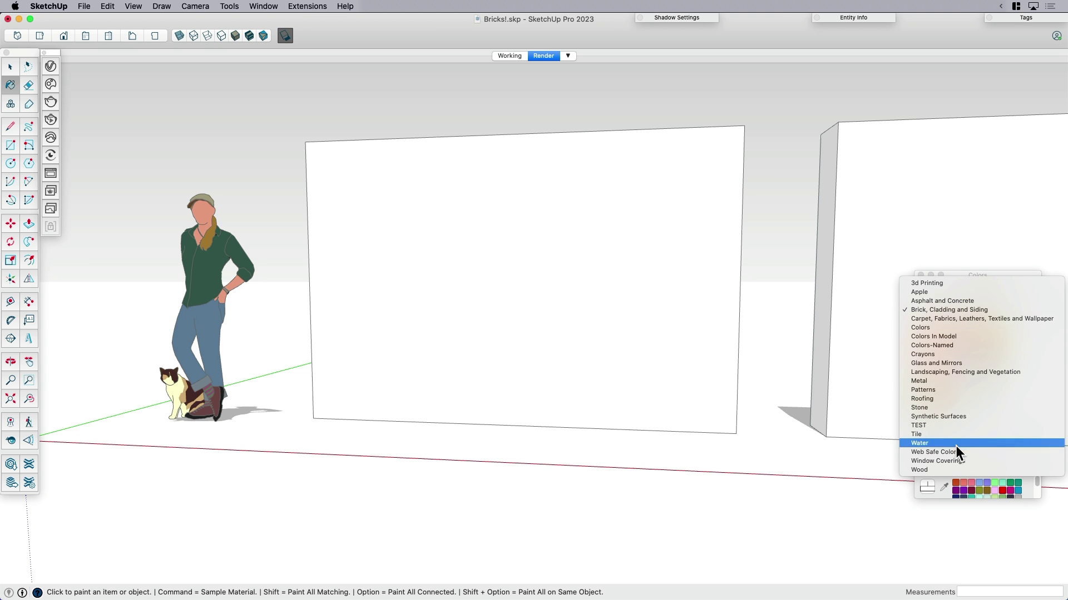
pyautogui.click(957, 311)
pyautogui.click(956, 311)
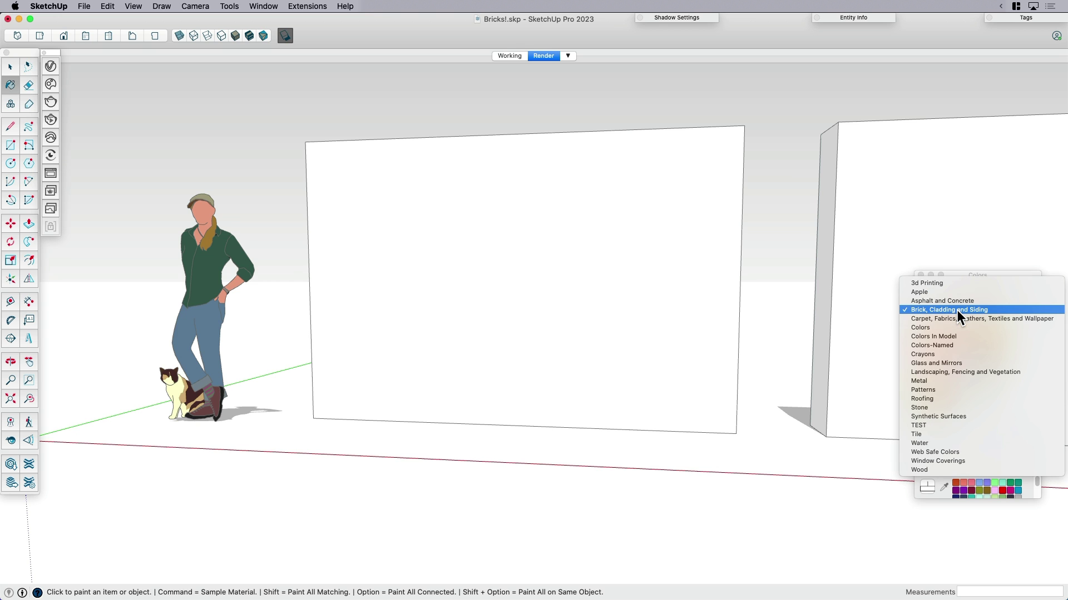
pyautogui.click(956, 310)
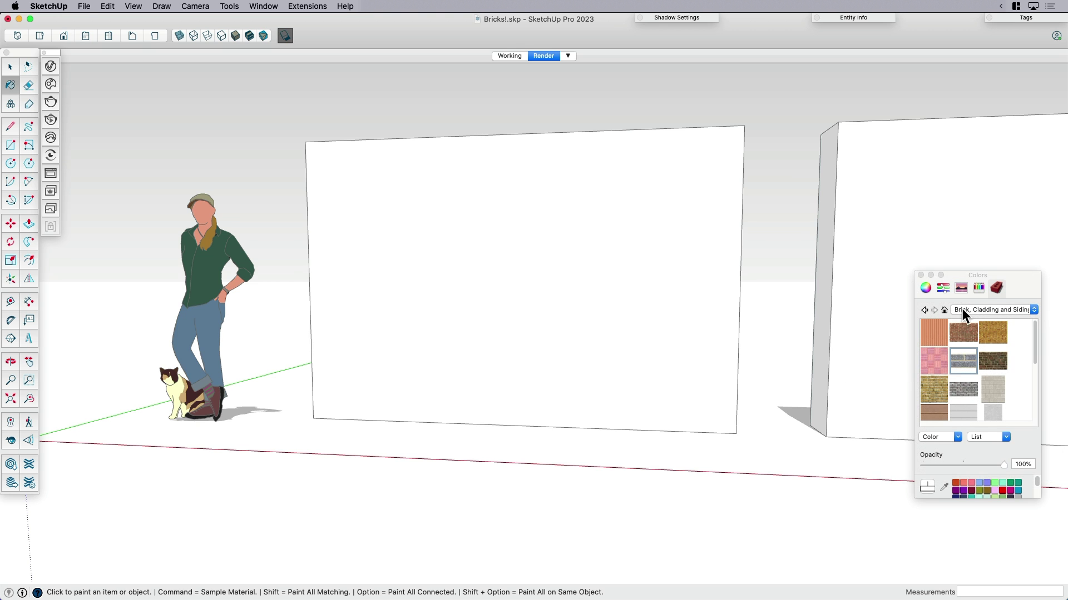
pyautogui.click(1020, 310)
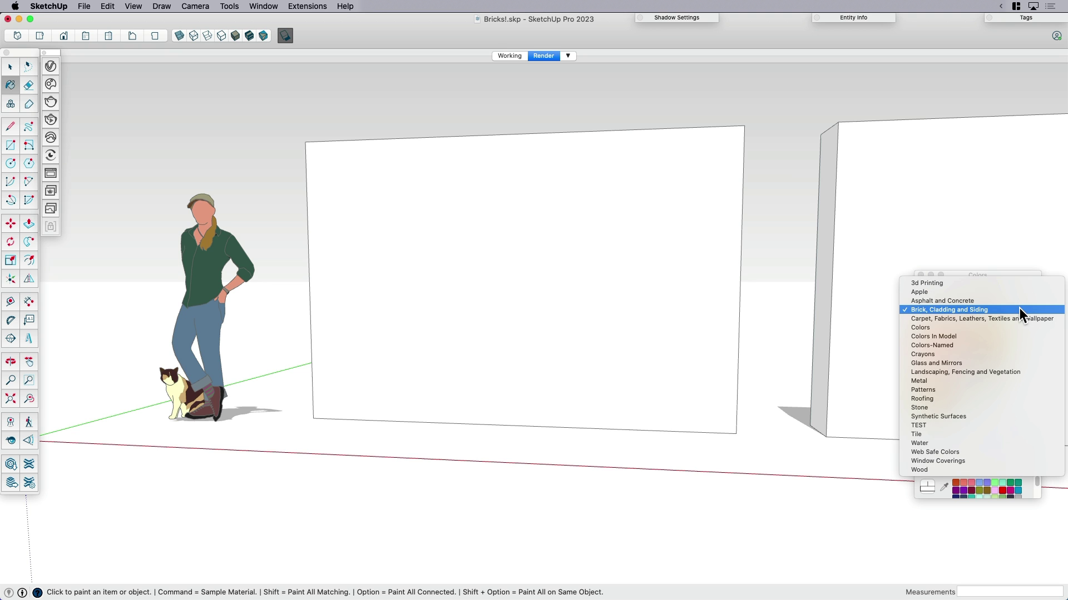
pyautogui.click(1020, 309)
pyautogui.click(962, 360)
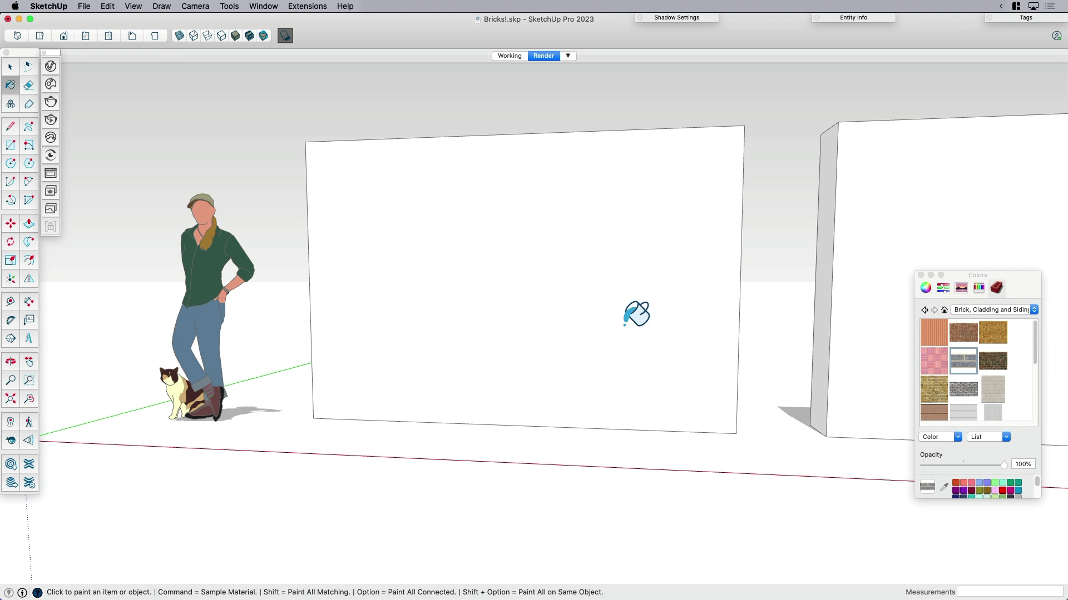
pyautogui.click(574, 308)
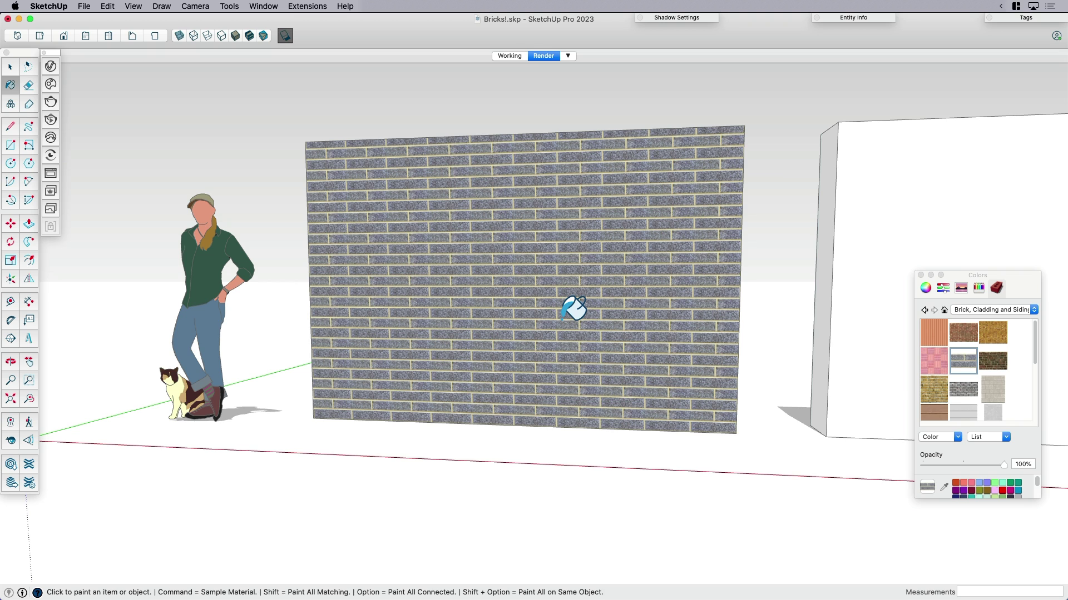
pyautogui.press('space')
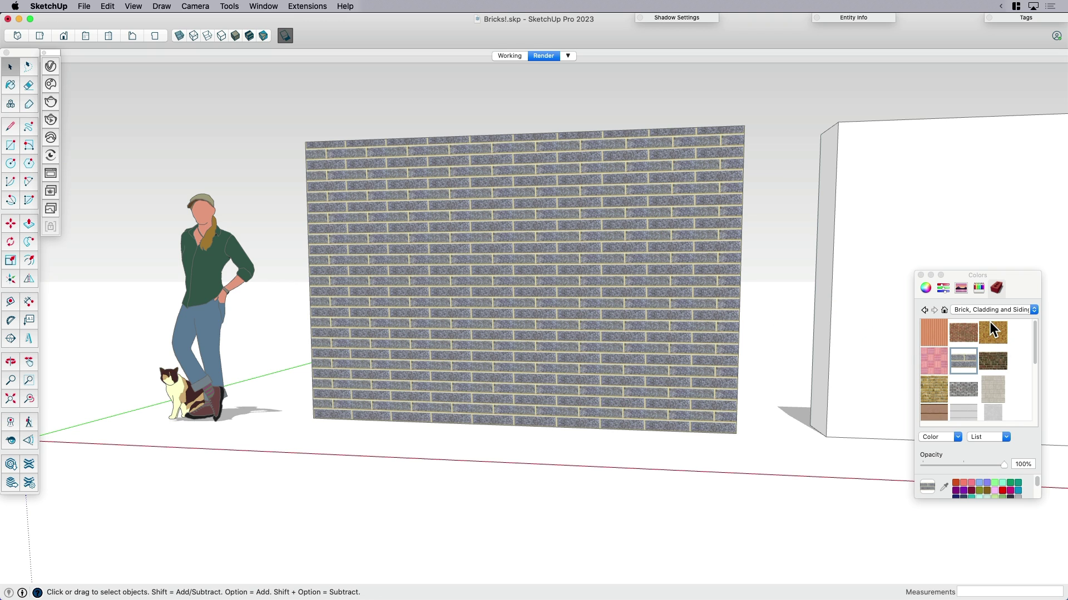
# - Try a red brick on the wall, then zoom and pan to show the whole wall
pyautogui.press('b')
pyautogui.click(639, 310)
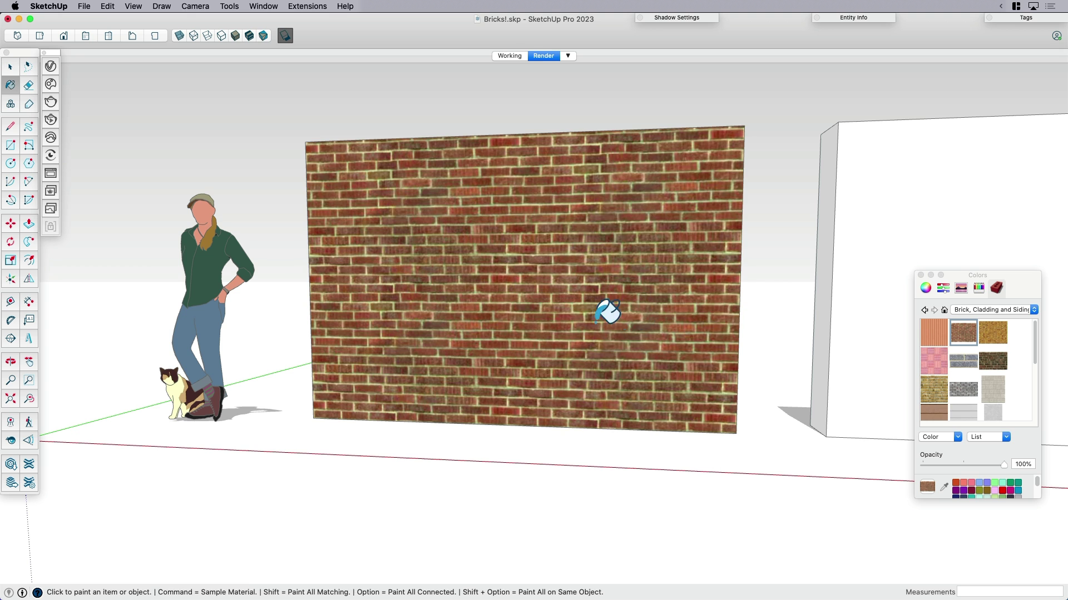
pyautogui.press('space')
pyautogui.scroll(3, 615, 341)
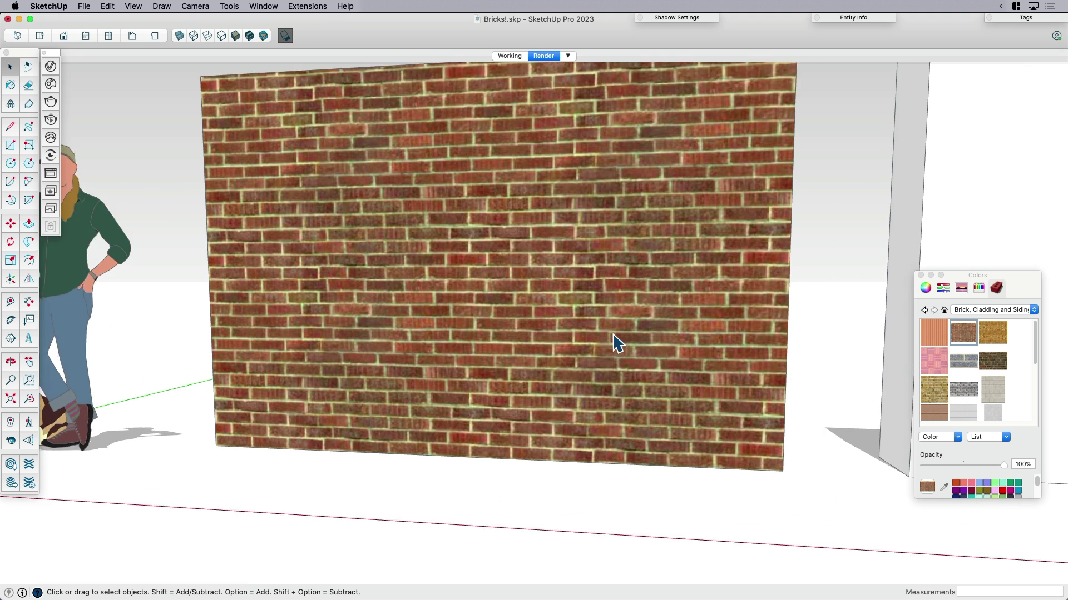
pyautogui.scroll(2, 614, 342)
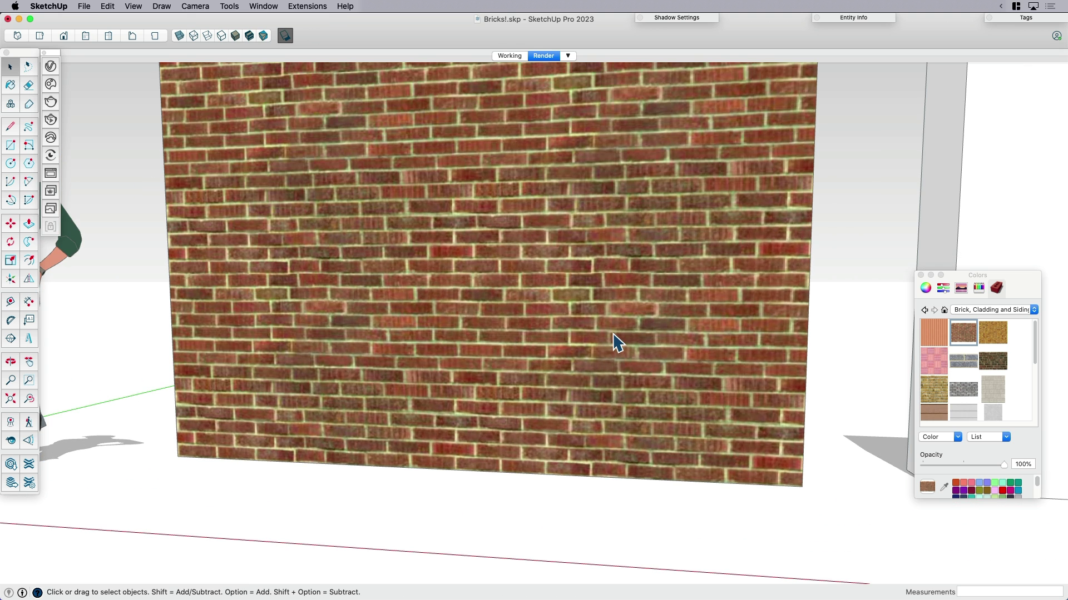
pyautogui.scroll(2, 616, 336)
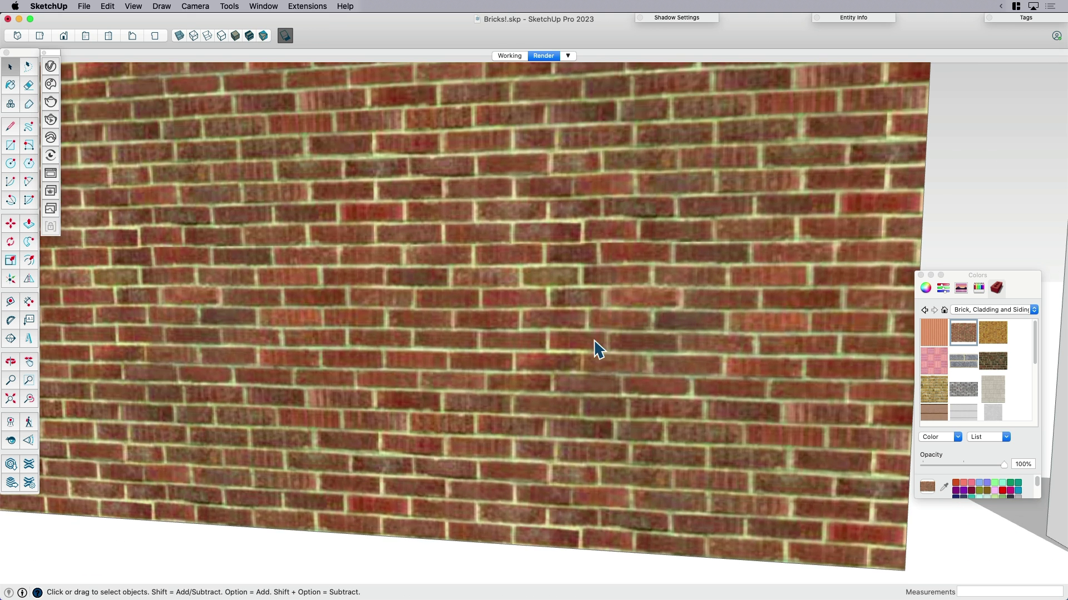
pyautogui.scroll(-5, 596, 344)
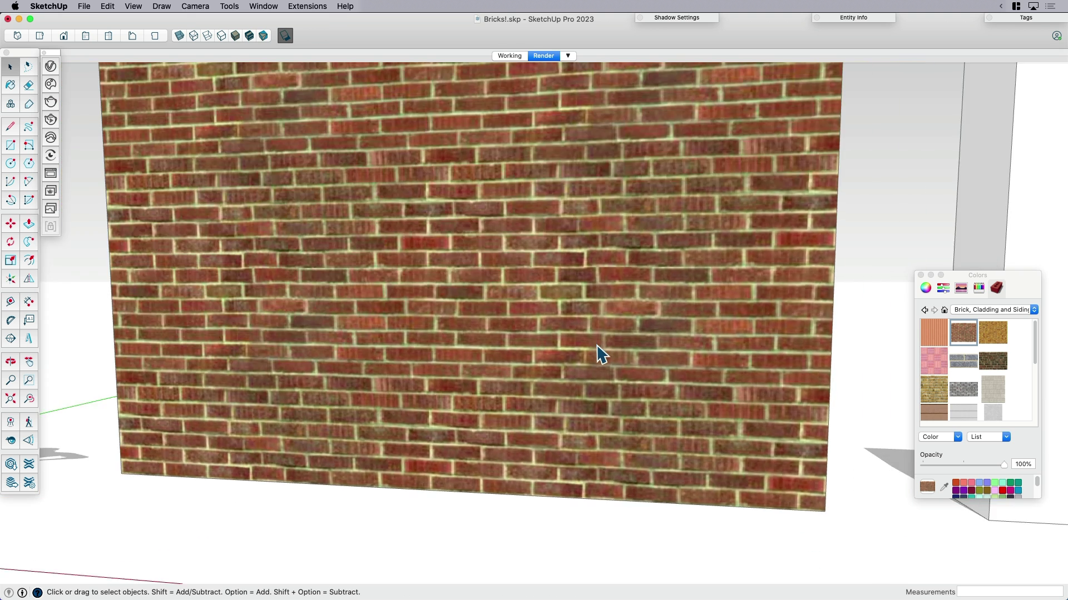
pyautogui.press('h')
pyautogui.moveTo(615, 358); pyautogui.dragTo(612, 415)
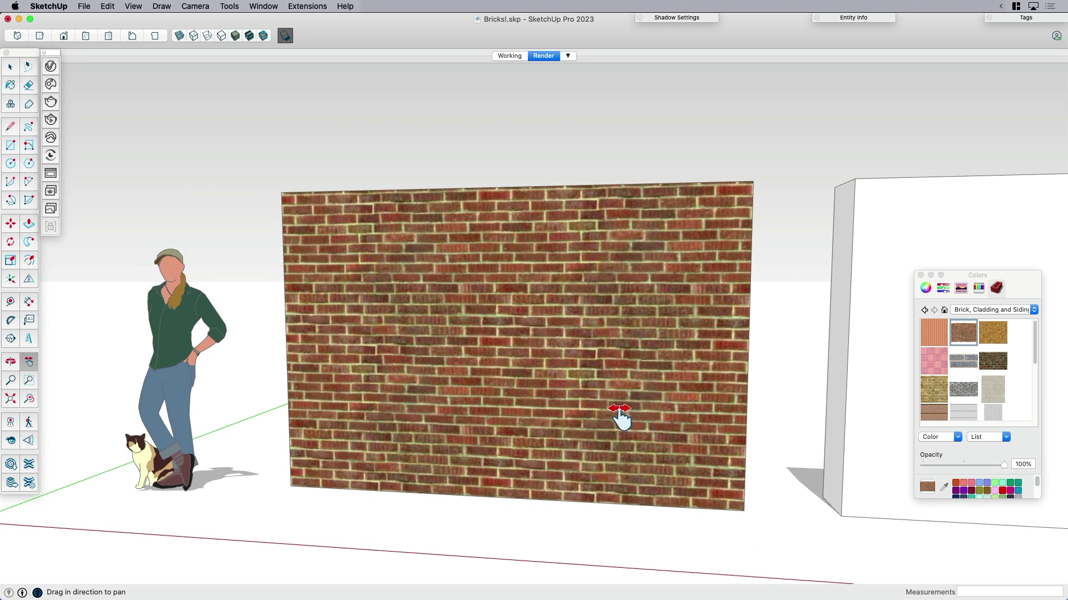
# - Repaint the first wall with the grey brick material
pyautogui.press('o')
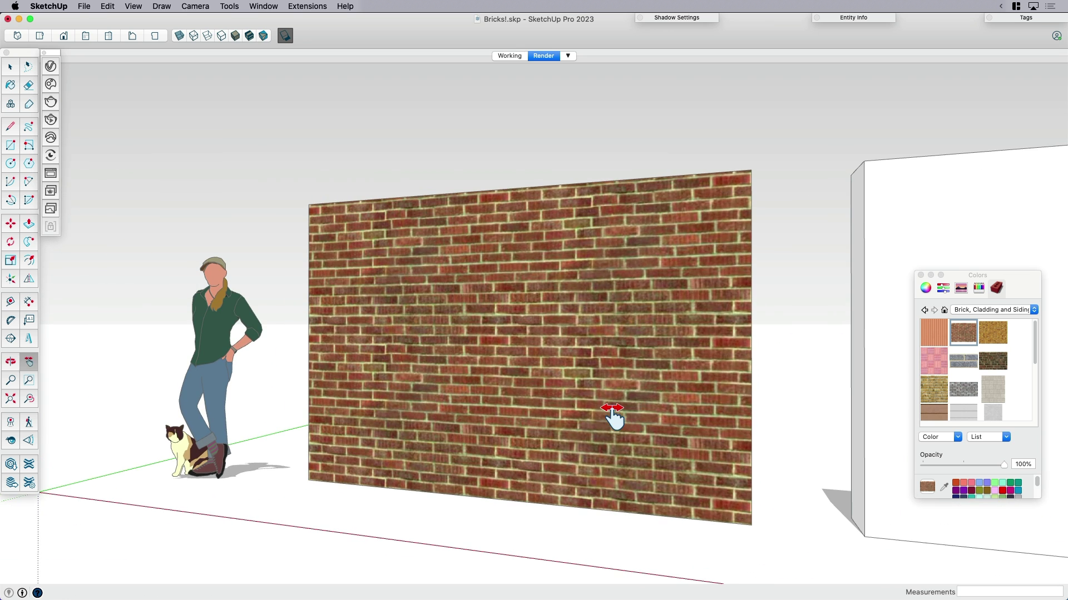
pyautogui.press('space')
pyautogui.click(963, 361)
pyautogui.press('b')
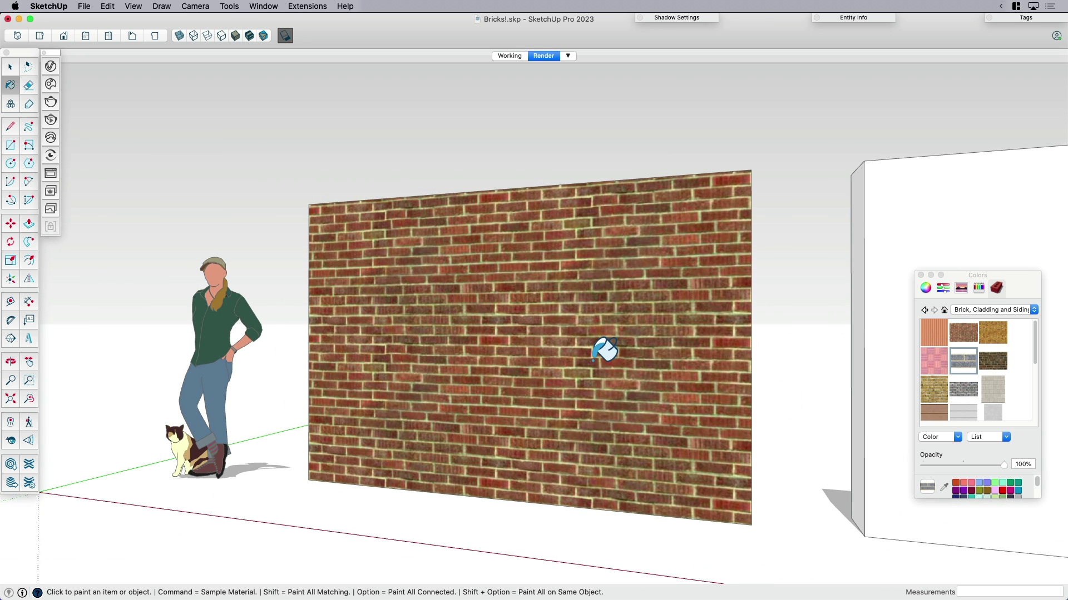
pyautogui.click(566, 353)
pyautogui.press('space')
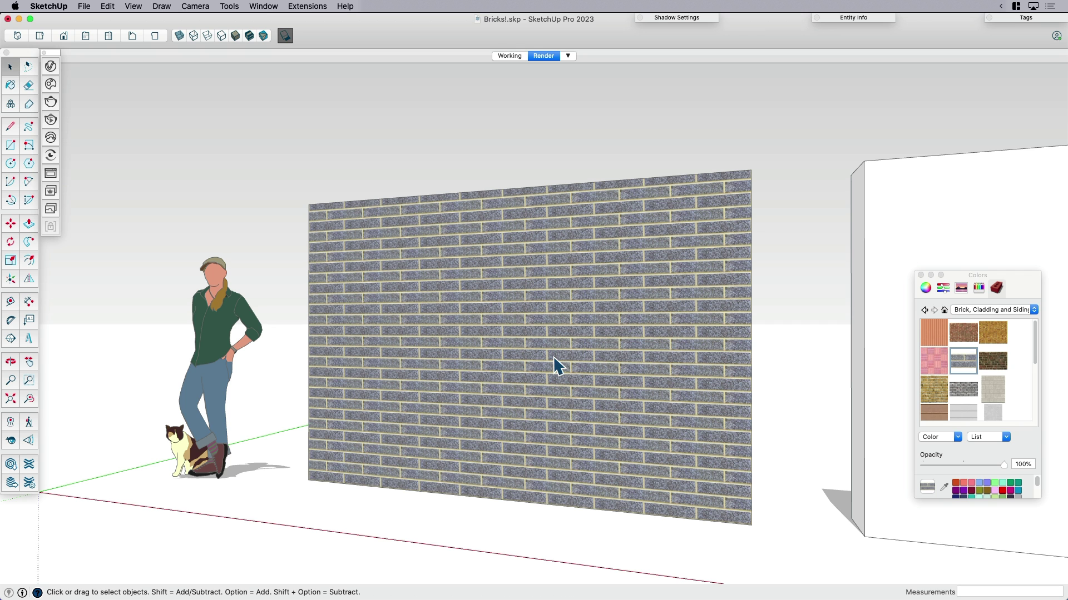
# - Orbit around the first wall to check that the grey brick covers its thickness
pyautogui.press('o')
pyautogui.moveTo(521, 388)
pyautogui.mouseDown()
pyautogui.moveTo(579, 382)
pyautogui.moveTo(524, 381)
pyautogui.mouseUp()
pyautogui.press('space')
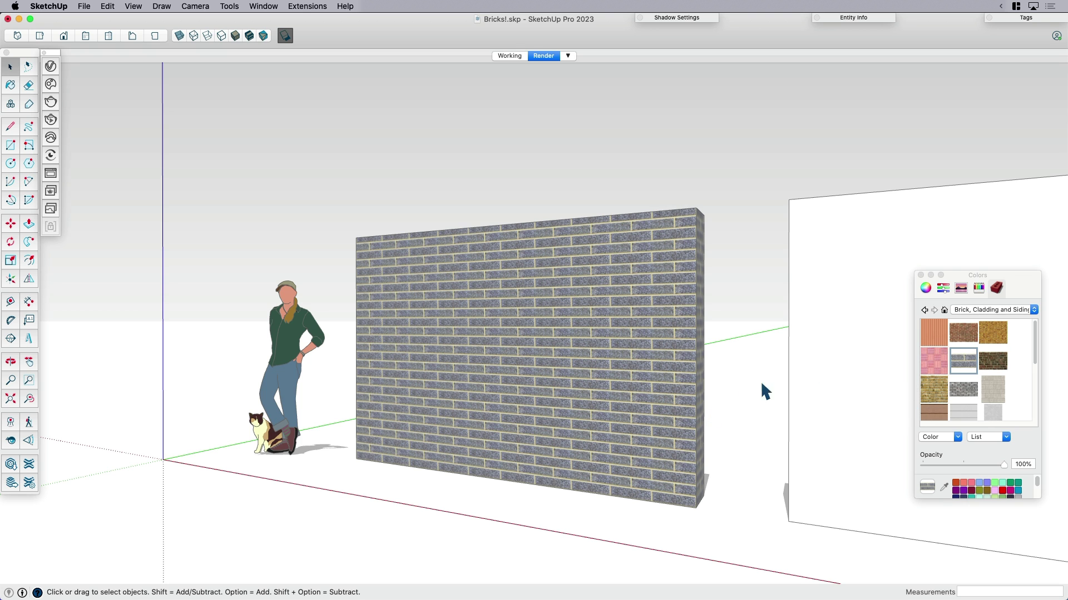
pyautogui.press('o')
pyautogui.moveTo(682, 386); pyautogui.dragTo(598, 408)
pyautogui.press('space')
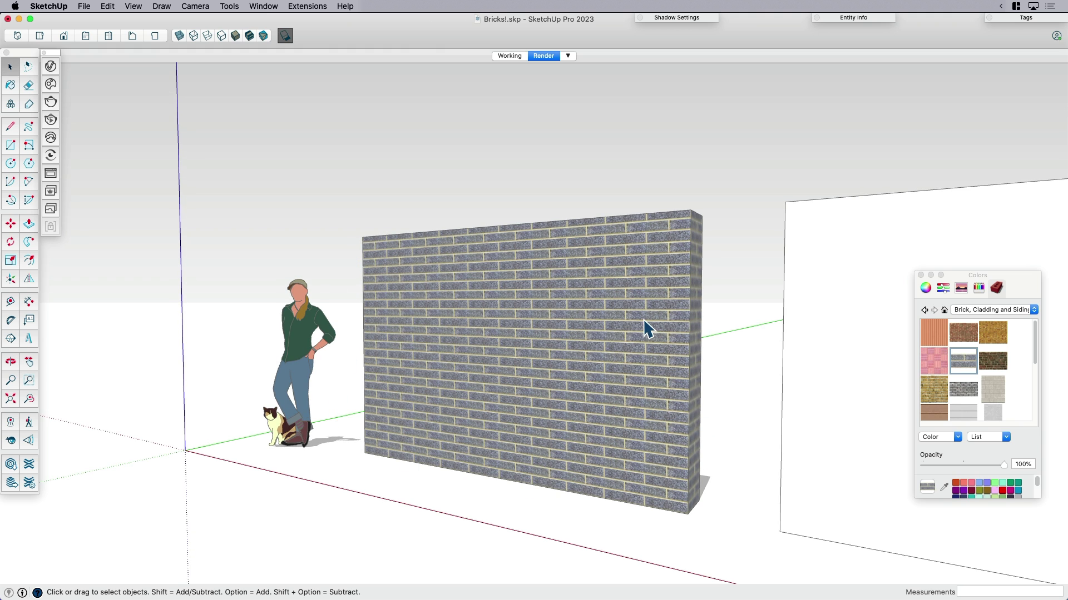
# - Switch the model to Hidden Line, then back to Shaded With Textures
pyautogui.click(566, 337)
pyautogui.press('h')
pyautogui.moveTo(579, 410); pyautogui.dragTo(537, 373)
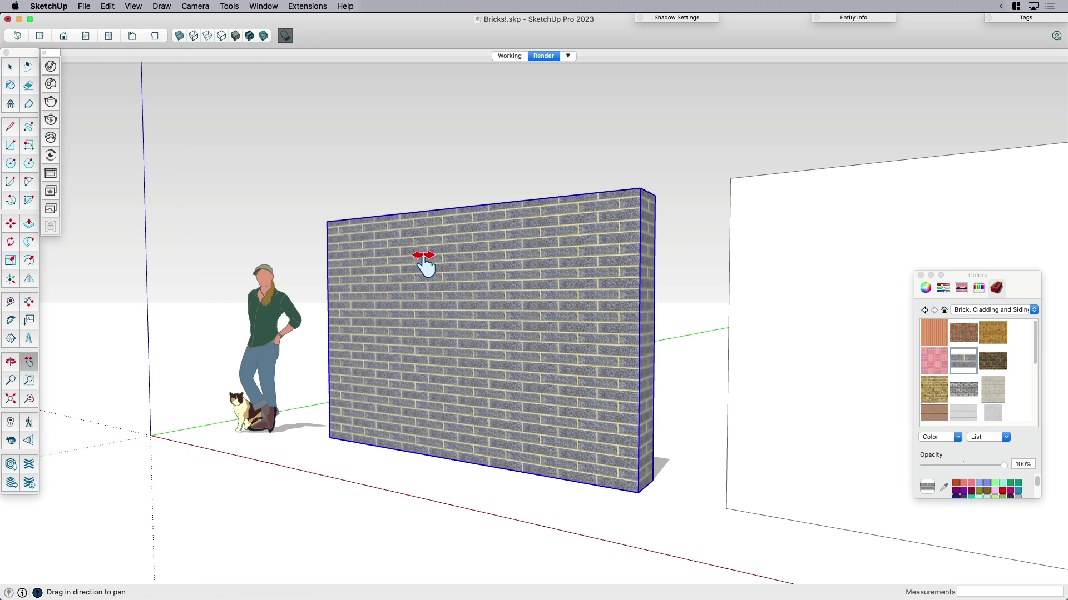
pyautogui.press('space')
pyautogui.click(367, 189)
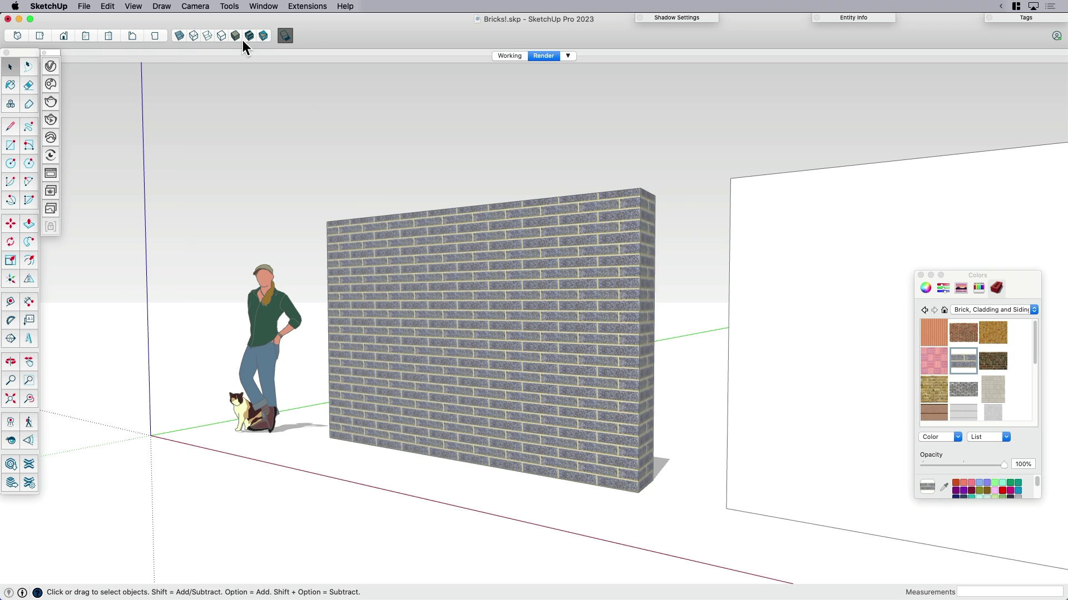
pyautogui.click(222, 35)
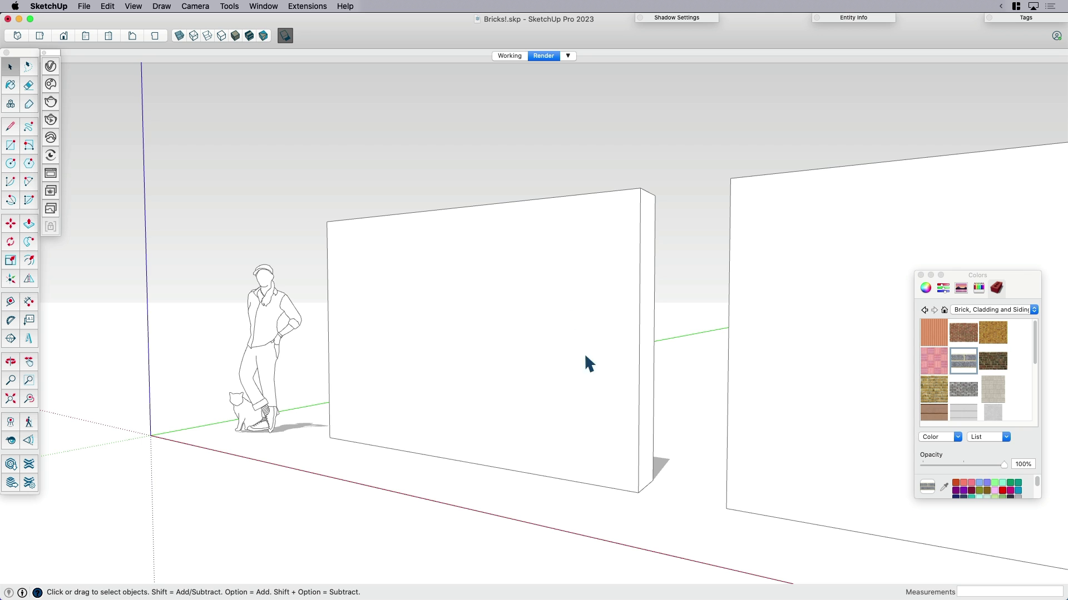
pyautogui.click(248, 35)
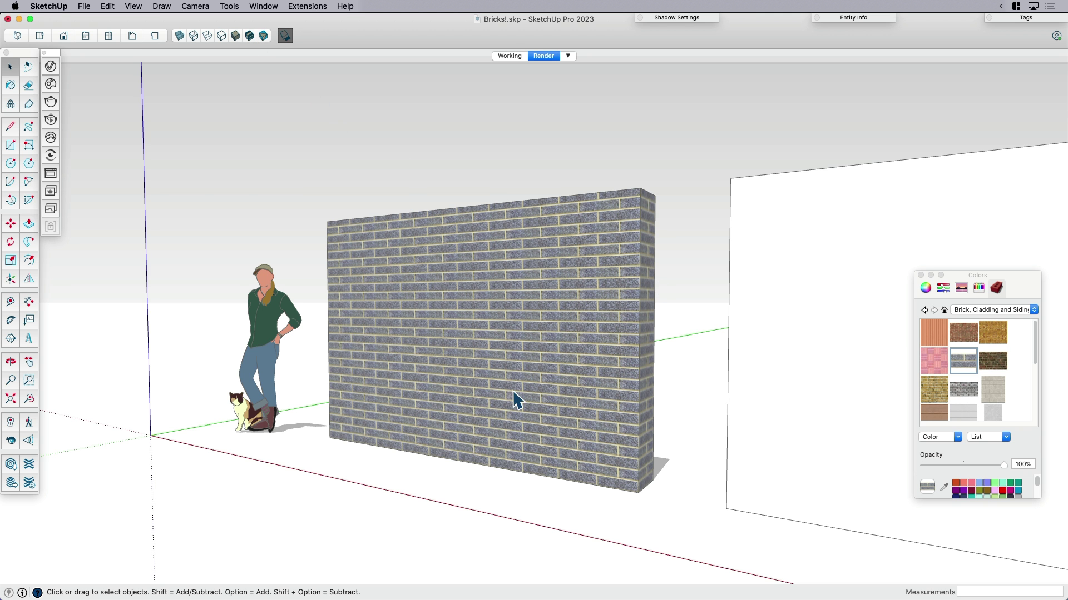
# - Pan and zoom to bring the second blank wall into view
pyautogui.keyDown('shift'); pyautogui.moveTo(512, 389); pyautogui.dragTo(540, 394, button='middle'); pyautogui.keyUp('shift')
pyautogui.scroll(-5, 548, 377)
pyautogui.scroll(5, 297, 353)
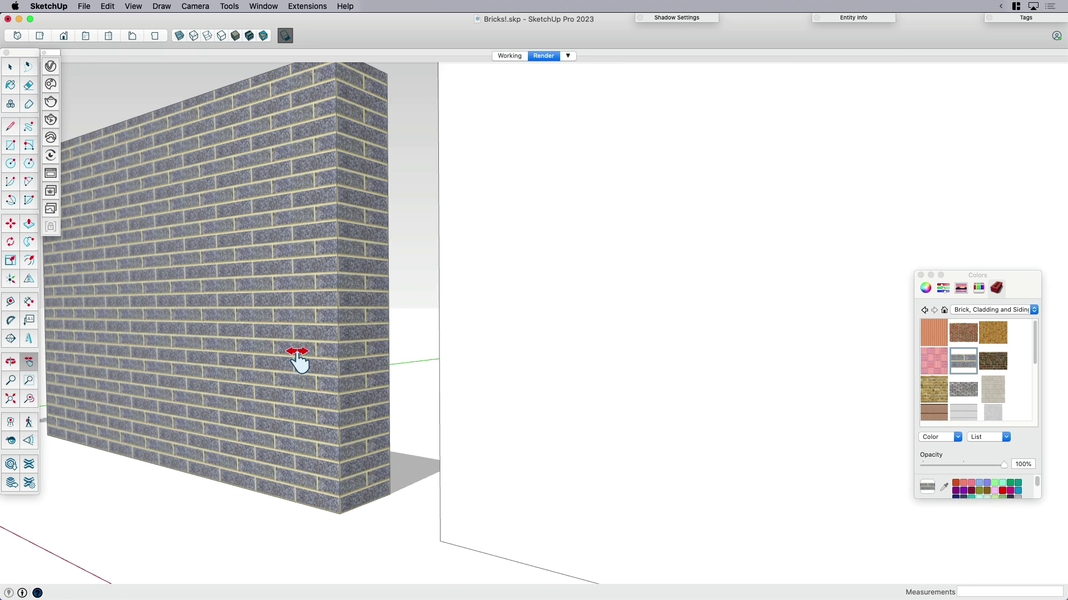
pyautogui.scroll(-5, 288, 351)
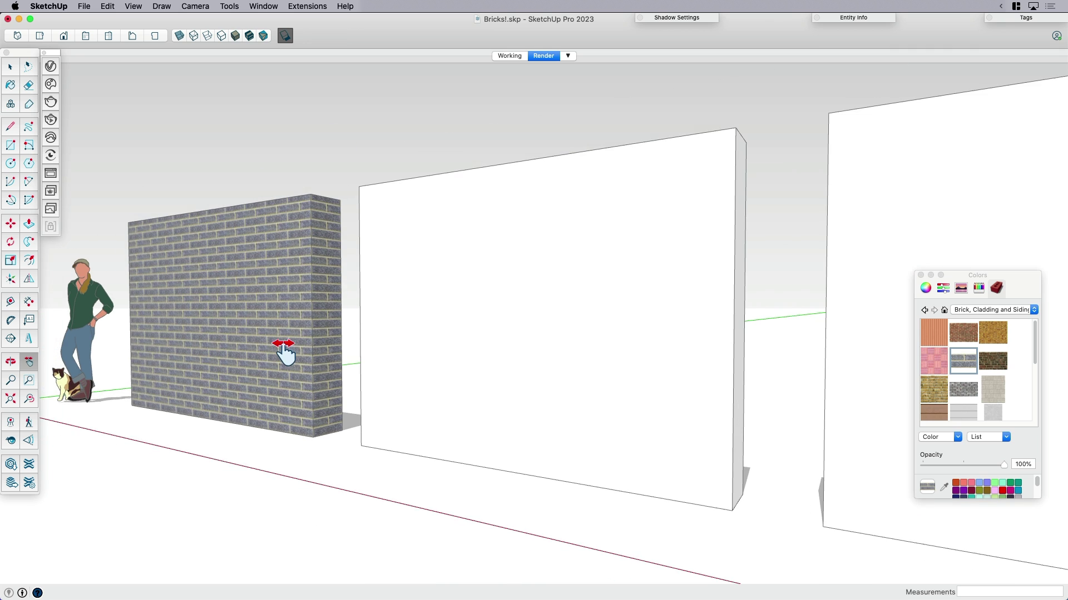
pyautogui.hscroll(3, 573, 381)
# - Paint the middle wall with a brick swatch from the Patterns collection
pyautogui.click(975, 309)
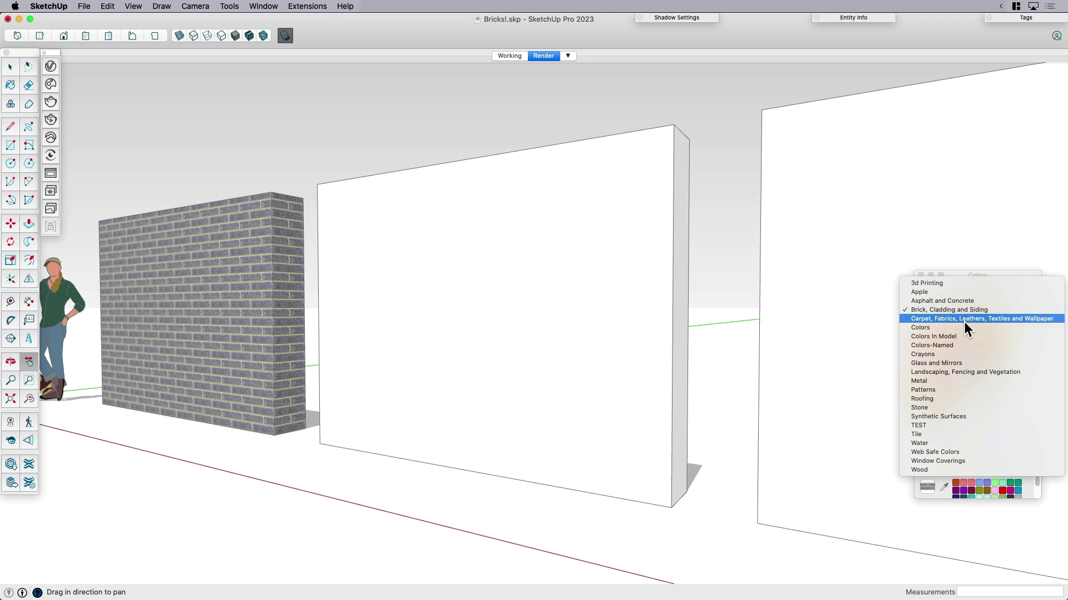
pyautogui.click(963, 389)
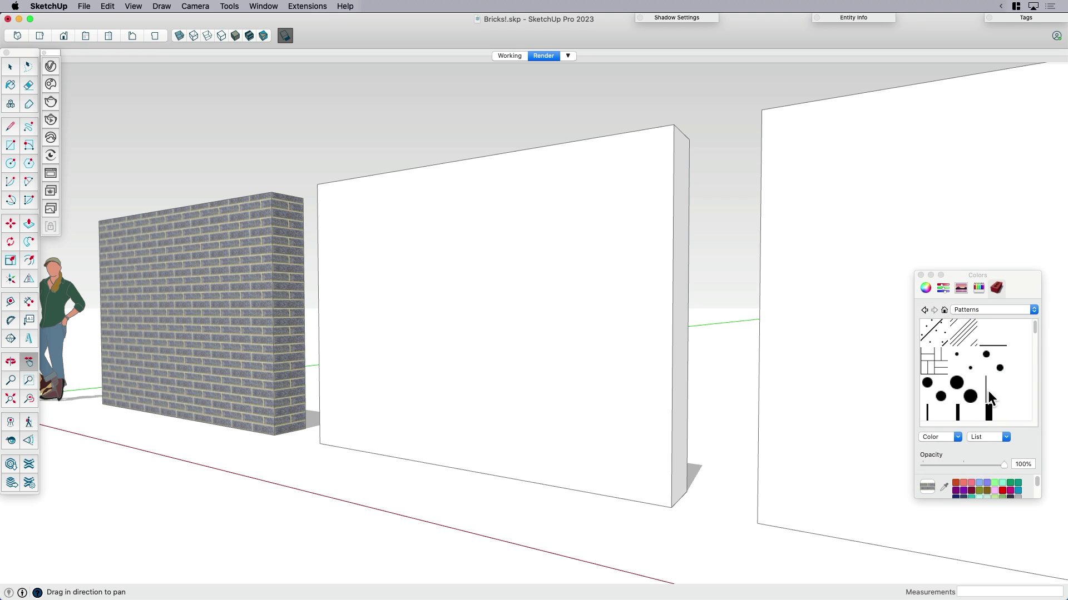
pyautogui.moveTo(1034, 331)
pyautogui.mouseDown()
pyautogui.moveTo(1035, 385)
pyautogui.moveTo(1037, 346)
pyautogui.mouseUp()
pyautogui.click(963, 400)
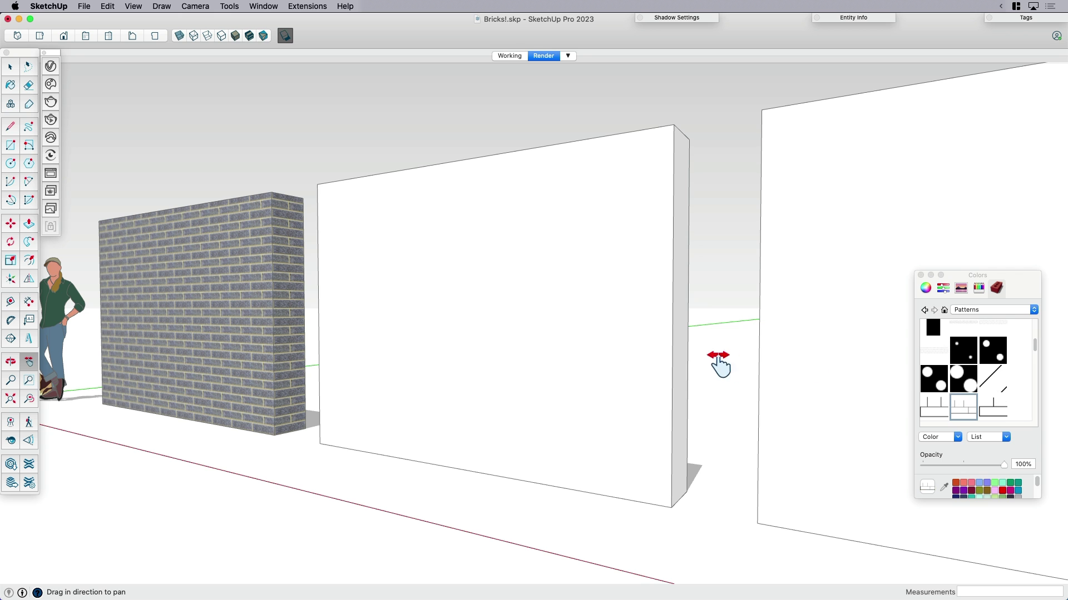
pyautogui.click(597, 346)
pyautogui.moveTo(497, 383); pyautogui.dragTo(643, 398, button='middle')
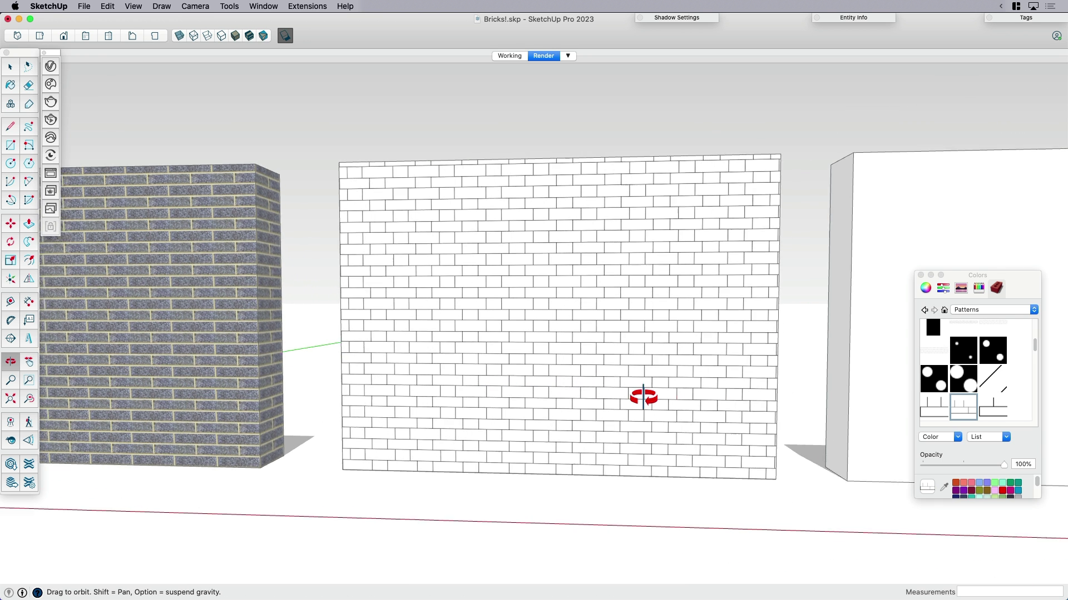
pyautogui.press('space')
# - Try the smaller brick pattern, then apply the larger brick pattern to the middle wall
pyautogui.click(951, 398)
pyautogui.click(649, 360)
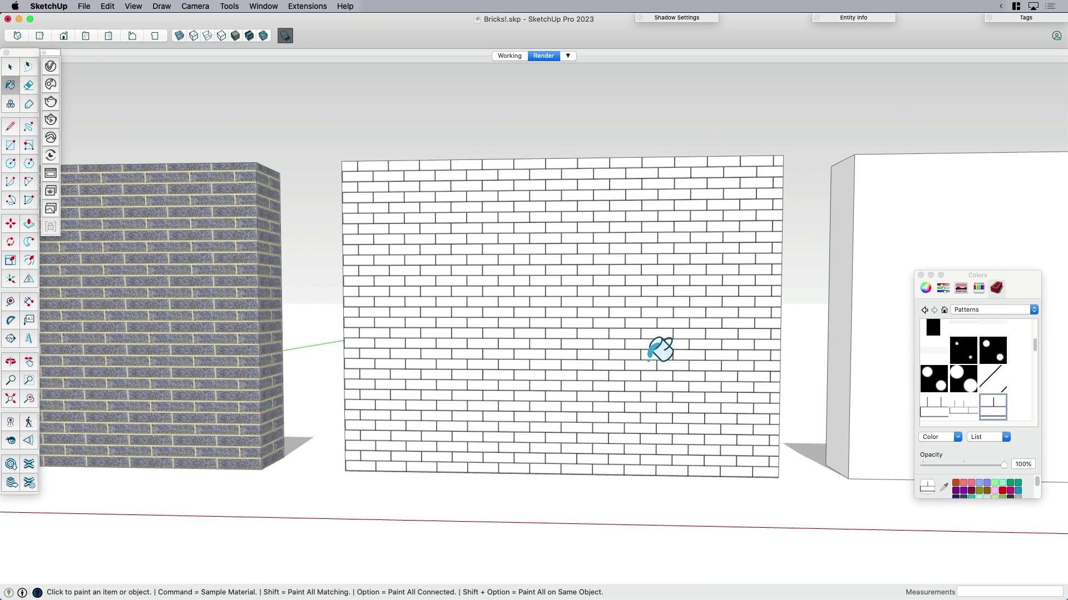
pyautogui.click(930, 408)
pyautogui.click(624, 364)
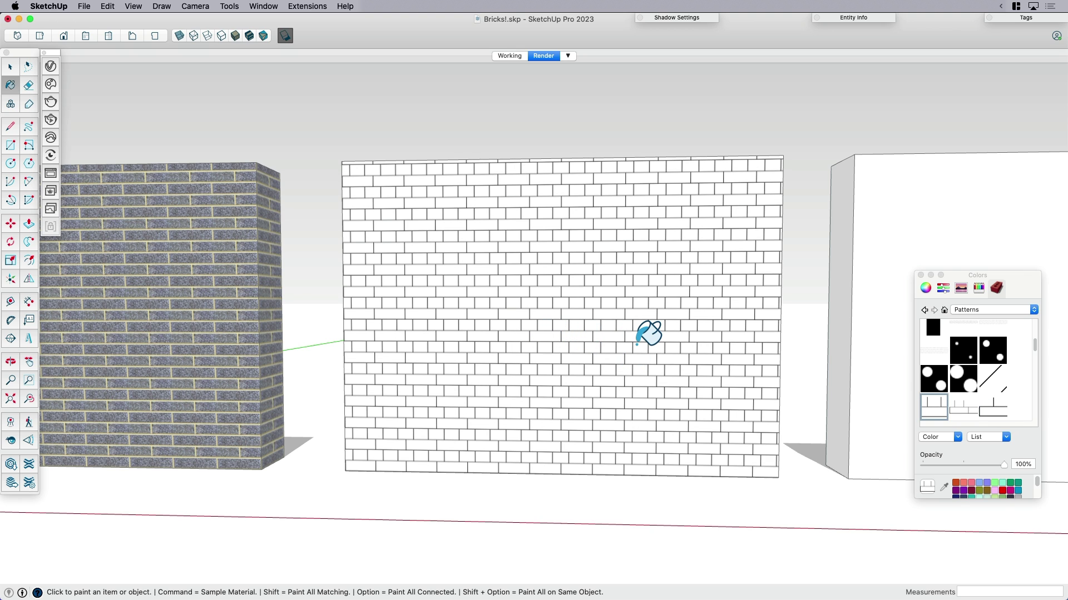
pyautogui.click(994, 404)
pyautogui.click(716, 352)
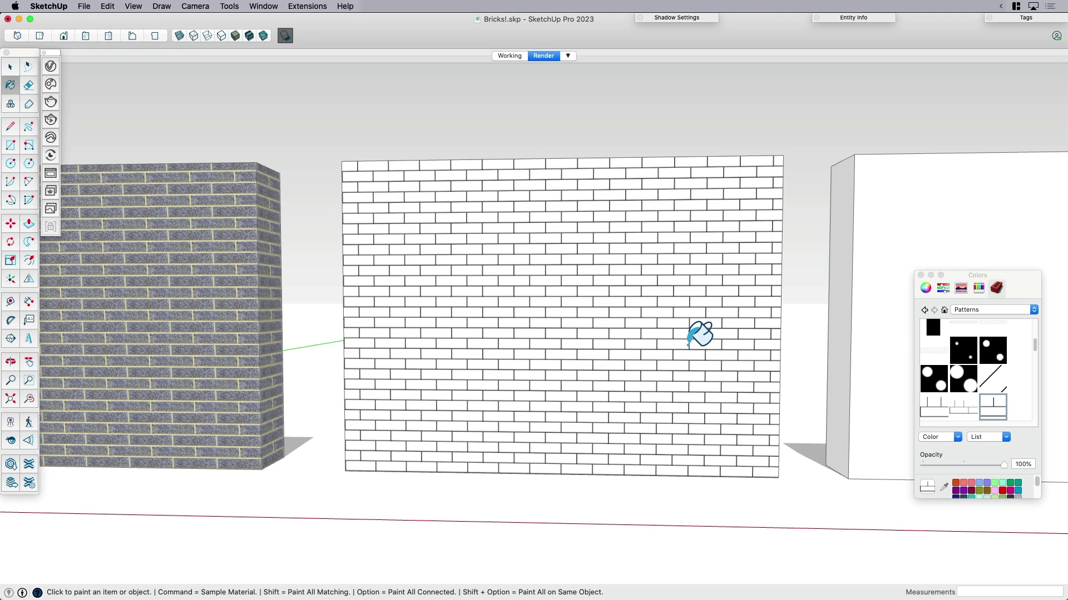
pyautogui.press('space')
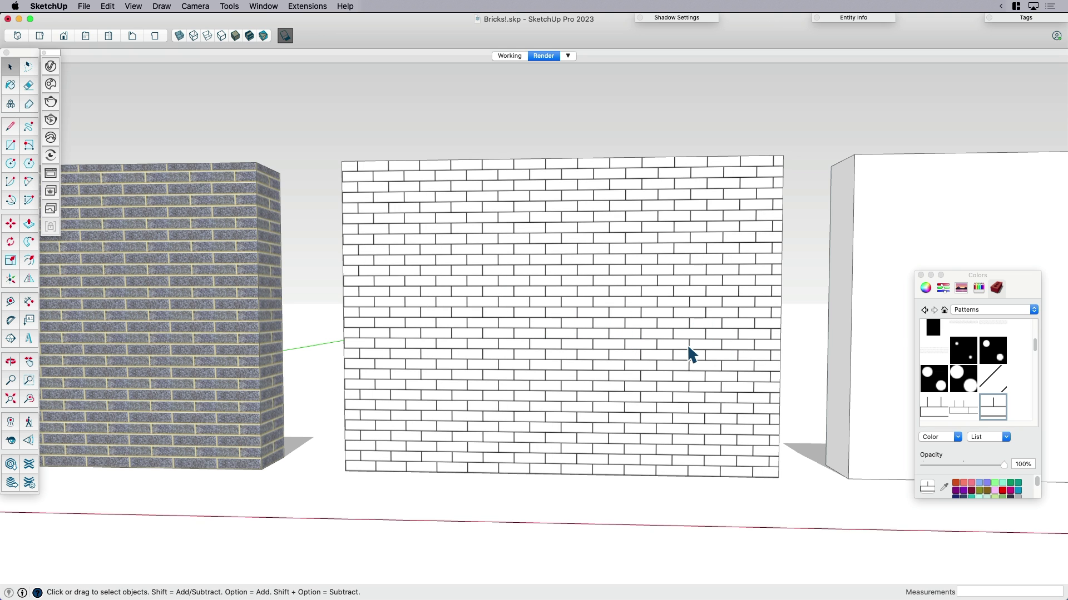
pyautogui.press('h')
pyautogui.moveTo(687, 344); pyautogui.dragTo(591, 339)
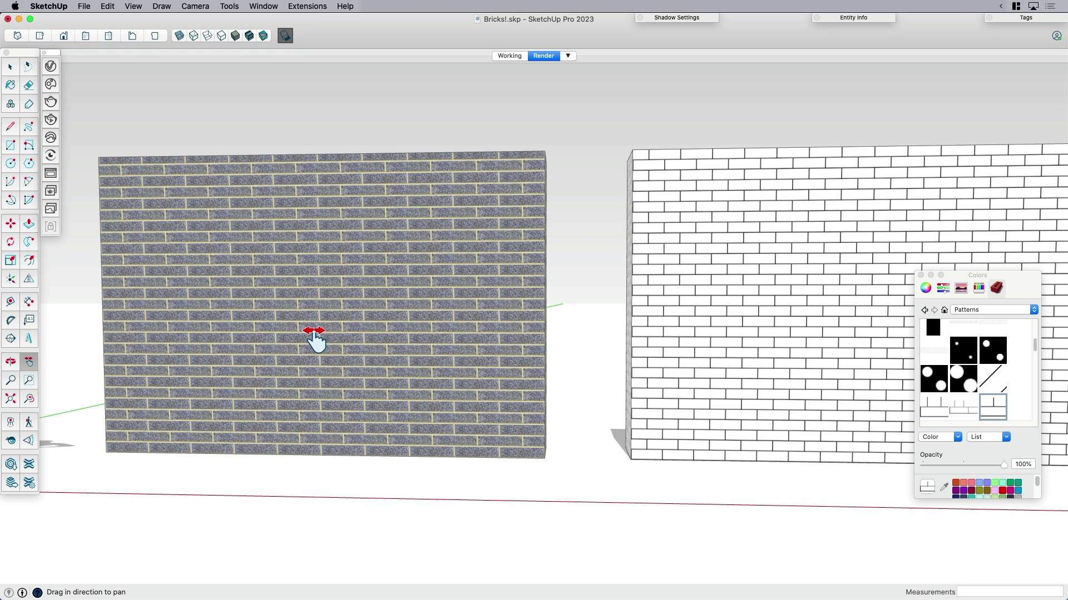
pyautogui.moveTo(753, 386); pyautogui.dragTo(678, 414)
pyautogui.moveTo(679, 414); pyautogui.dragTo(537, 406, button='middle')
pyautogui.press('space')
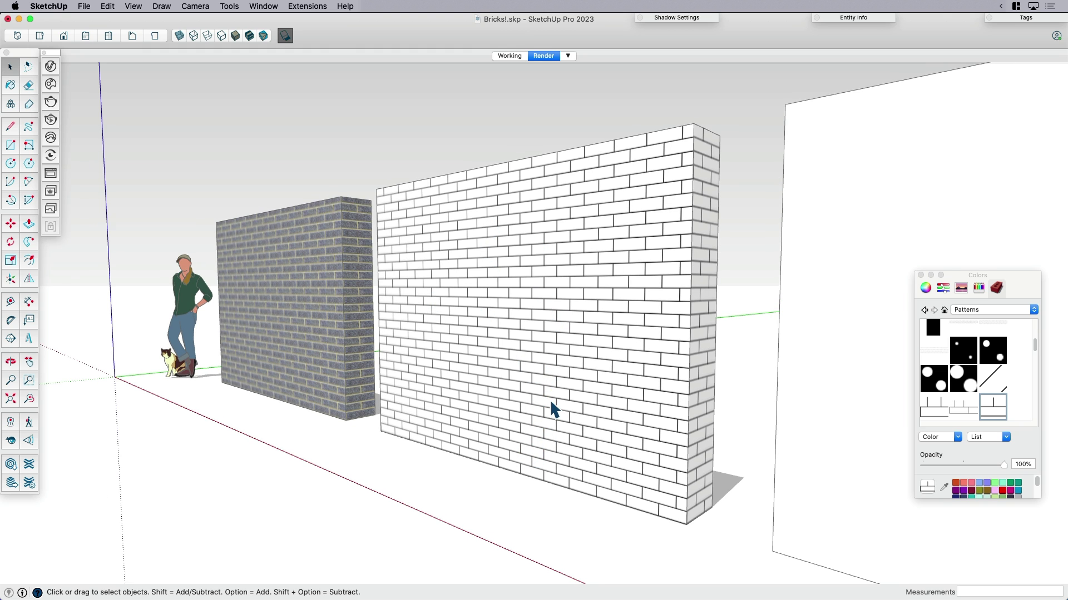
pyautogui.press('h')
pyautogui.moveTo(550, 399); pyautogui.dragTo(549, 396)
pyautogui.click(995, 310)
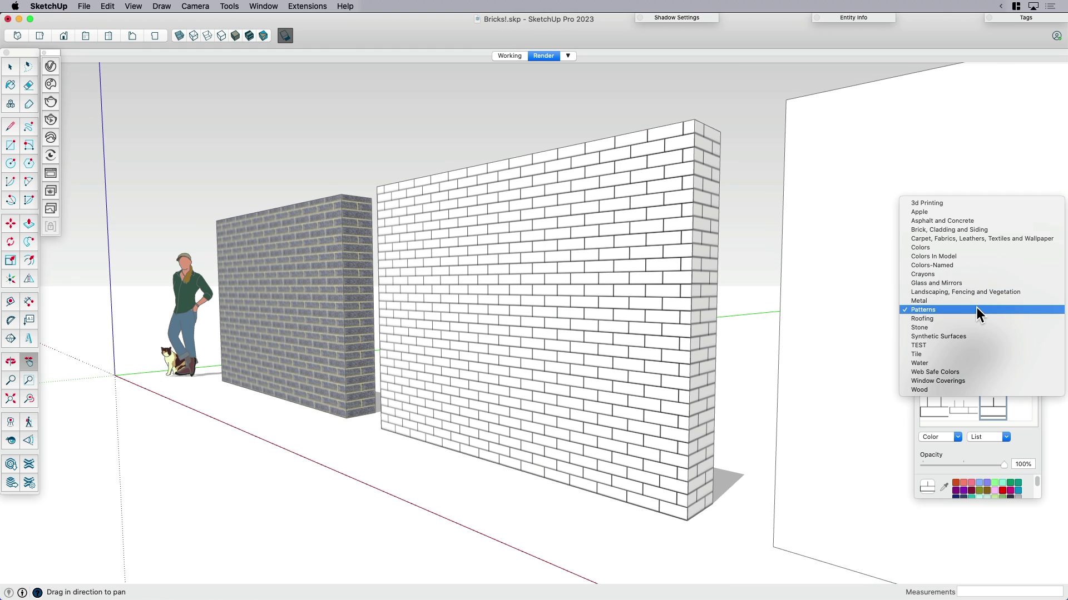
pyautogui.click(976, 308)
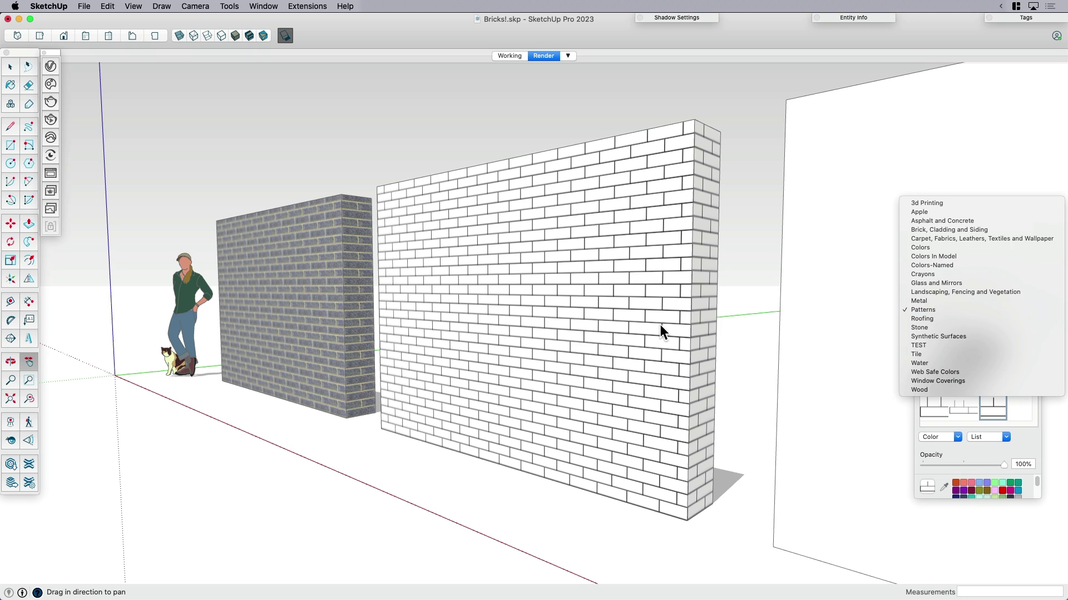
pyautogui.click(237, 35)
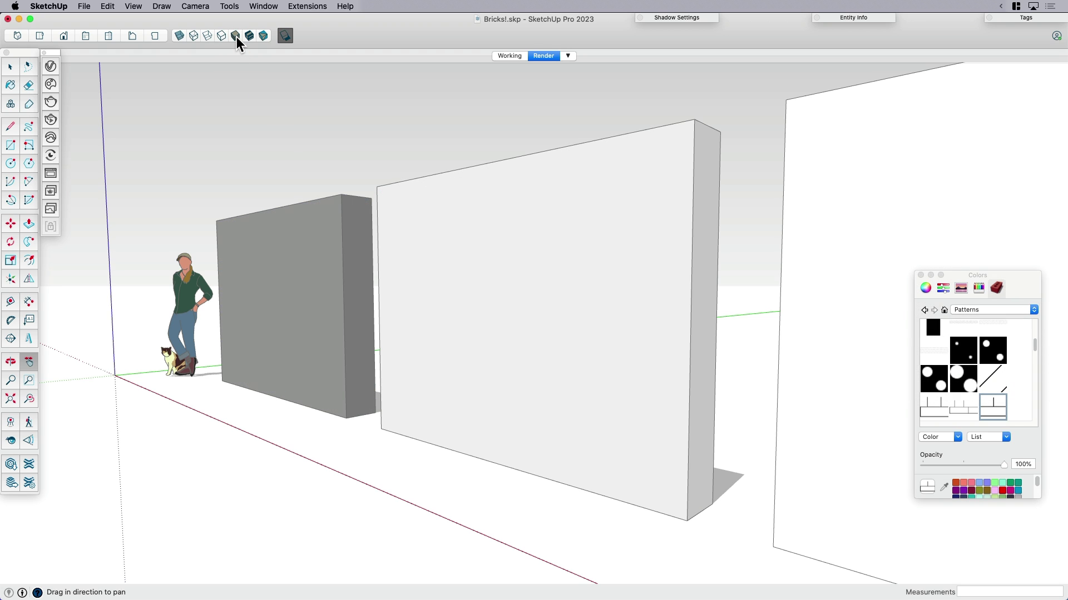
pyautogui.click(222, 35)
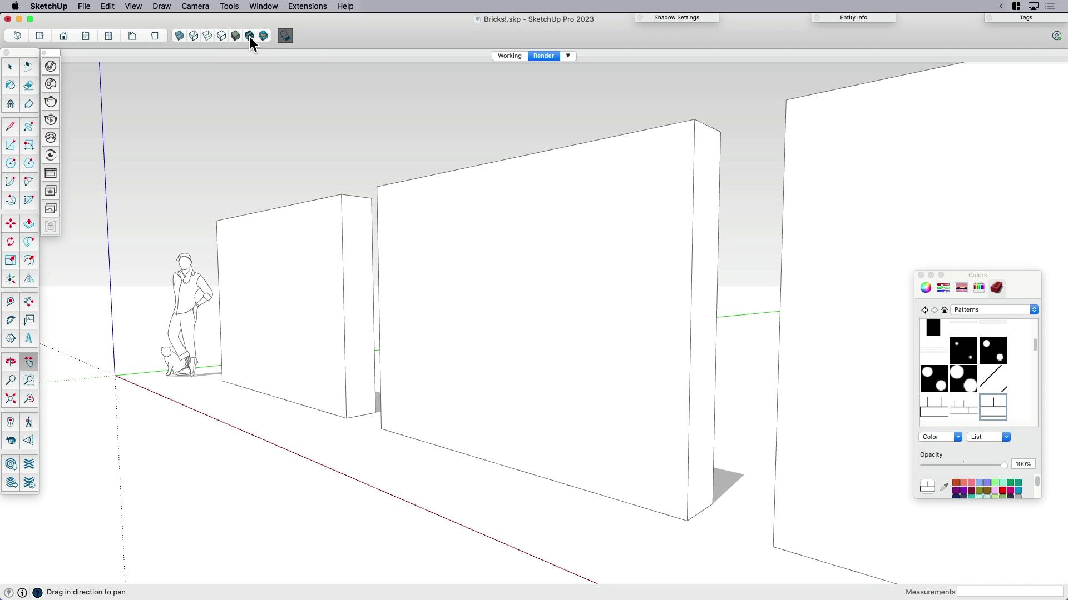
pyautogui.click(249, 36)
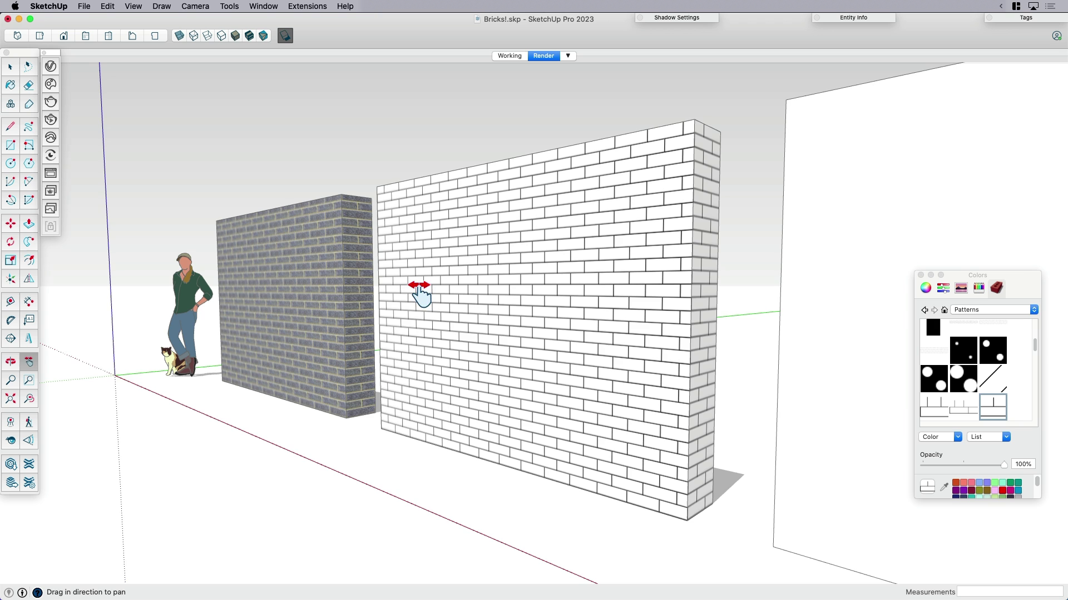
pyautogui.moveTo(419, 293); pyautogui.dragTo(488, 326, button='middle')
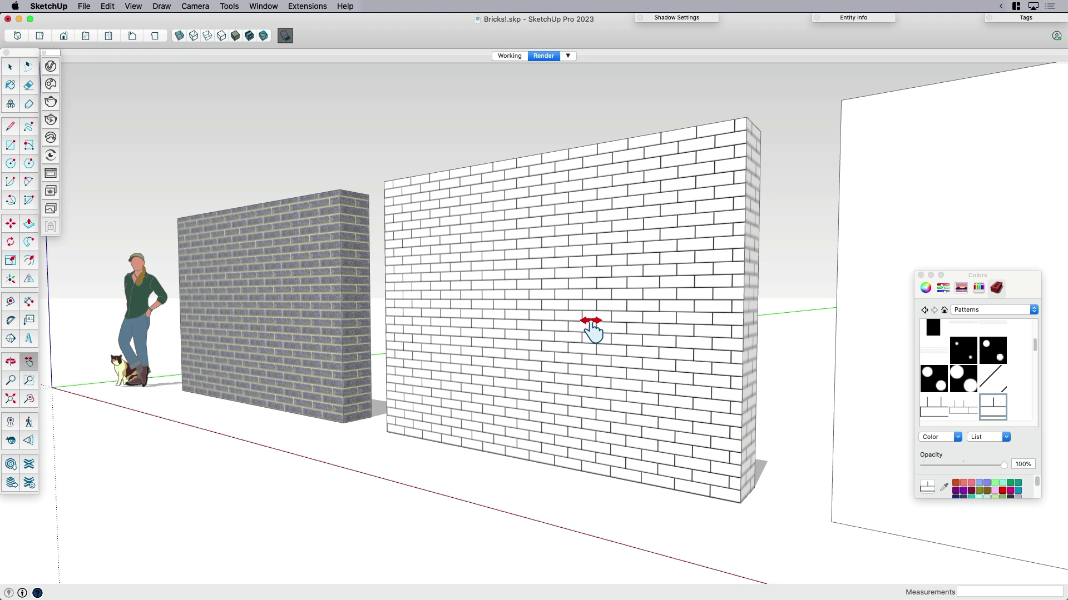
pyautogui.moveTo(606, 351); pyautogui.dragTo(527, 310)
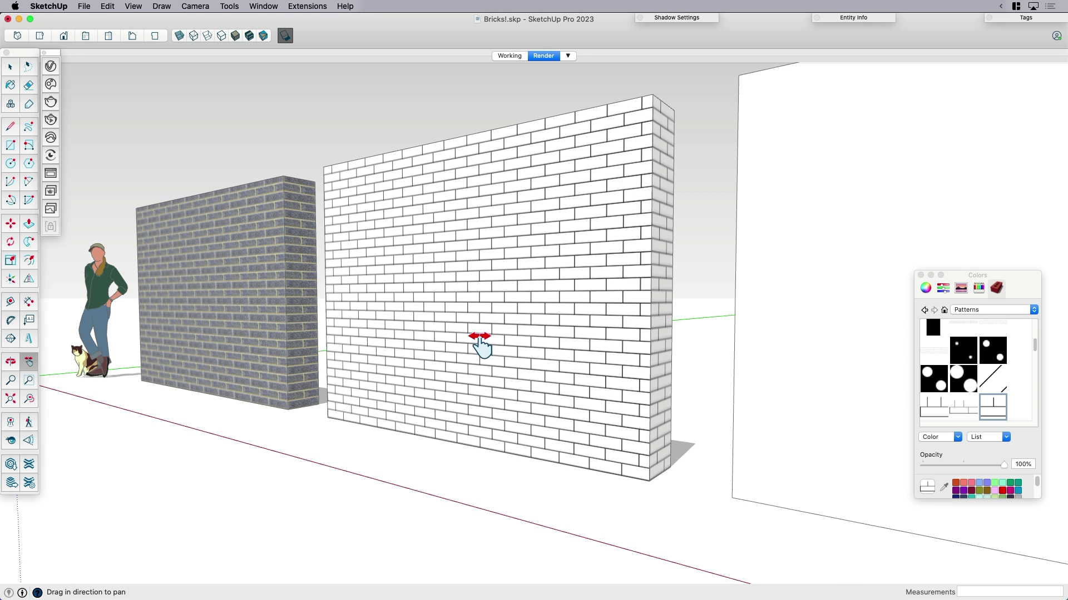
pyautogui.moveTo(479, 348); pyautogui.dragTo(436, 393)
# - Close the Colors panel and frame the plain third wall face-on
pyautogui.moveTo(436, 393); pyautogui.dragTo(648, 406, button='middle')
pyautogui.moveTo(648, 405); pyautogui.dragTo(589, 411)
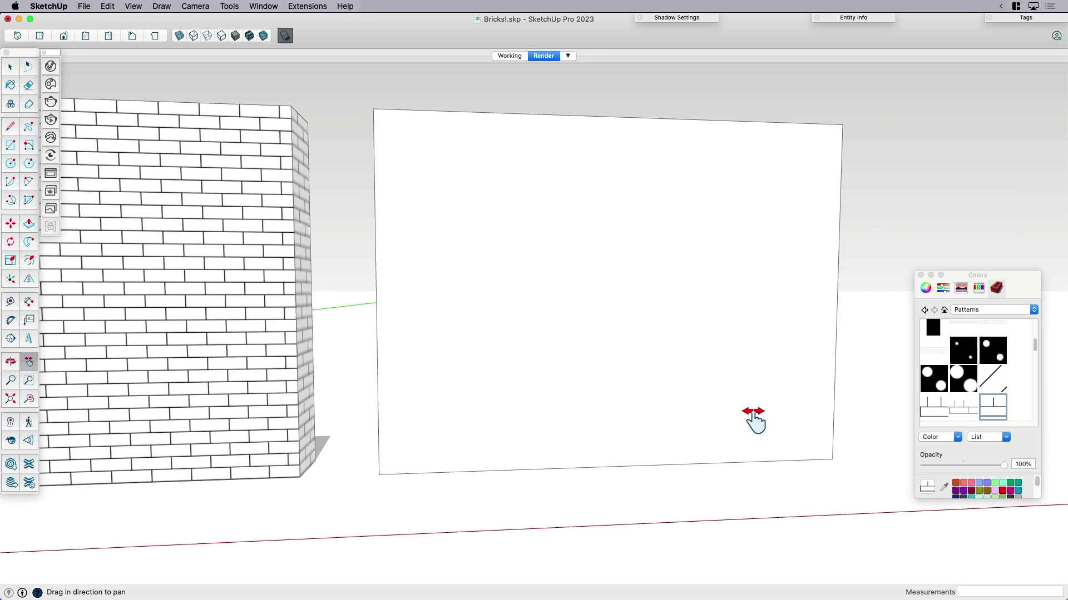
pyautogui.moveTo(746, 420); pyautogui.dragTo(860, 351, button='middle')
pyautogui.press('space')
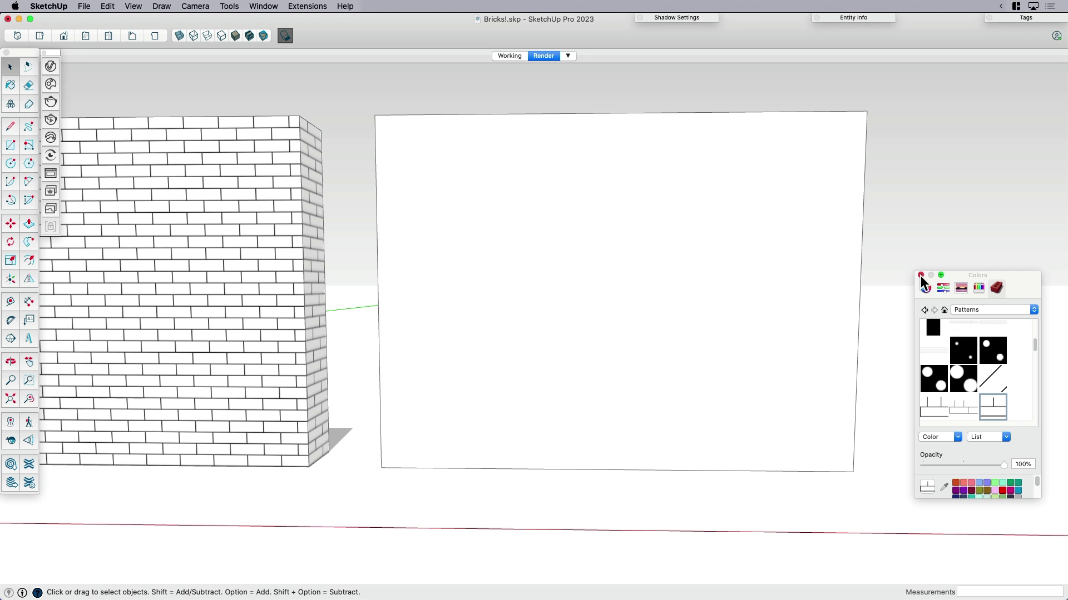
pyautogui.click(921, 275)
pyautogui.keyDown('shift'); pyautogui.moveTo(776, 411); pyautogui.dragTo(730, 412, button='middle'); pyautogui.keyUp('shift')
pyautogui.scroll(3, 656, 327)
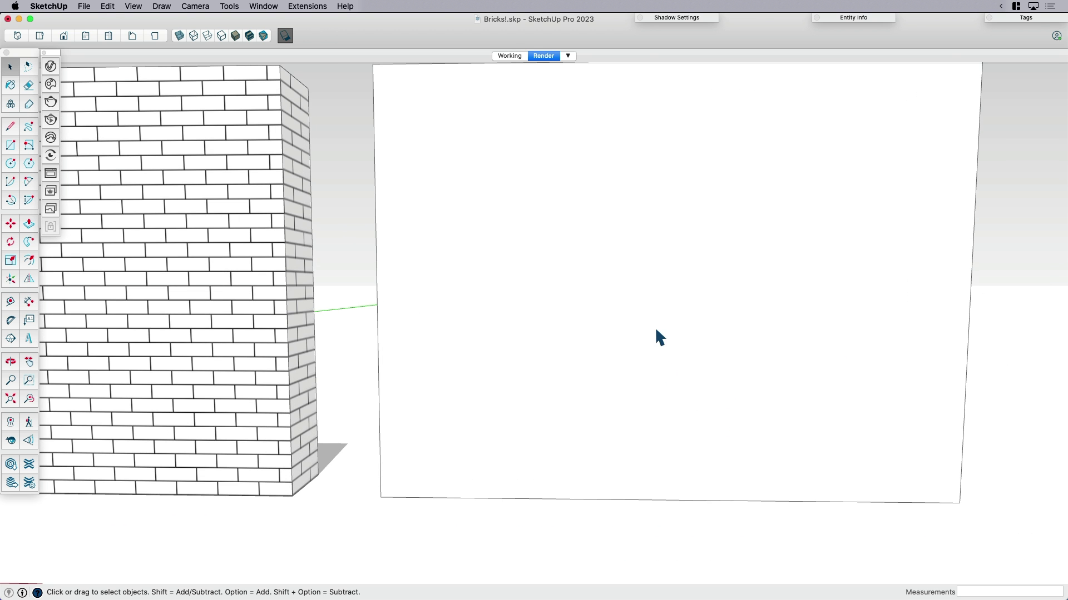
pyautogui.keyDown('shift'); pyautogui.moveTo(655, 327); pyautogui.dragTo(556, 345, button='middle'); pyautogui.keyUp('shift')
pyautogui.scroll(3, 611, 321)
# - Draw a 24,8 rectangle on the third wall's face
pyautogui.press('r')
pyautogui.click(456, 336)
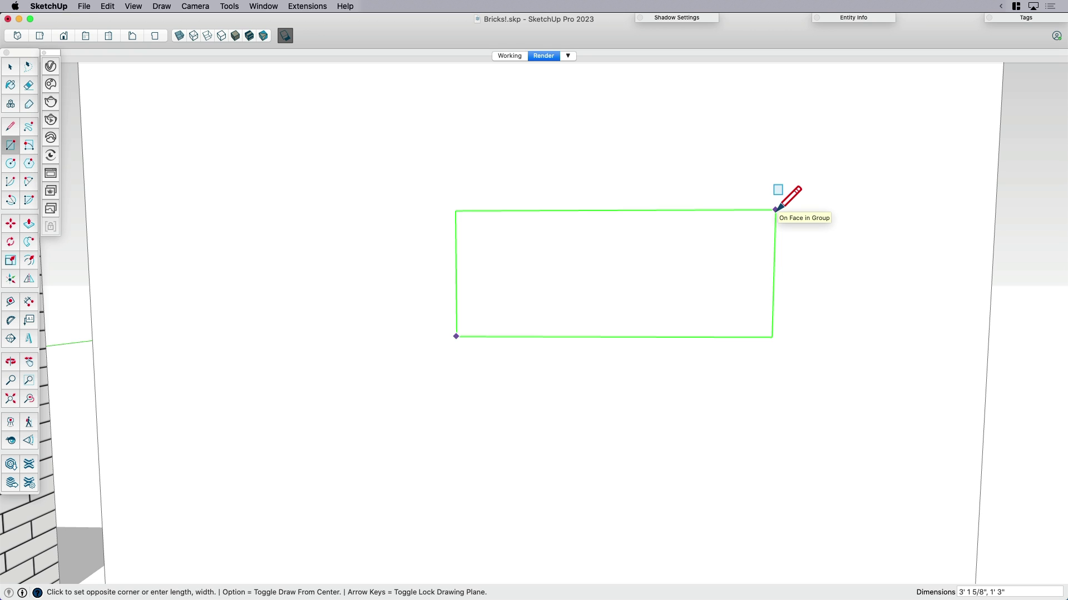
pyautogui.write('24')
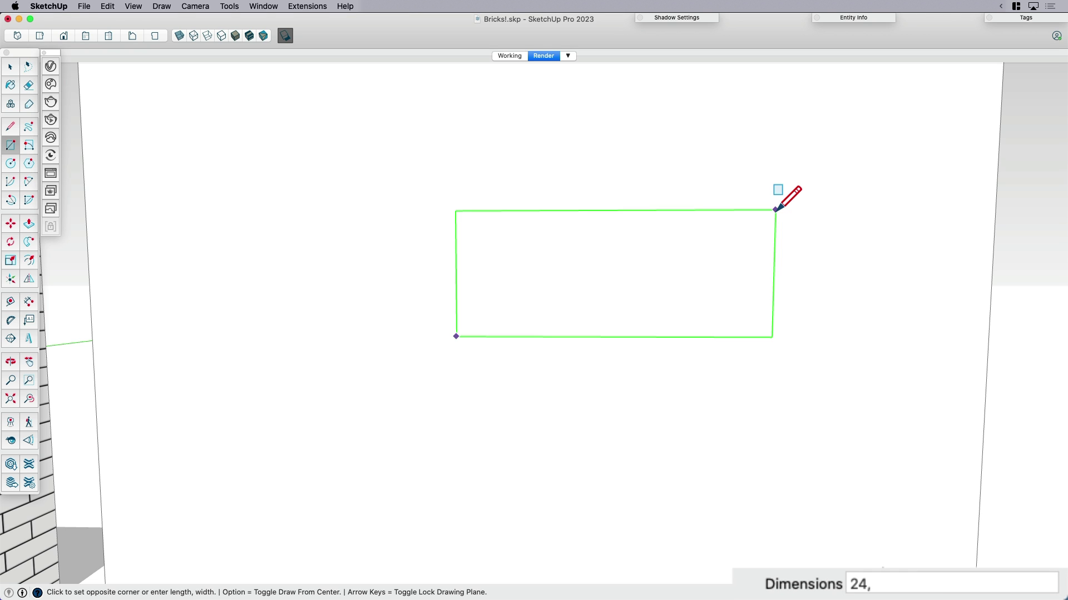
pyautogui.write(',8')
pyautogui.press('Return')
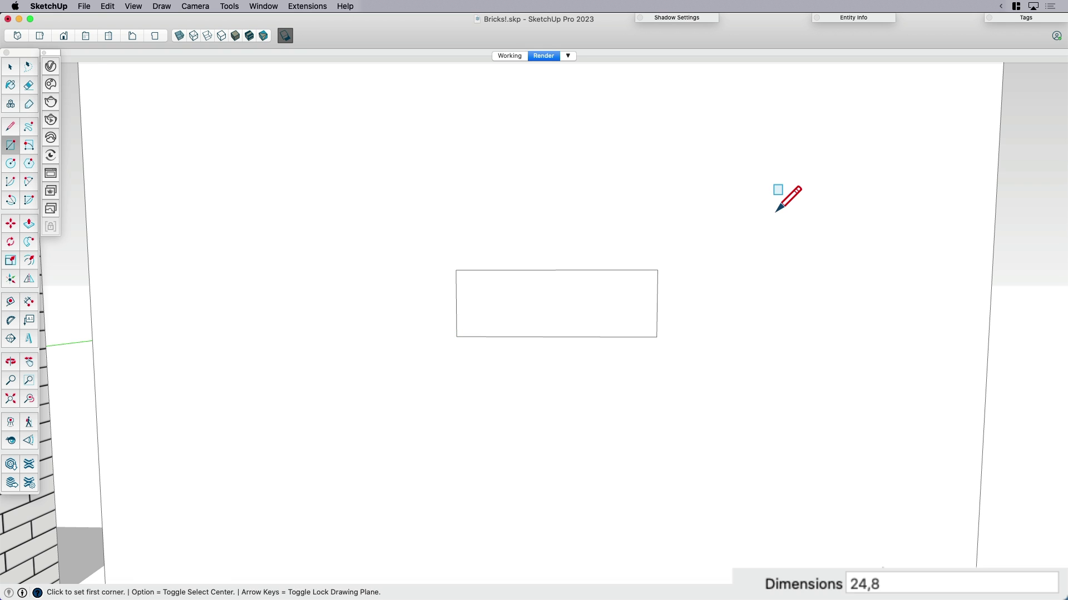
pyautogui.press('space')
pyautogui.scroll(4, 503, 292)
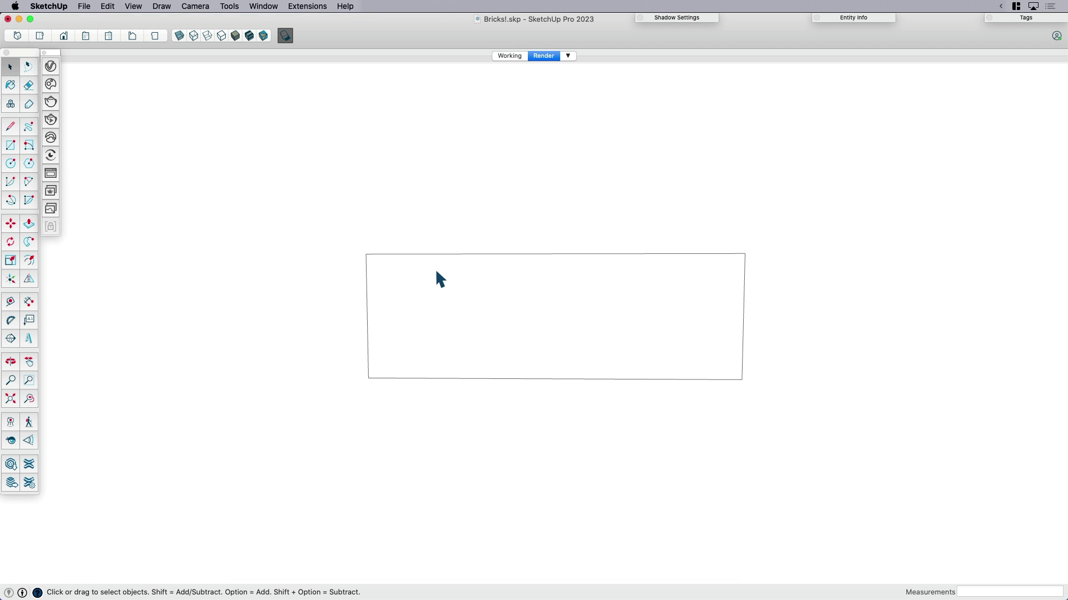
pyautogui.moveTo(436, 271); pyautogui.dragTo(447, 313, button='middle')
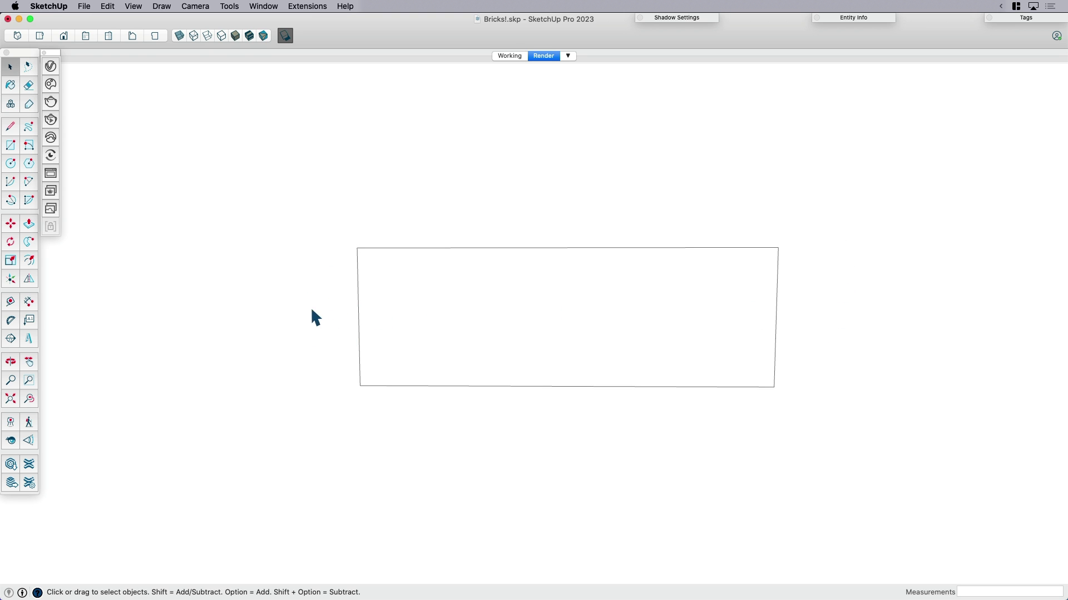
# - Copy the rectangle's top edge down with a /3 array to make three brick rows
pyautogui.click(519, 249)
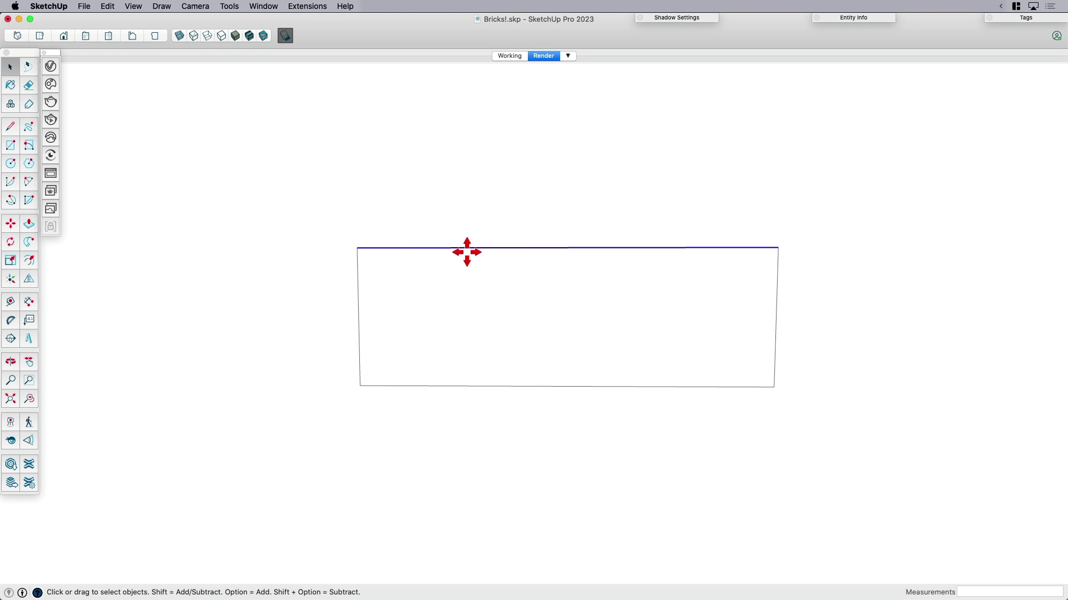
pyautogui.press('m')
pyautogui.press('alt')
pyautogui.click(357, 248)
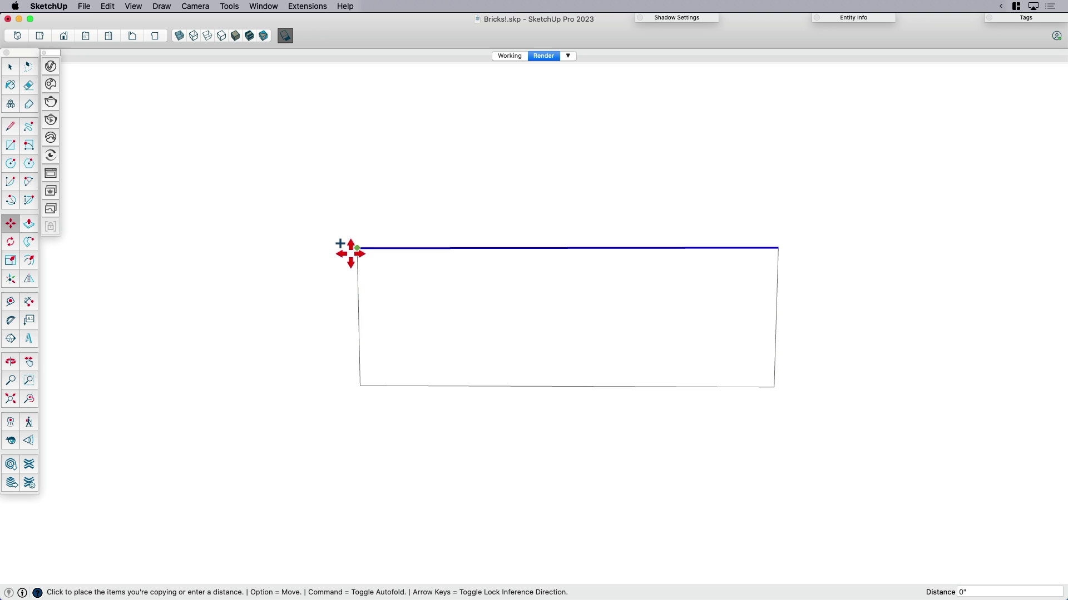
pyautogui.press('space')
pyautogui.press('m')
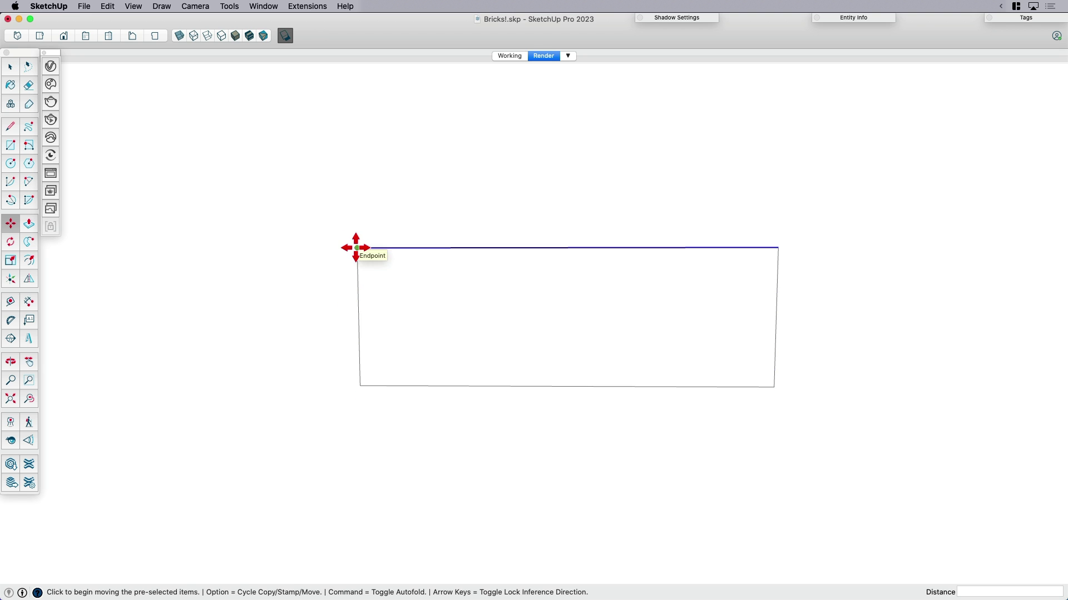
pyautogui.press('alt')
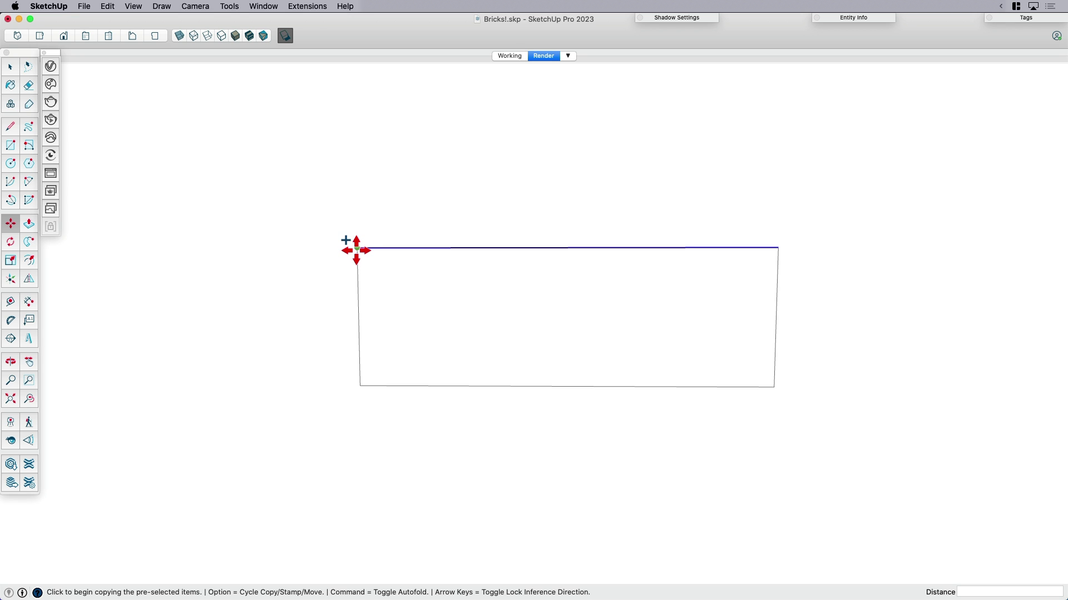
pyautogui.click(356, 248)
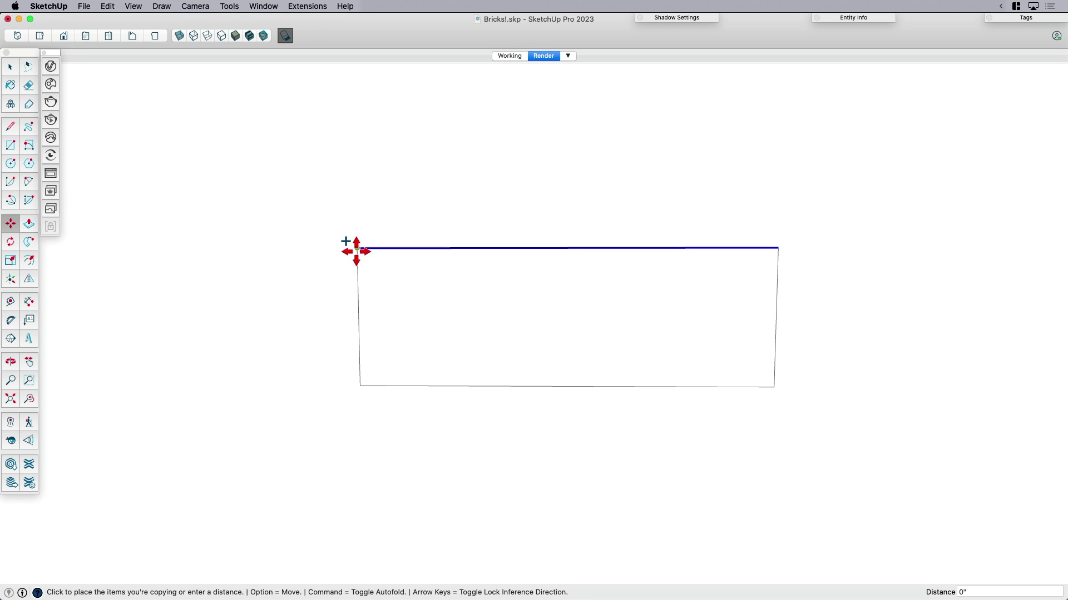
pyautogui.click(359, 386)
pyautogui.write('/3')
pyautogui.press('Return')
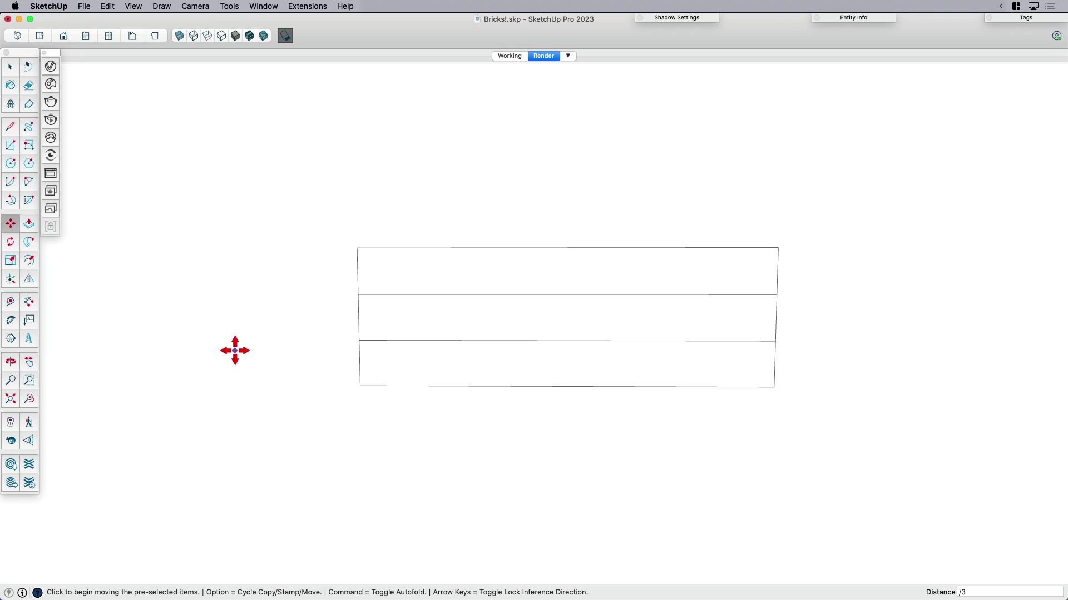
pyautogui.press('space')
# - Copy the left edge across and array it to divide the rectangle into four columns
pyautogui.moveTo(337, 226); pyautogui.dragTo(370, 402)
pyautogui.press('m')
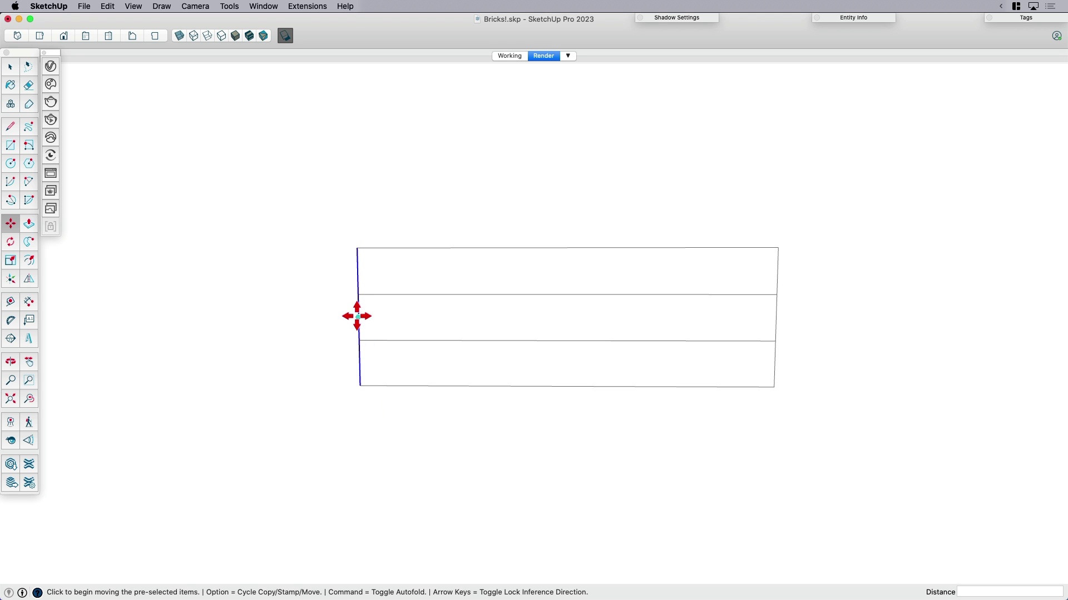
pyautogui.press('alt')
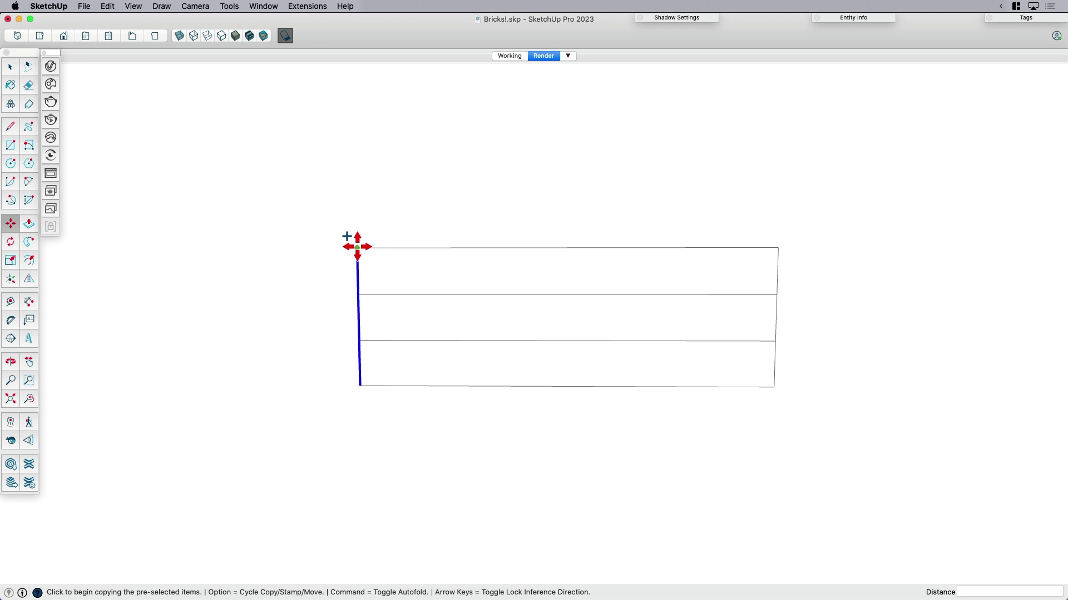
pyautogui.click(357, 247)
pyautogui.click(776, 253)
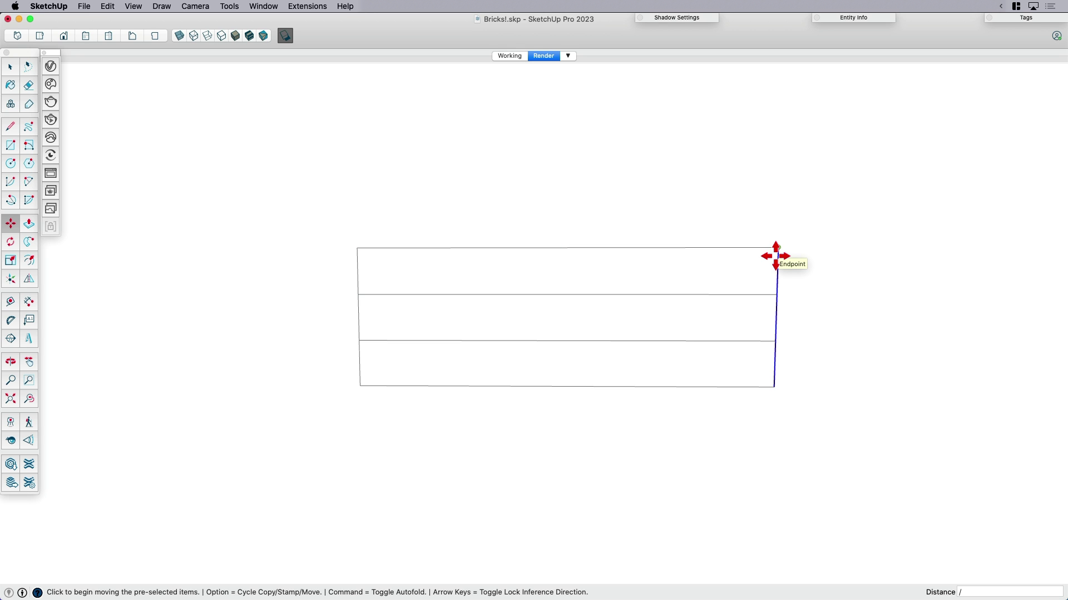
pyautogui.press('Return')
pyautogui.press('space')
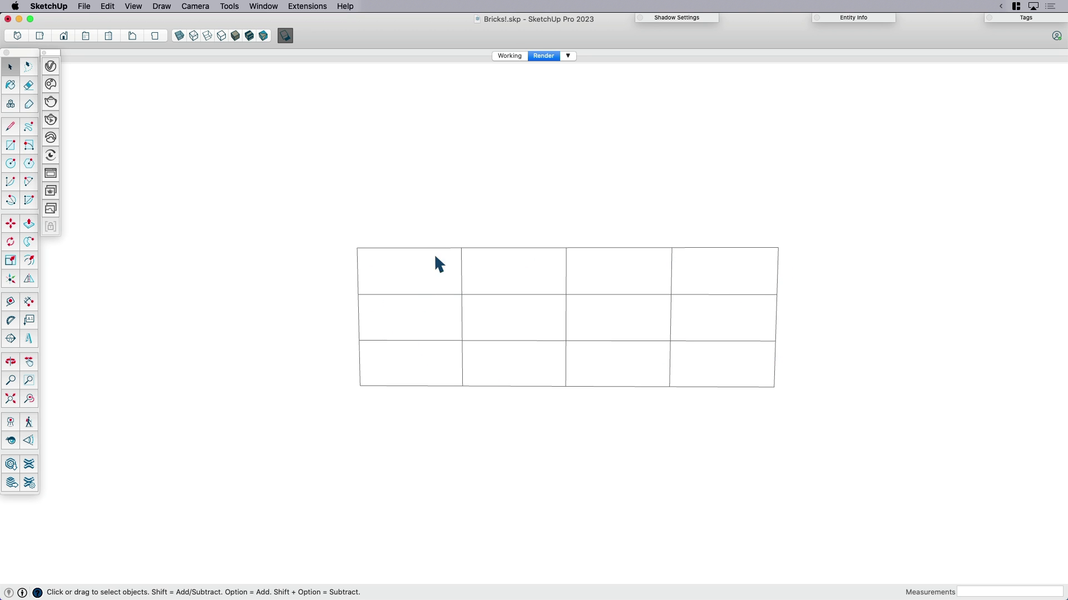
# - Orbit closer and select a bottom-row brick face with its edges
pyautogui.scroll(5, 545, 298)
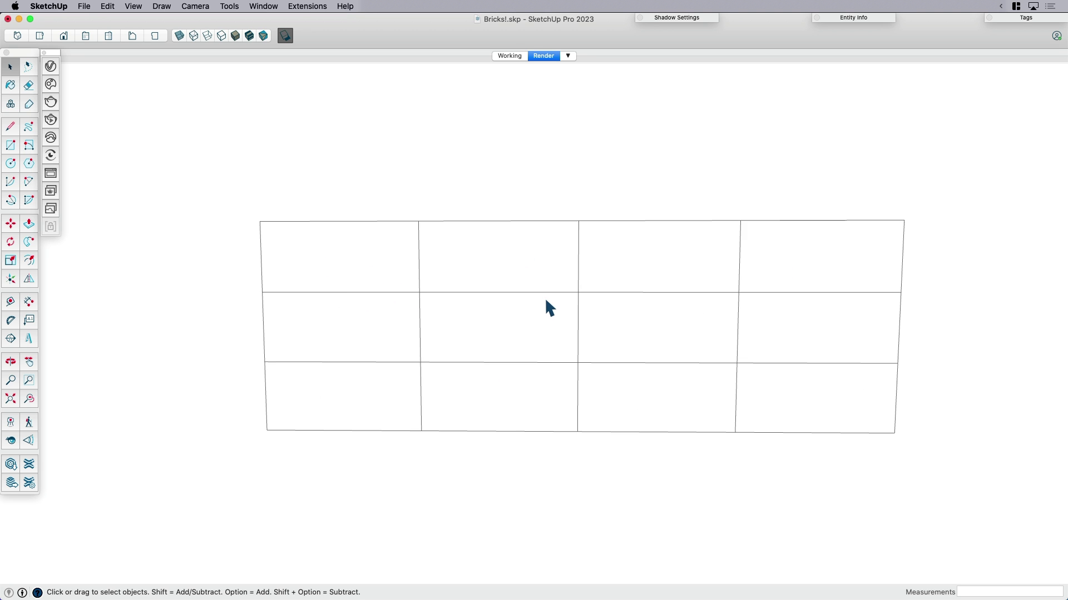
pyautogui.moveTo(548, 298); pyautogui.dragTo(572, 343, button='middle')
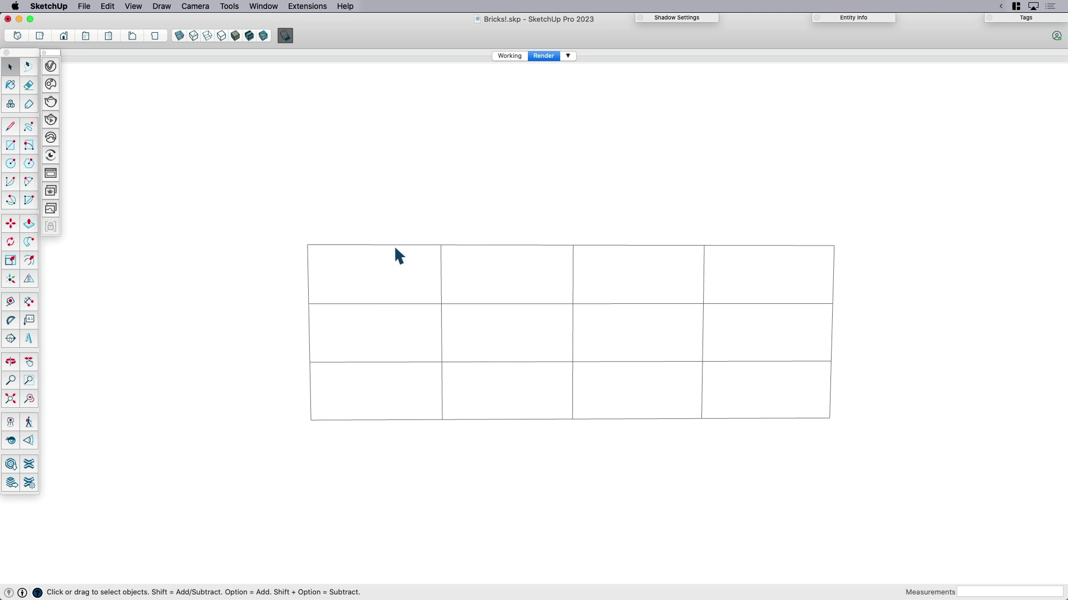
pyautogui.moveTo(533, 398); pyautogui.dragTo(489, 388, button='middle')
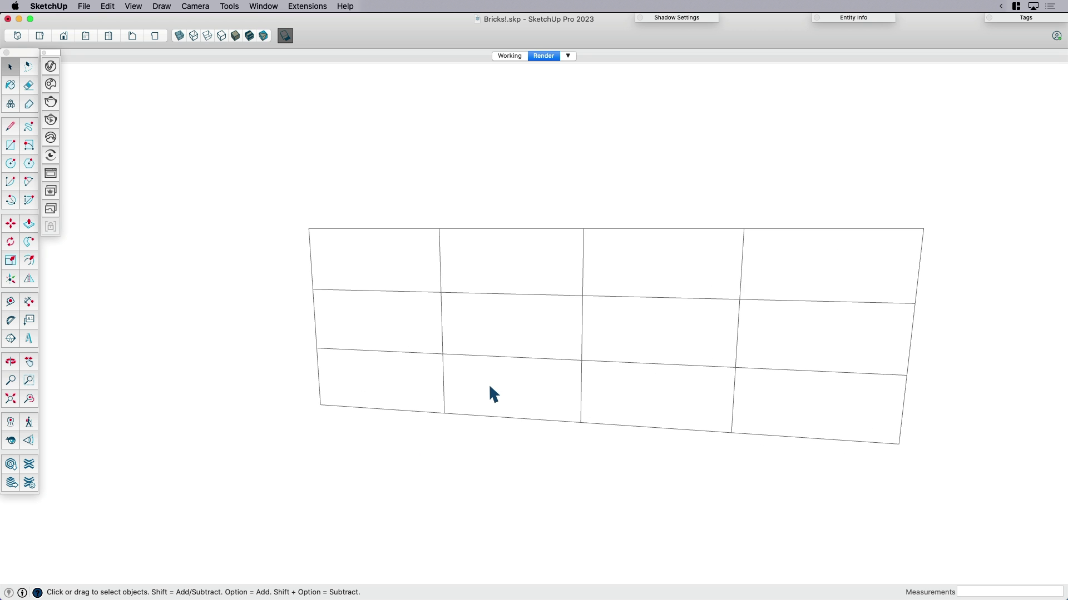
pyautogui.doubleClick(489, 388)
pyautogui.moveTo(462, 439); pyautogui.dragTo(488, 387, button='middle')
pyautogui.click(491, 389)
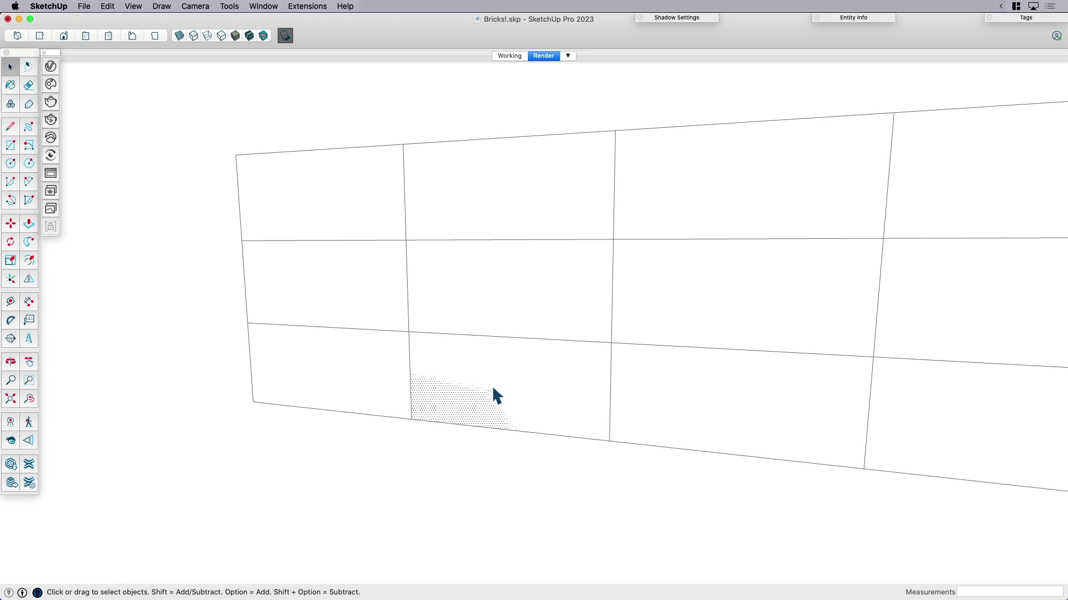
pyautogui.click(467, 404)
# - Make the selected face a component named Brick, declining the replace prompt, and open it
pyautogui.rightClick(462, 400)
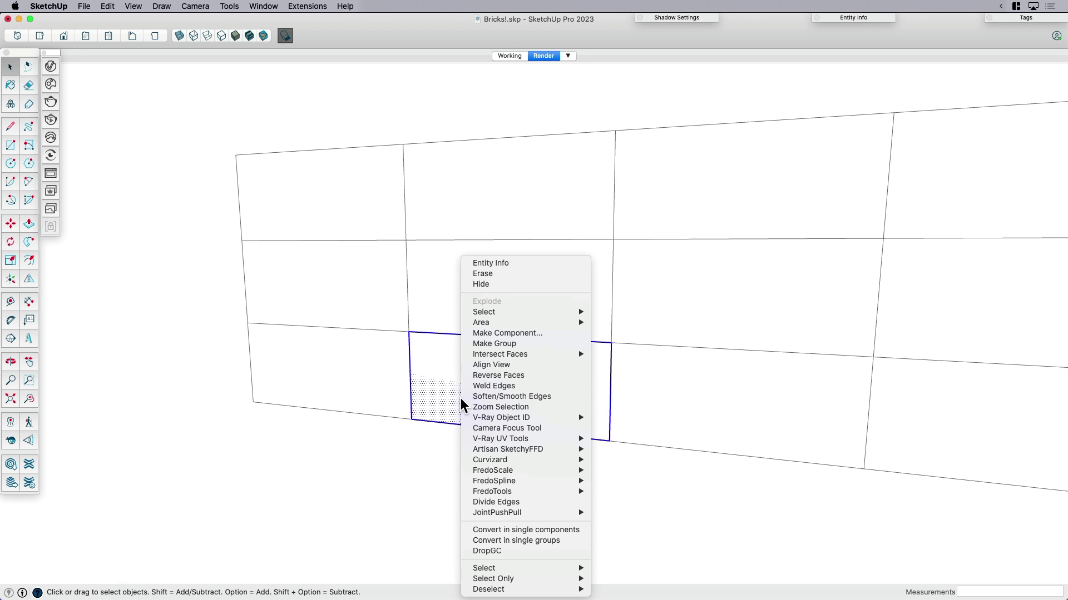
pyautogui.click(534, 333)
pyautogui.write('Brick')
pyautogui.press('Return')
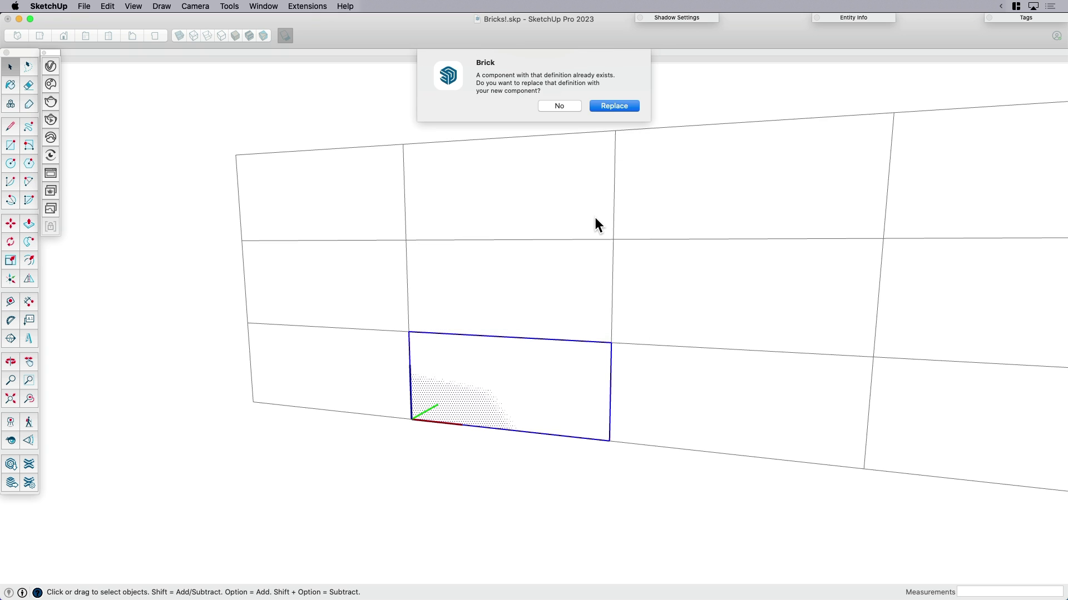
pyautogui.click(559, 105)
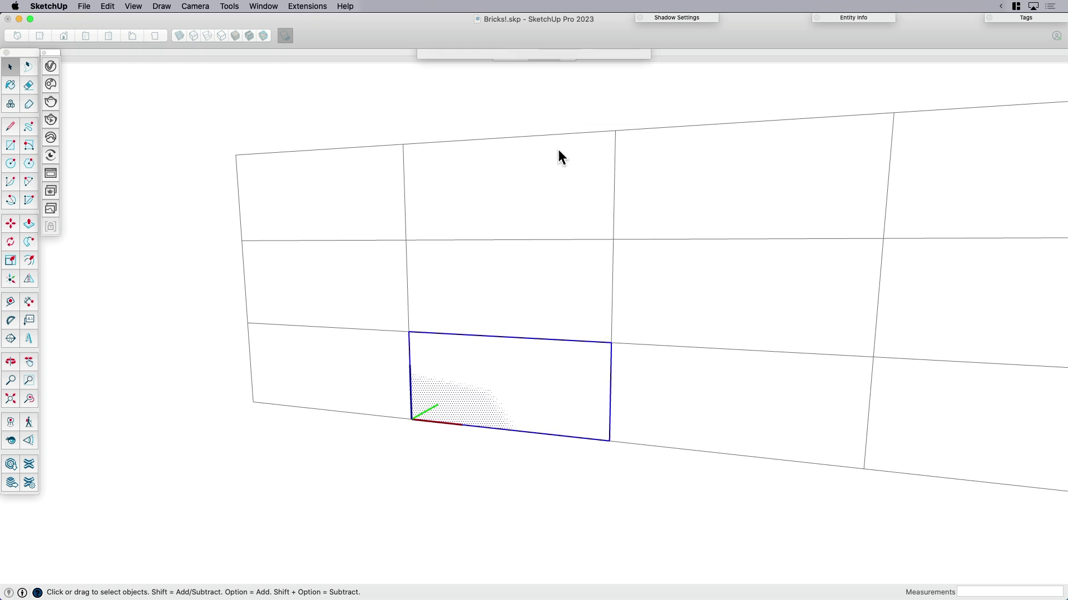
pyautogui.click(554, 82)
pyautogui.click(622, 315)
pyautogui.scroll(3, 479, 399)
pyautogui.scroll(-4, 508, 408)
pyautogui.click(462, 405)
pyautogui.moveTo(462, 410); pyautogui.dragTo(503, 376, button='middle')
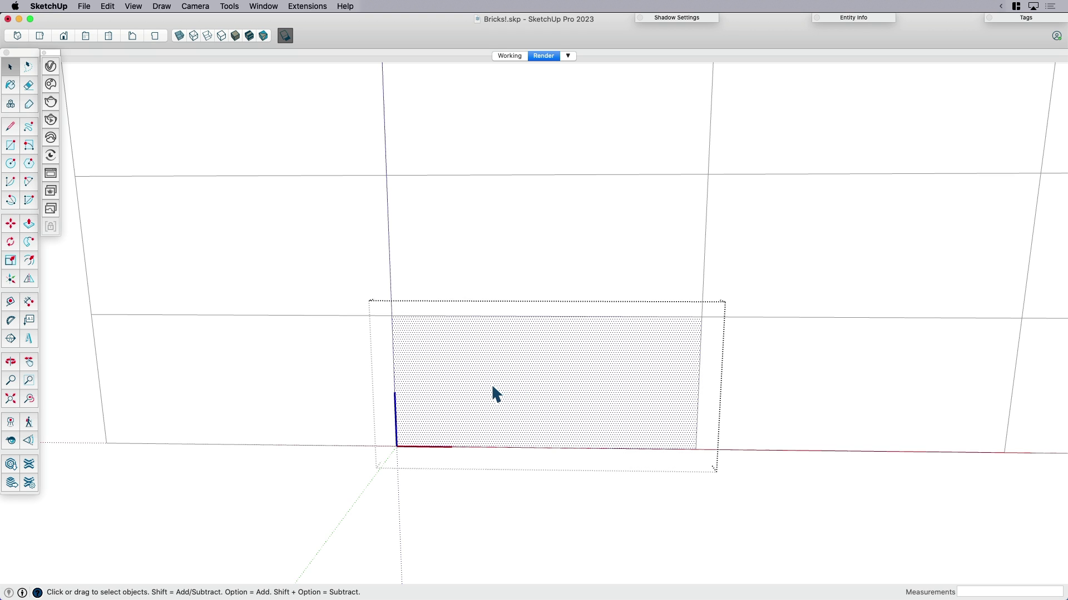
# - Offset the Brick face's outline 1/8 inch inward, then close component editing
pyautogui.press('f')
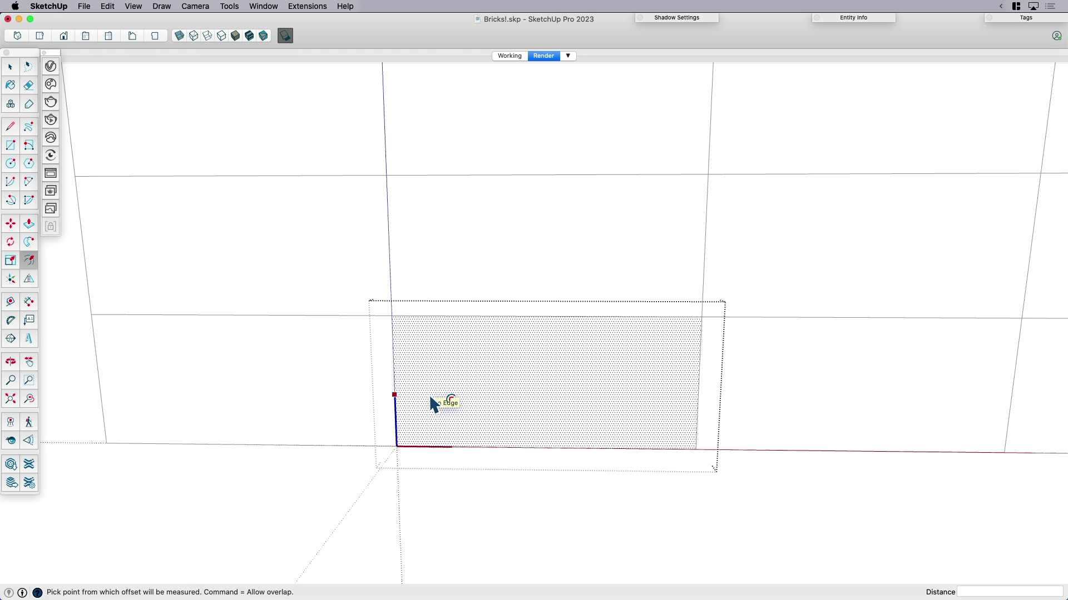
pyautogui.click(430, 398)
pyautogui.click(433, 404)
pyautogui.write('1/8')
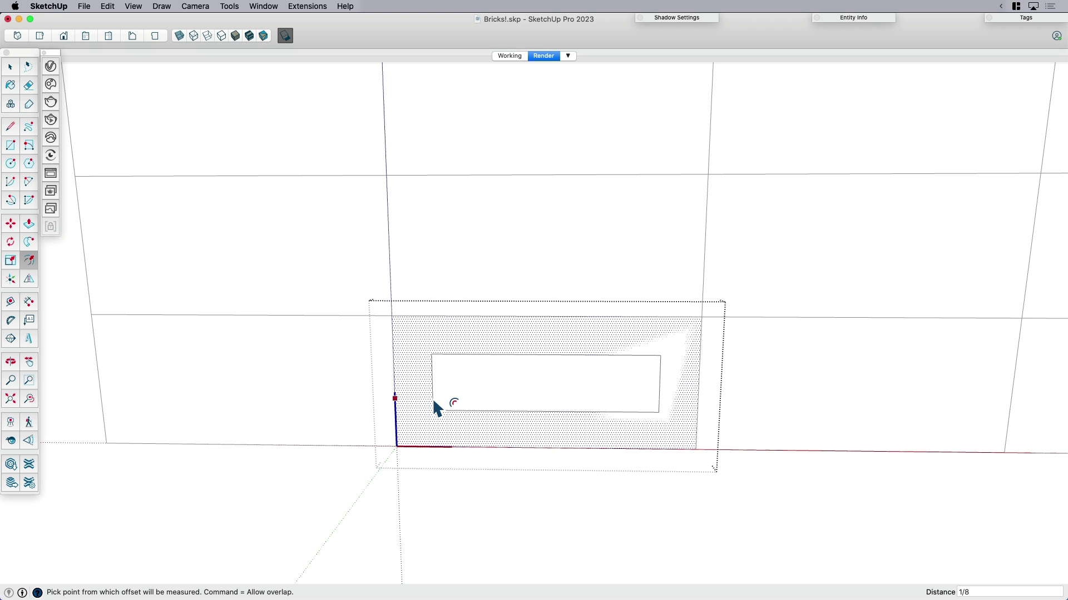
pyautogui.press('Return')
pyautogui.press('space')
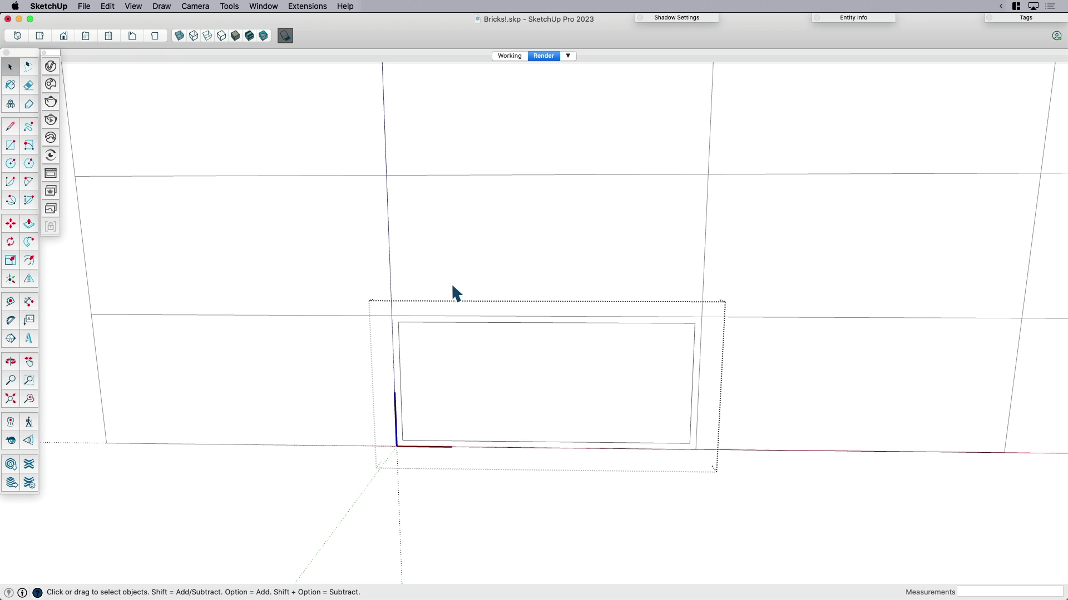
pyautogui.click(437, 558)
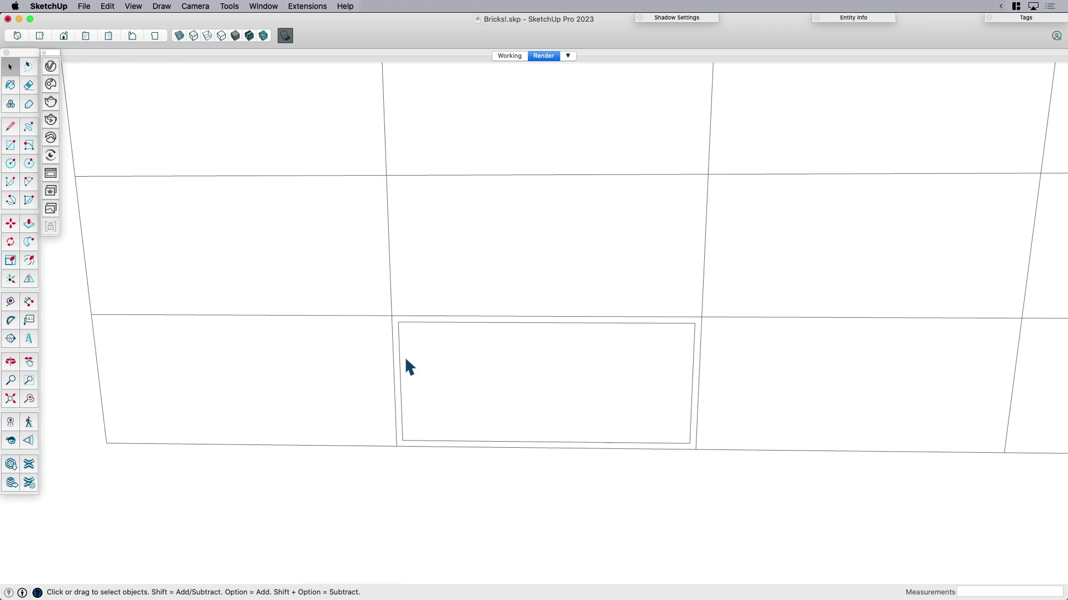
pyautogui.click(530, 382)
pyautogui.scroll(-6, 552, 340)
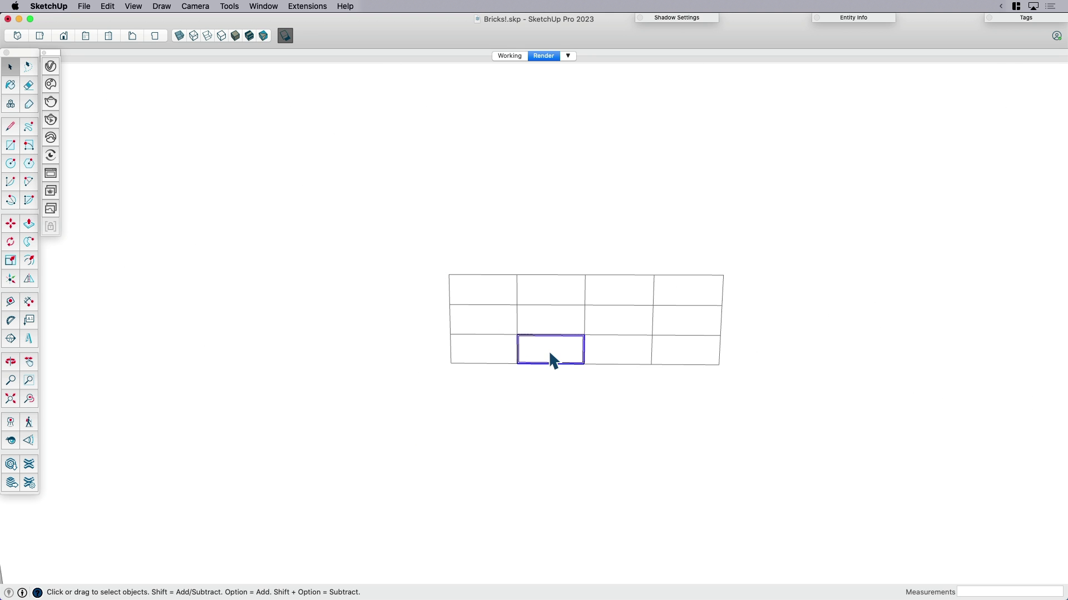
# - Move the Brick component aside, then window-select and delete the leftover grid faces
pyautogui.scroll(-2, 553, 360)
pyautogui.press('m')
pyautogui.click(538, 376)
pyautogui.click(453, 432)
pyautogui.press('space')
pyautogui.moveTo(456, 280); pyautogui.dragTo(738, 375)
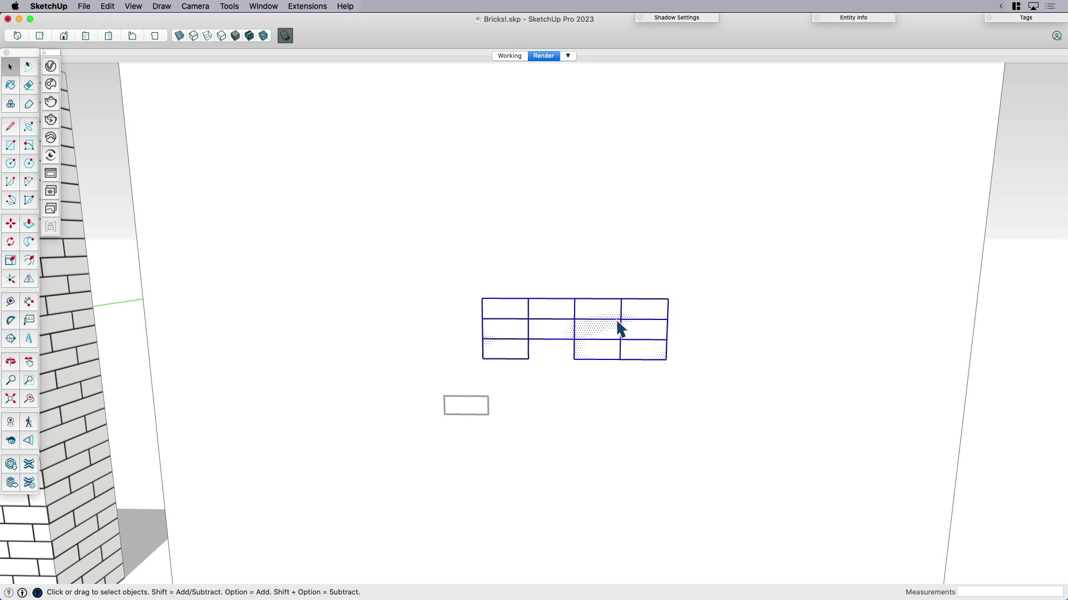
pyautogui.press('Delete')
# - Move the lone Brick to the blank wall's lower-left corner
pyautogui.scroll(2, 456, 409)
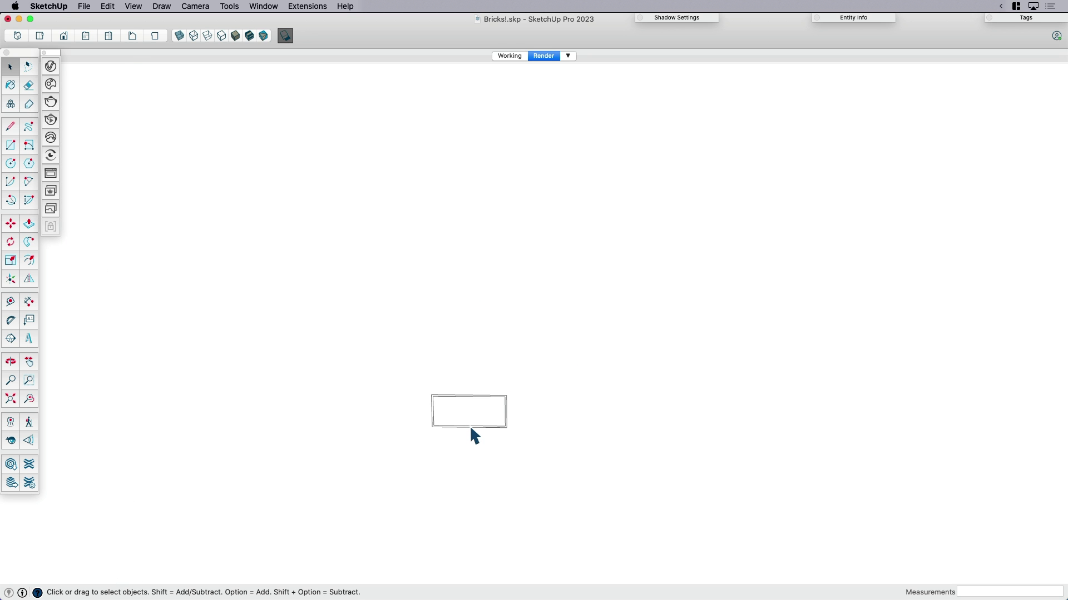
pyautogui.keyDown('shift'); pyautogui.moveTo(470, 429); pyautogui.dragTo(708, 228, button='middle'); pyautogui.keyUp('shift')
pyautogui.scroll(-2, 701, 230)
pyautogui.click(702, 228)
pyautogui.scroll(-1, 703, 228)
pyautogui.scroll(2, 703, 229)
pyautogui.press('m')
pyautogui.click(662, 231)
pyautogui.scroll(2, 292, 527)
pyautogui.scroll(2, 301, 526)
pyautogui.click(310, 525)
pyautogui.scroll(4, 312, 522)
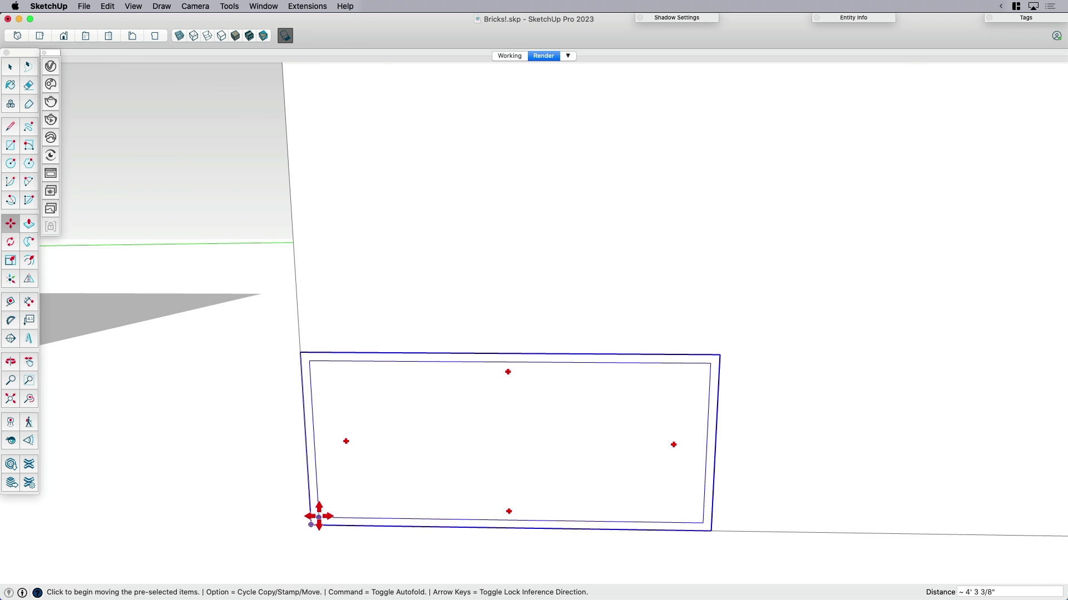
pyautogui.click(317, 516)
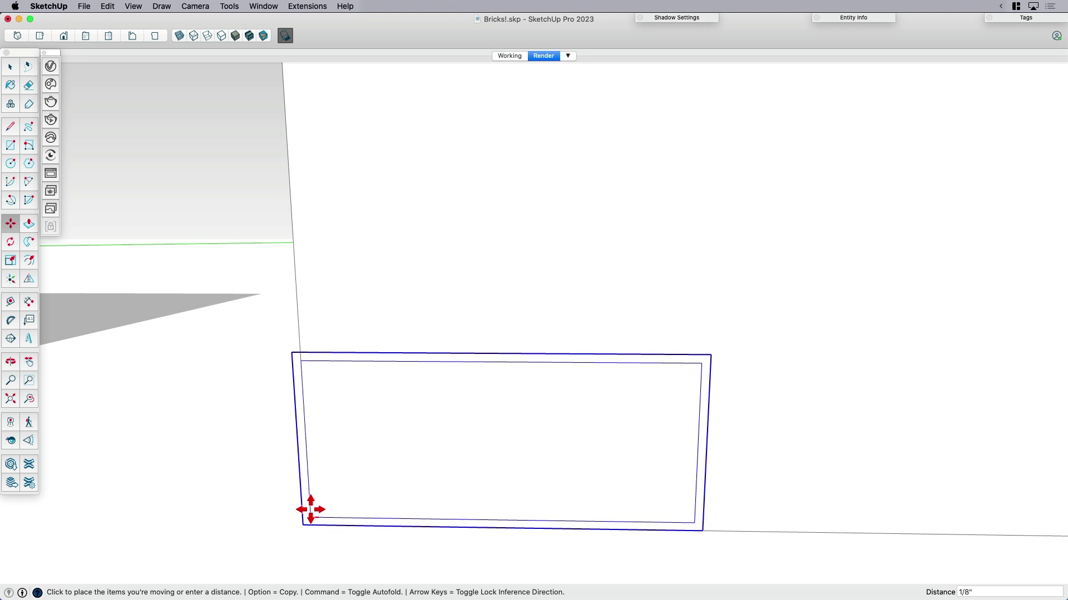
pyautogui.click(309, 508)
# - Copy the brick so the copy sits directly beside the original at the wall base
pyautogui.scroll(-2, 303, 365)
pyautogui.moveTo(302, 365); pyautogui.dragTo(377, 410, button='middle')
pyautogui.keyDown('shift'); pyautogui.moveTo(444, 410); pyautogui.dragTo(418, 328, button='middle'); pyautogui.keyUp('shift')
pyautogui.press('space')
pyautogui.press('m')
pyautogui.press('alt')
pyautogui.click(258, 428)
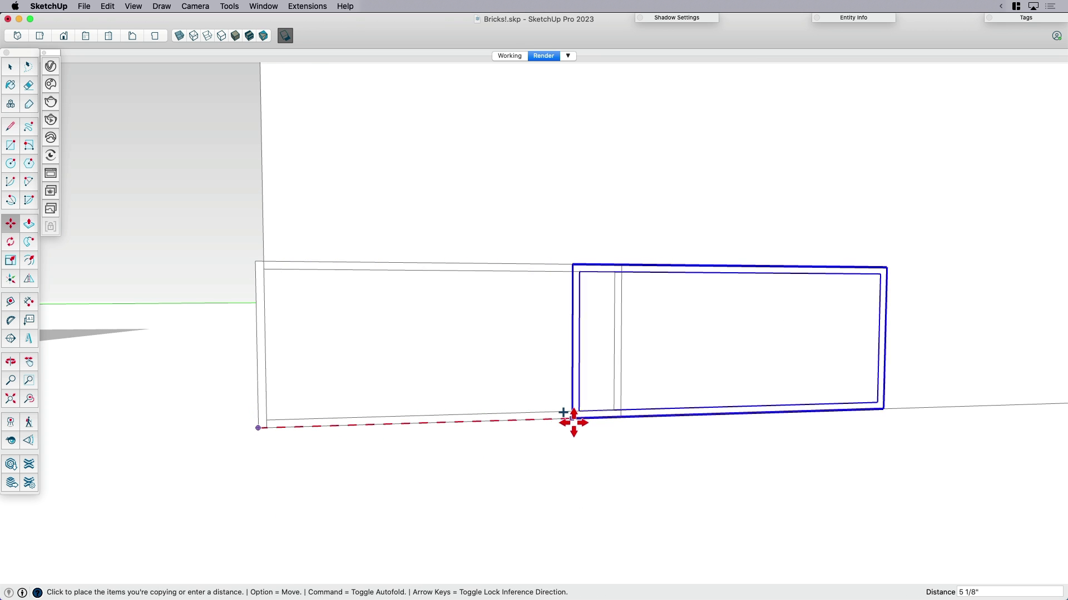
pyautogui.click(617, 420)
# - Array the brick copy x17 so a row runs along the base of the wall
pyautogui.scroll(-5, 411, 399)
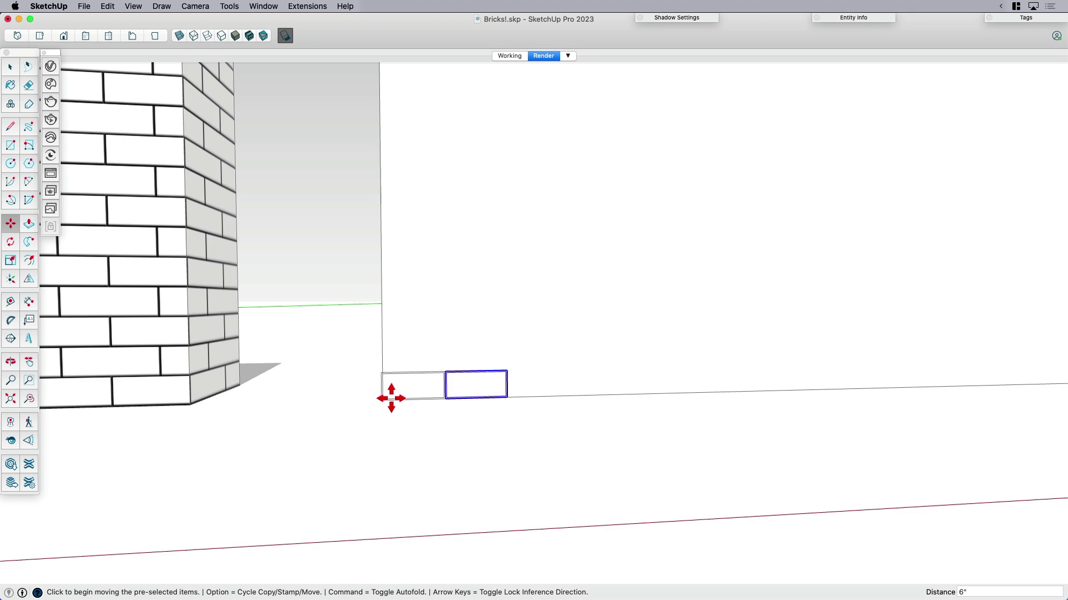
pyautogui.scroll(-4, 391, 398)
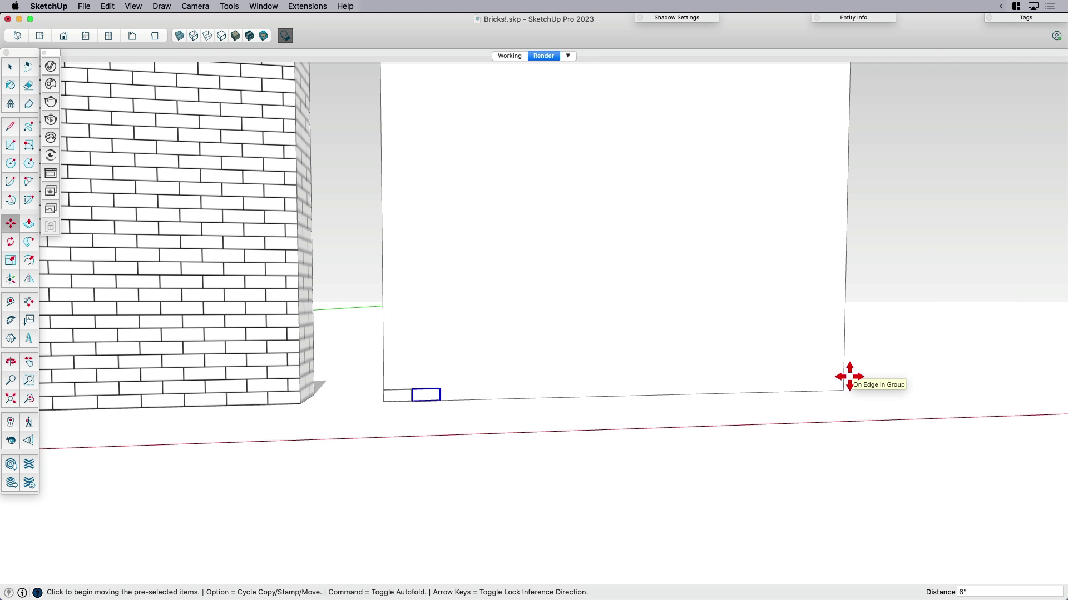
pyautogui.write('x18')
pyautogui.press('Return')
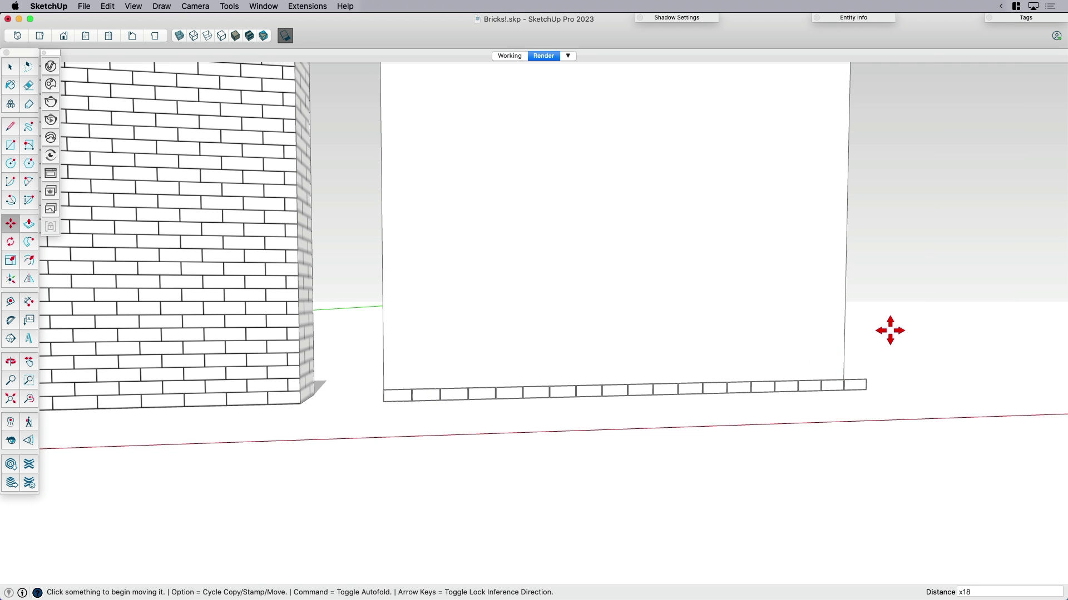
pyautogui.write('x17')
pyautogui.press('Return')
# - Select the bricks at the left end of the base row
pyautogui.press('space')
pyautogui.scroll(5, 874, 351)
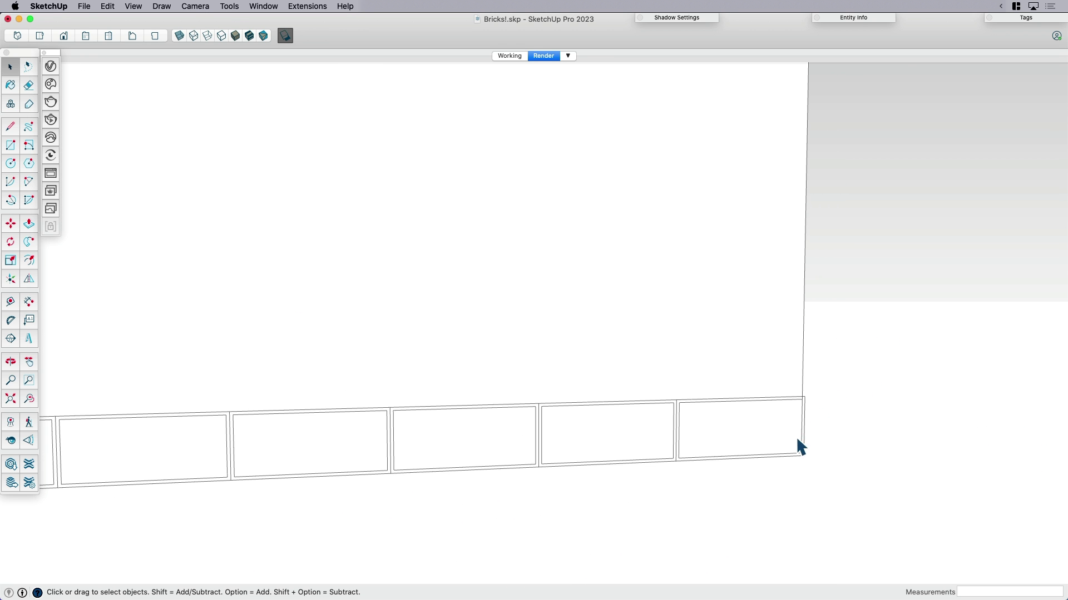
pyautogui.scroll(-8, 860, 417)
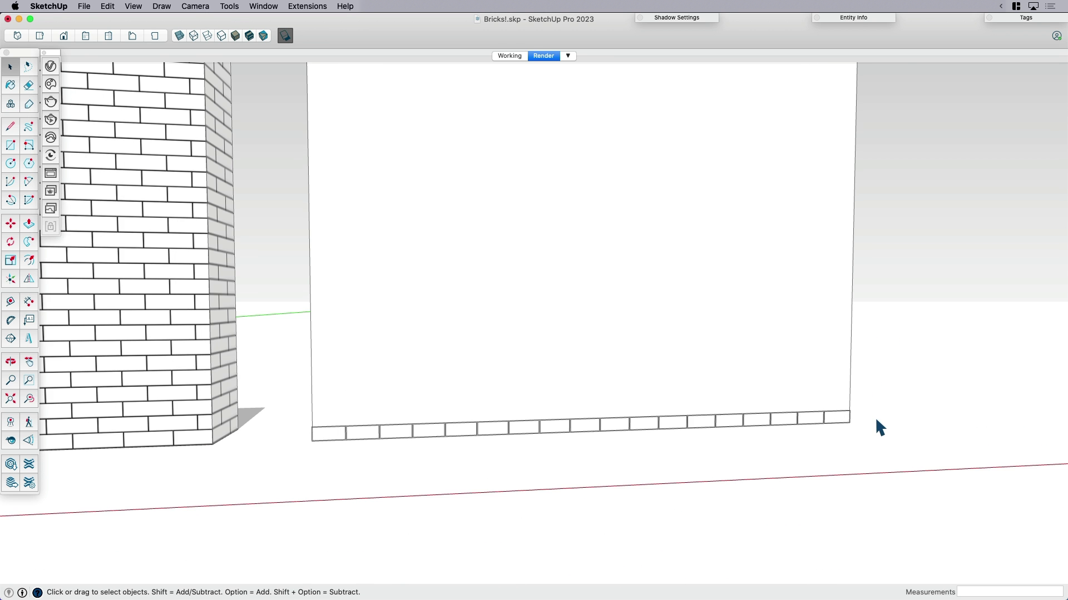
pyautogui.moveTo(695, 437)
pyautogui.mouseDown(button='middle')
pyautogui.moveTo(584, 412)
pyautogui.moveTo(345, 418)
pyautogui.mouseUp(button='middle')
pyautogui.moveTo(299, 401)
pyautogui.mouseDown()
pyautogui.moveTo(648, 470)
pyautogui.moveTo(909, 469)
pyautogui.mouseUp()
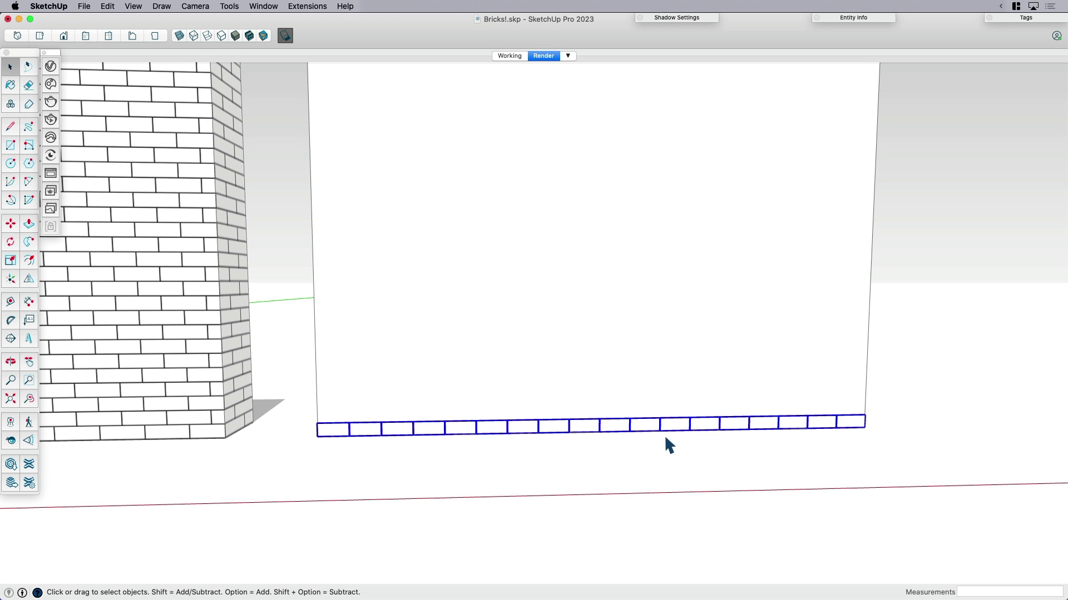
# - Copy the first brick of the row up onto the top of the base row
pyautogui.click(329, 428)
pyautogui.scroll(2, 328, 427)
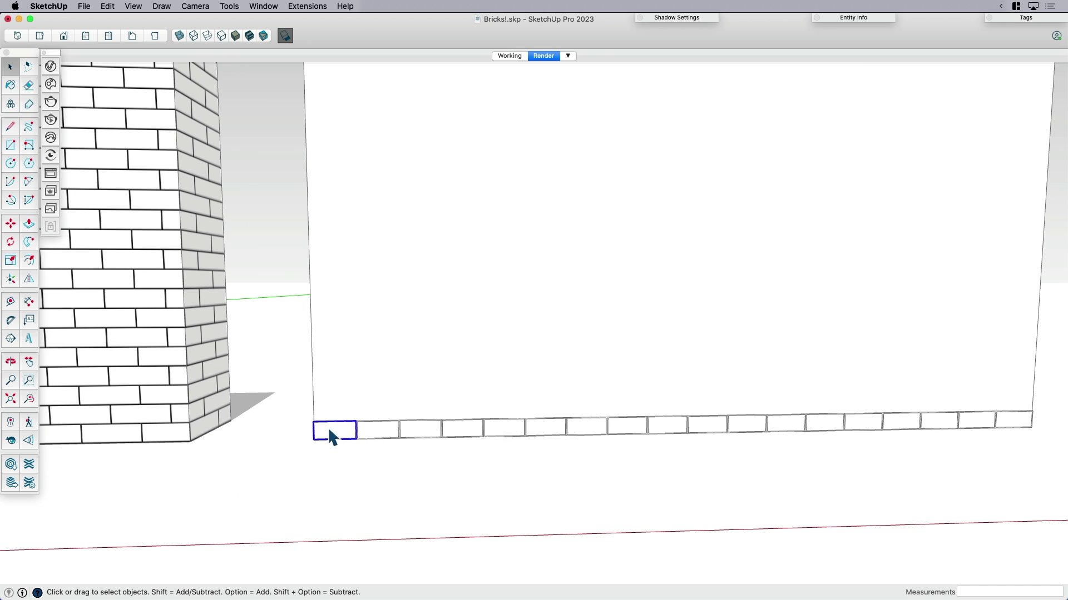
pyautogui.scroll(1, 328, 427)
pyautogui.press('m')
pyautogui.scroll(3, 350, 452)
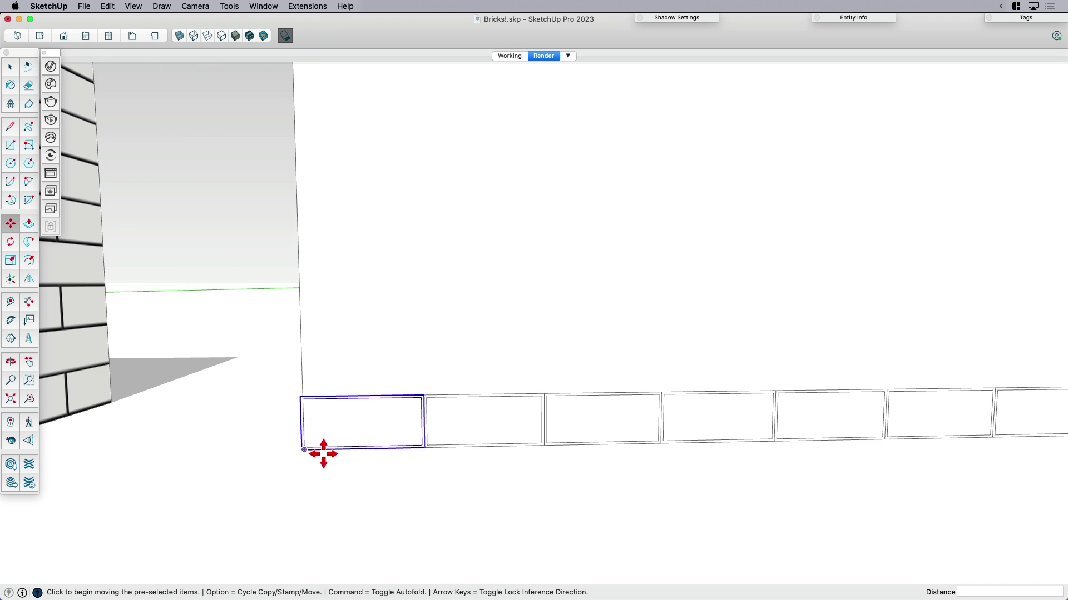
pyautogui.click(358, 450)
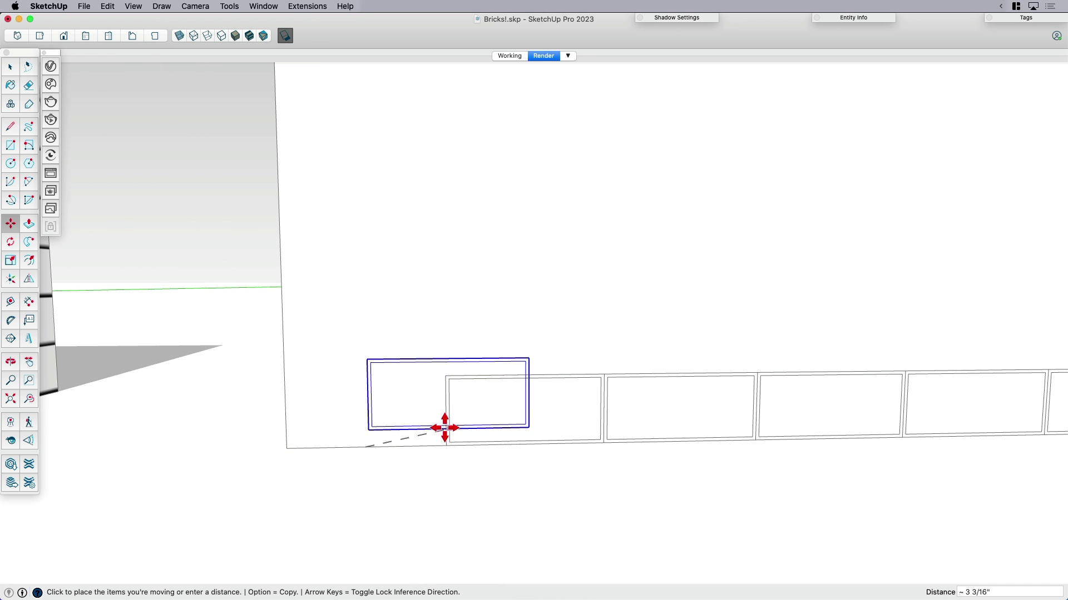
pyautogui.scroll(1, 443, 424)
pyautogui.press('alt')
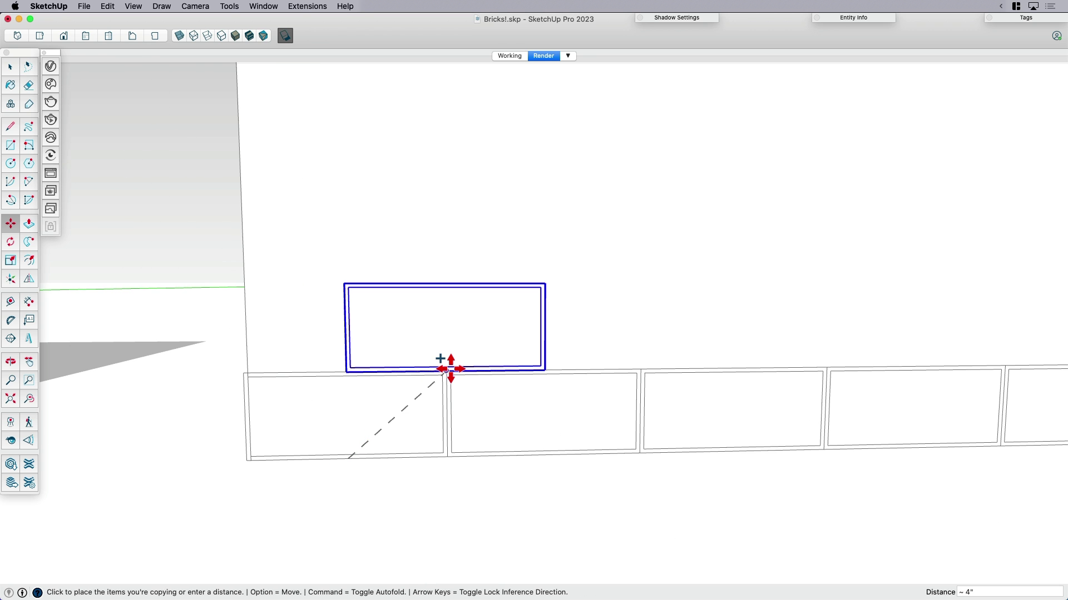
pyautogui.scroll(2, 445, 369)
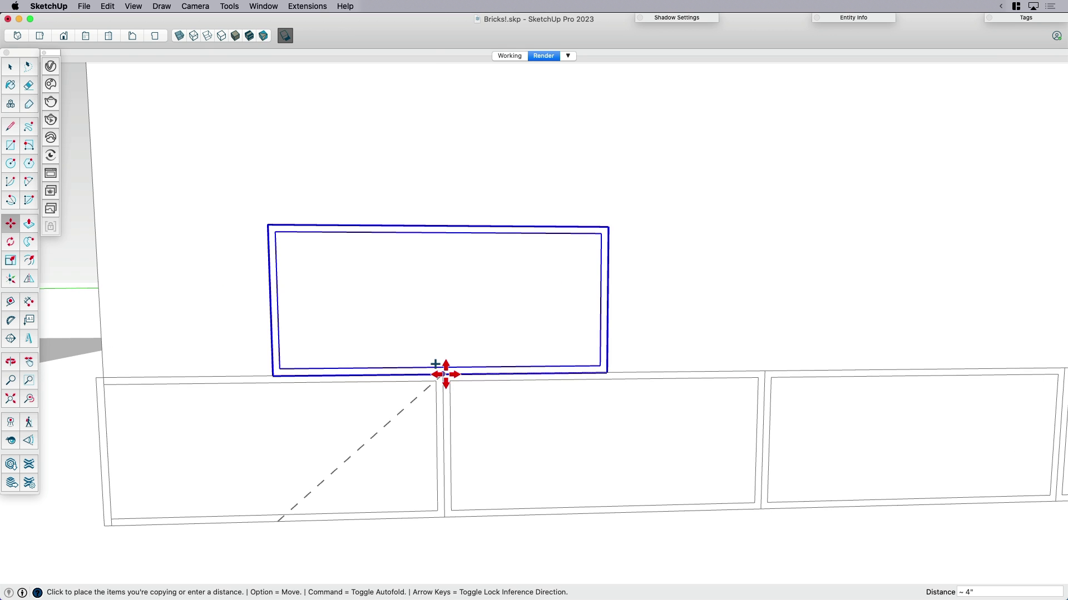
pyautogui.click(446, 374)
# - Copy the upper brick 6" along the red axis and array it x16
pyautogui.press('space')
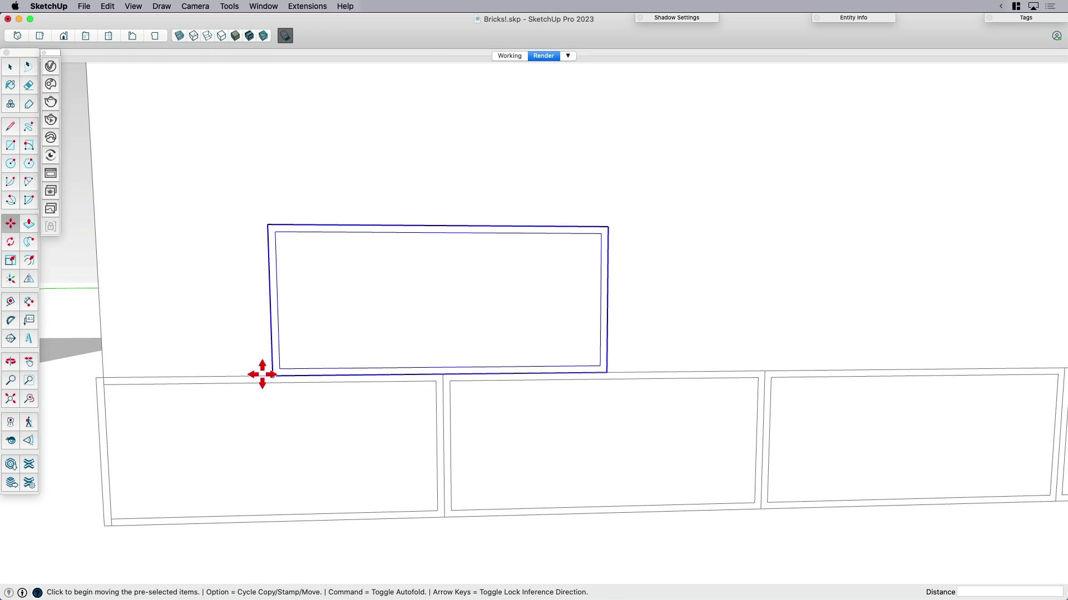
pyautogui.press('alt')
pyautogui.click(270, 375)
pyautogui.click(606, 371)
pyautogui.scroll(-10, 564, 358)
pyautogui.write('x16')
pyautogui.press('Return')
pyautogui.scroll(-3, 413, 361)
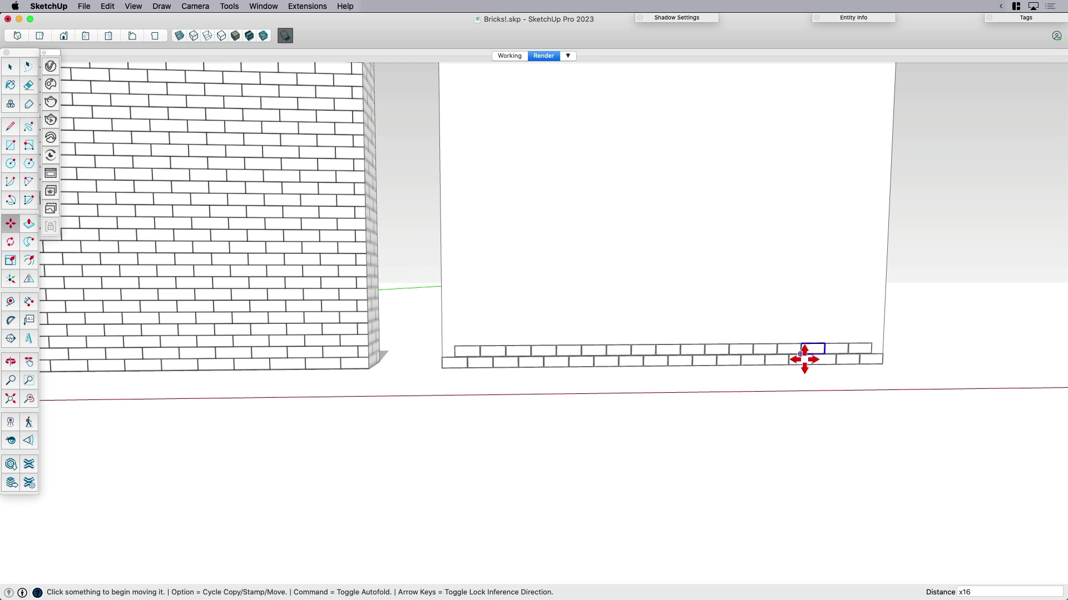
pyautogui.scroll(4, 879, 350)
pyautogui.press('space')
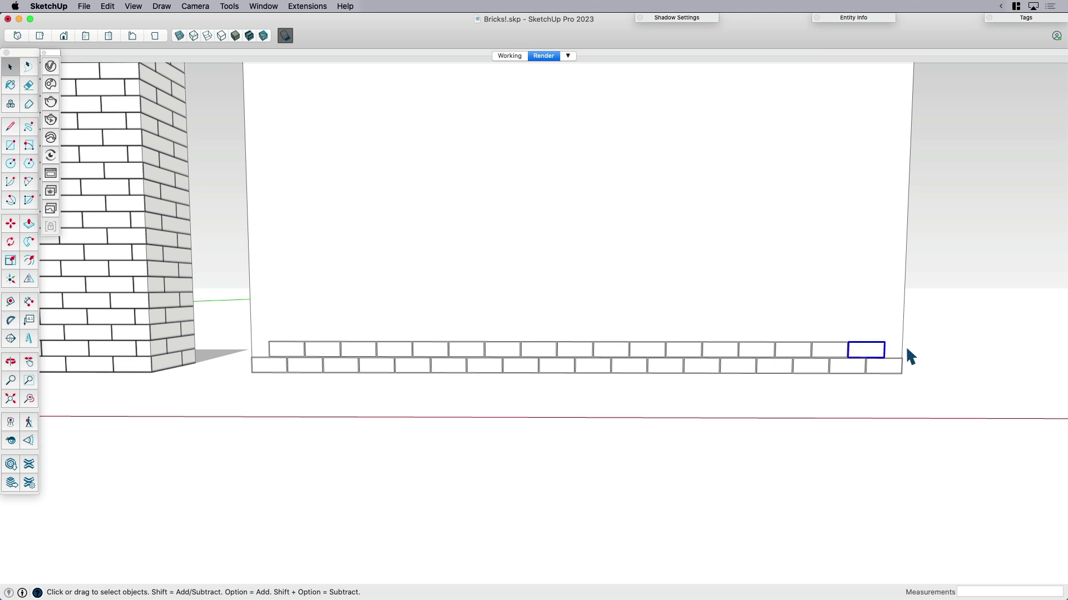
# - Hide the brick's outer border edges and close its editing context
pyautogui.scroll(5, 907, 350)
pyautogui.scroll(3, 827, 356)
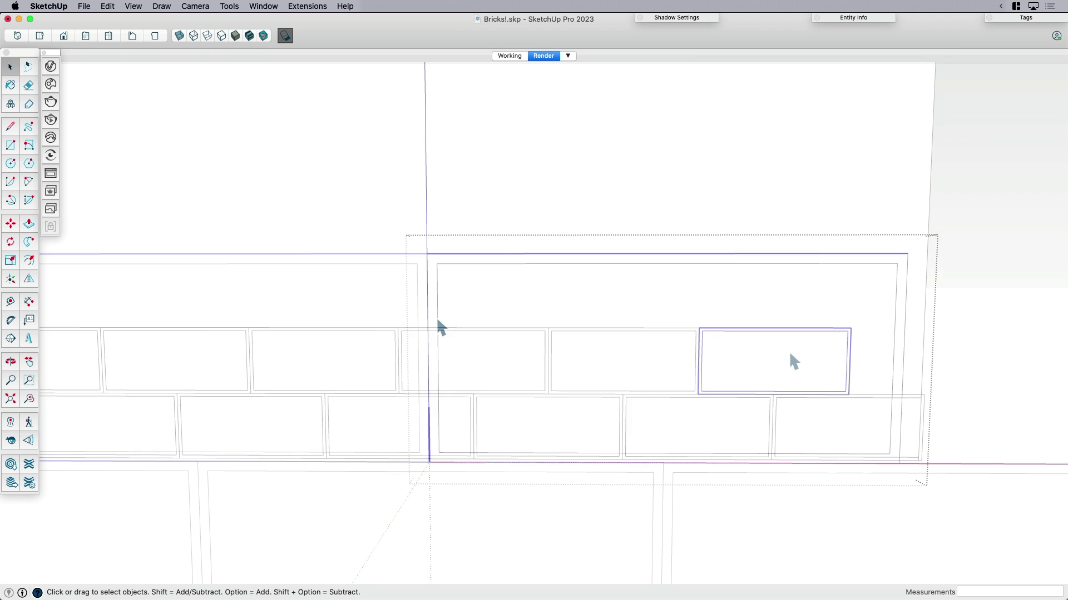
pyautogui.moveTo(526, 249); pyautogui.dragTo(427, 268)
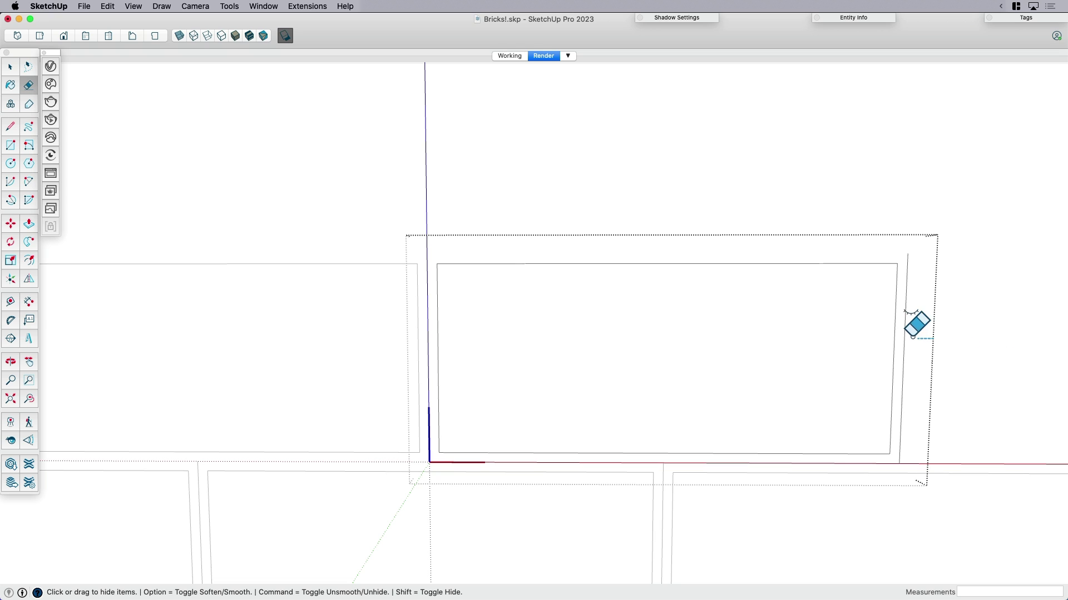
pyautogui.press('space')
pyautogui.click(802, 192)
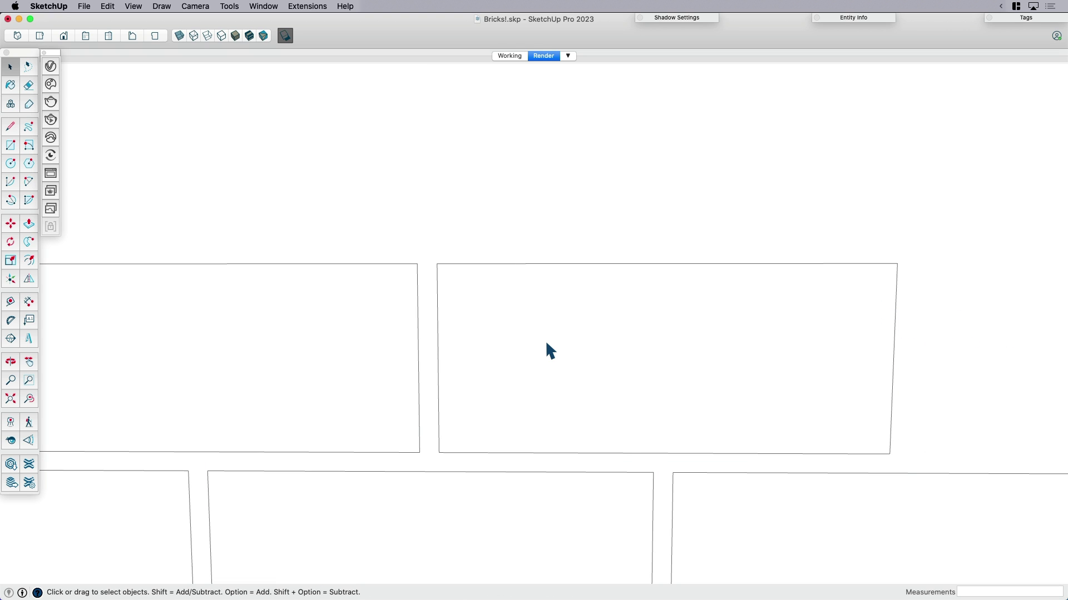
# - Turn on View > Hidden Geometry so hidden edges show as dotted lines
pyautogui.scroll(-1, 546, 344)
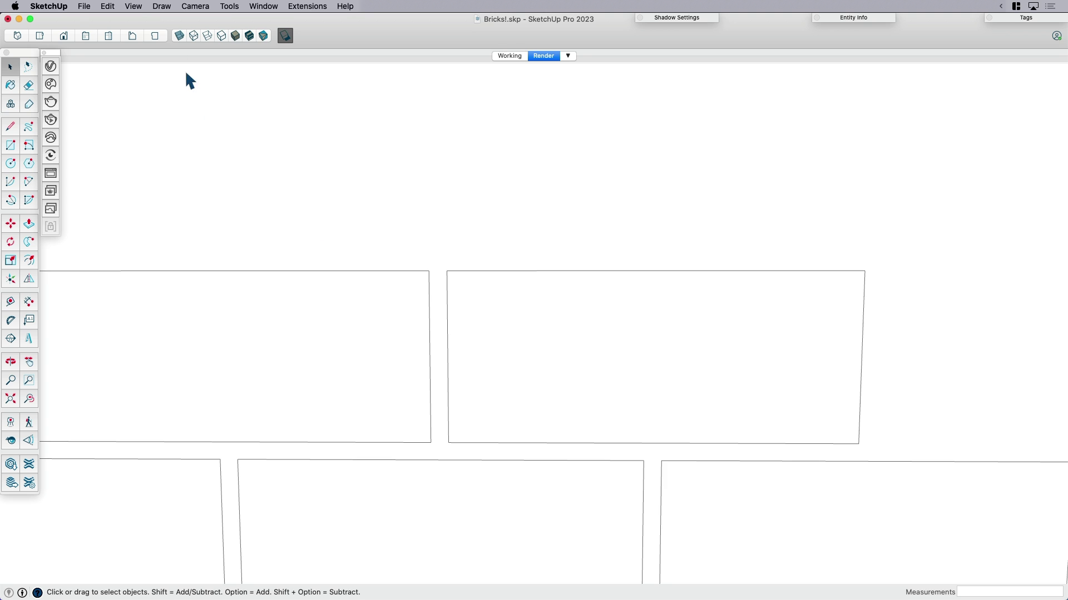
pyautogui.click(134, 7)
pyautogui.click(158, 79)
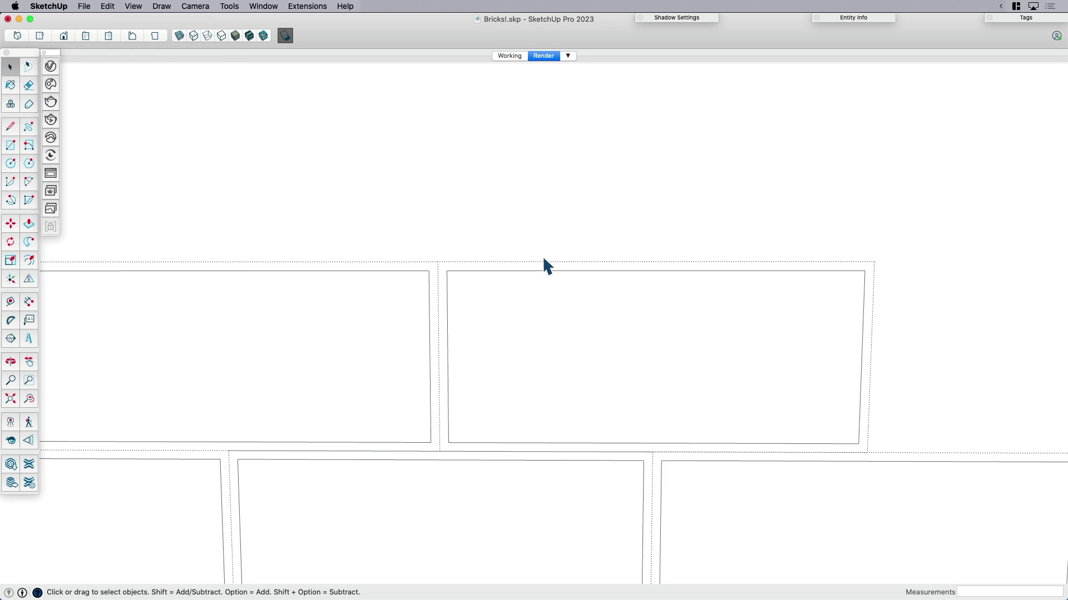
# - Copy the last upper-course brick along the red axis past the wall's right edge
pyautogui.click(612, 362)
pyautogui.scroll(-2, 610, 362)
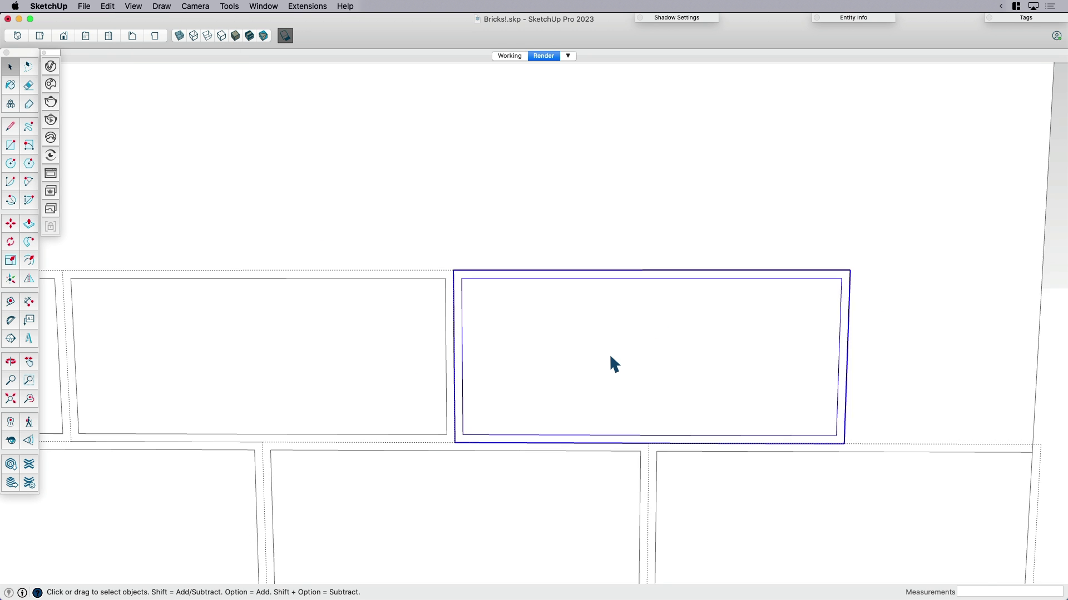
pyautogui.press('m')
pyautogui.press('alt')
pyautogui.click(468, 437)
pyautogui.click(821, 434)
pyautogui.scroll(-2, 550, 385)
pyautogui.press('space')
pyautogui.moveTo(837, 384); pyautogui.dragTo(784, 393, button='middle')
pyautogui.click(935, 269)
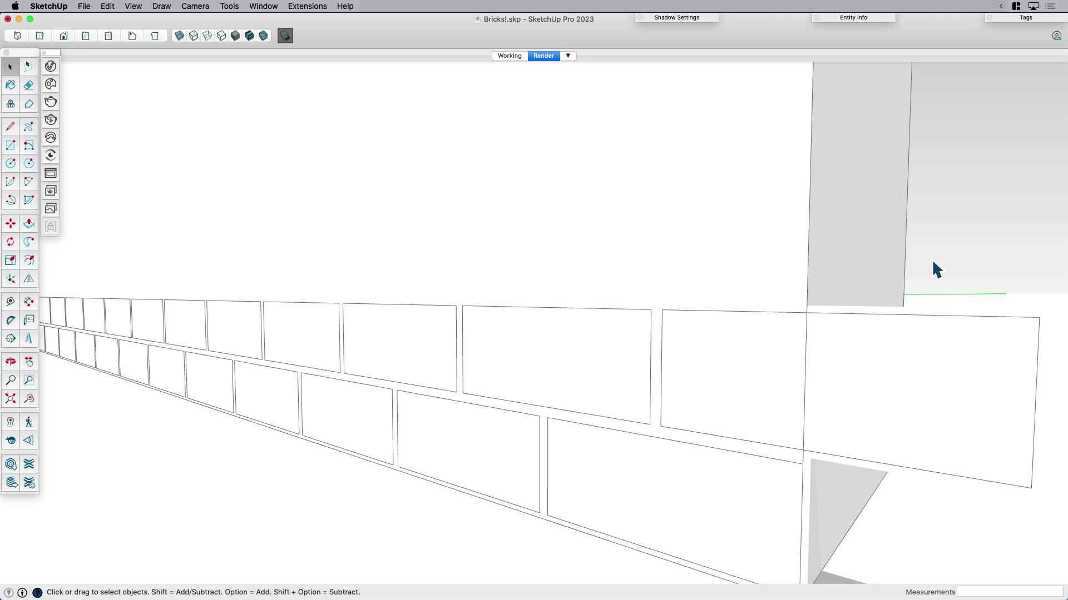
pyautogui.scroll(2, 805, 423)
pyautogui.scroll(-3, 787, 426)
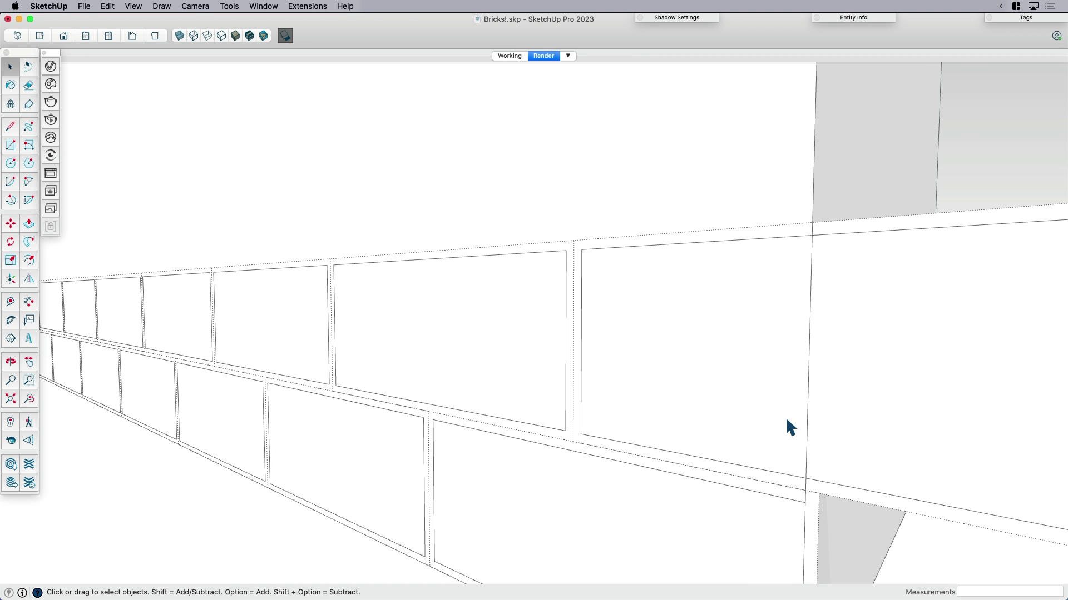
# - Try scaling the overhanging end brick to half width, then undo it
pyautogui.moveTo(805, 432); pyautogui.dragTo(881, 413, button='middle')
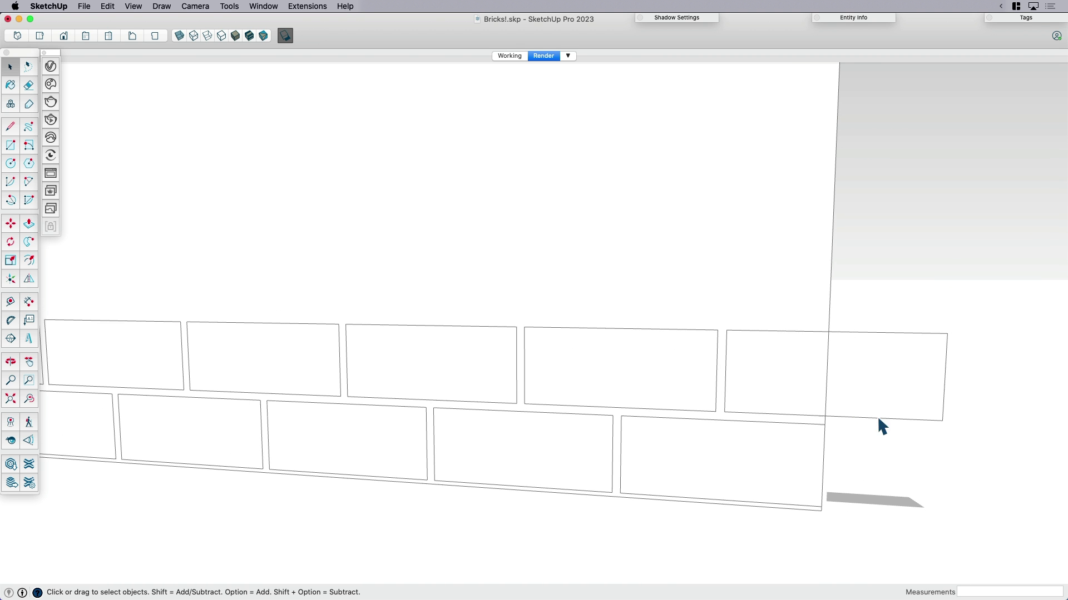
pyautogui.click(910, 403)
pyautogui.scroll(1, 943, 388)
pyautogui.press('s')
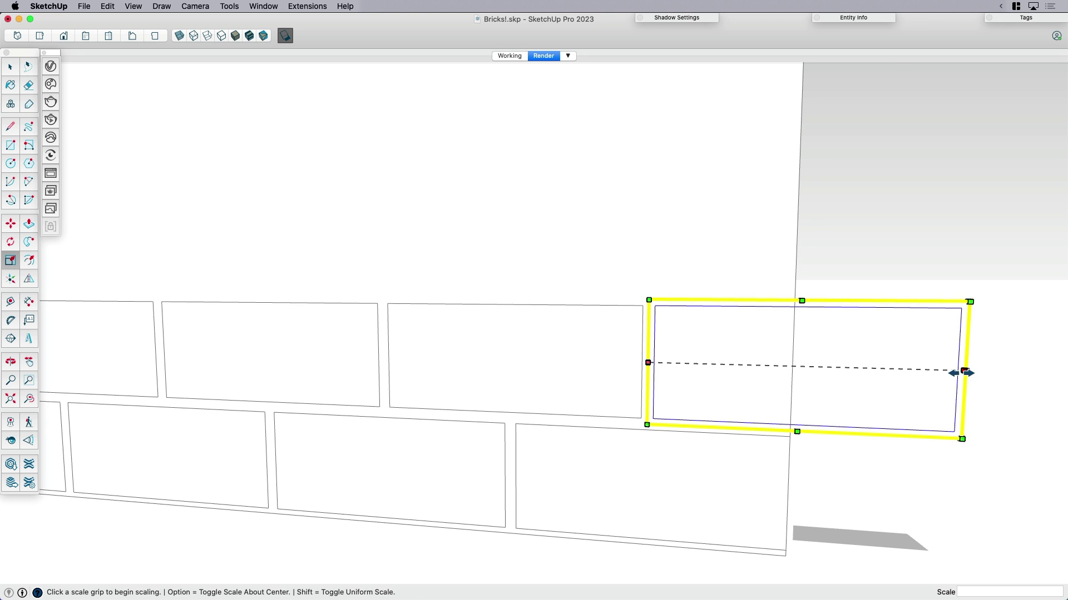
pyautogui.moveTo(963, 372); pyautogui.dragTo(808, 371)
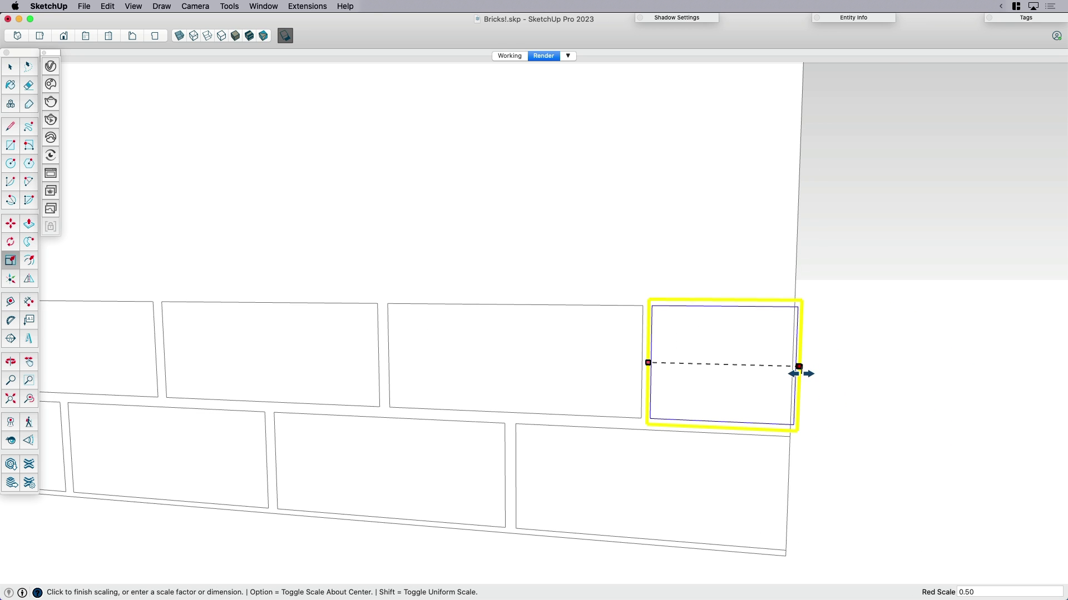
pyautogui.moveTo(799, 369); pyautogui.dragTo(799, 368)
pyautogui.scroll(2, 634, 286)
pyautogui.press('super+z')
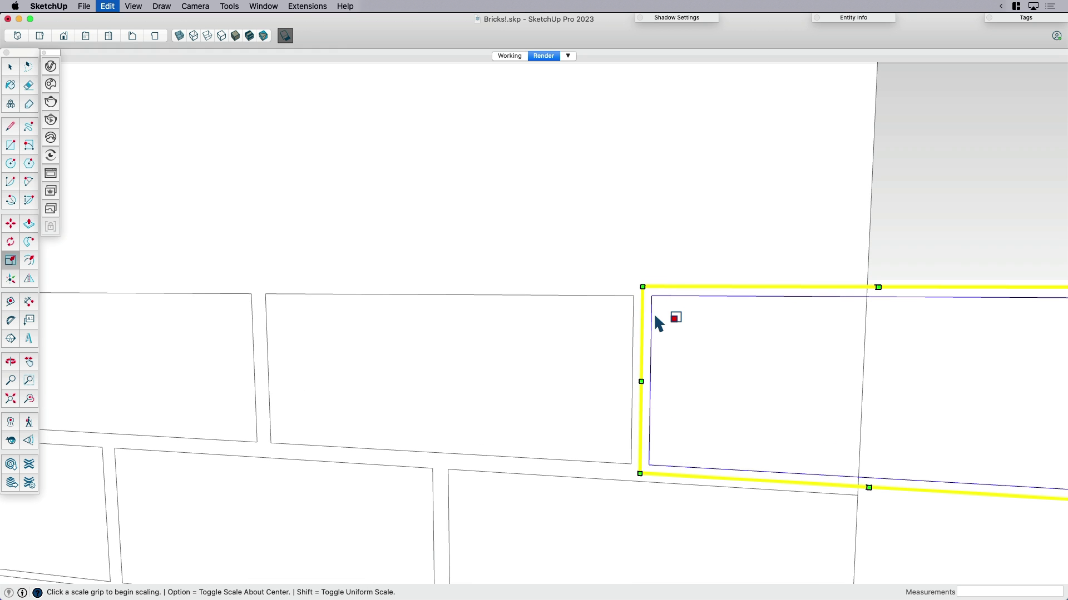
pyautogui.press('space')
pyautogui.scroll(-2, 651, 399)
# - Explode the end brick and window-select its right-end edges
pyautogui.rightClick(817, 390)
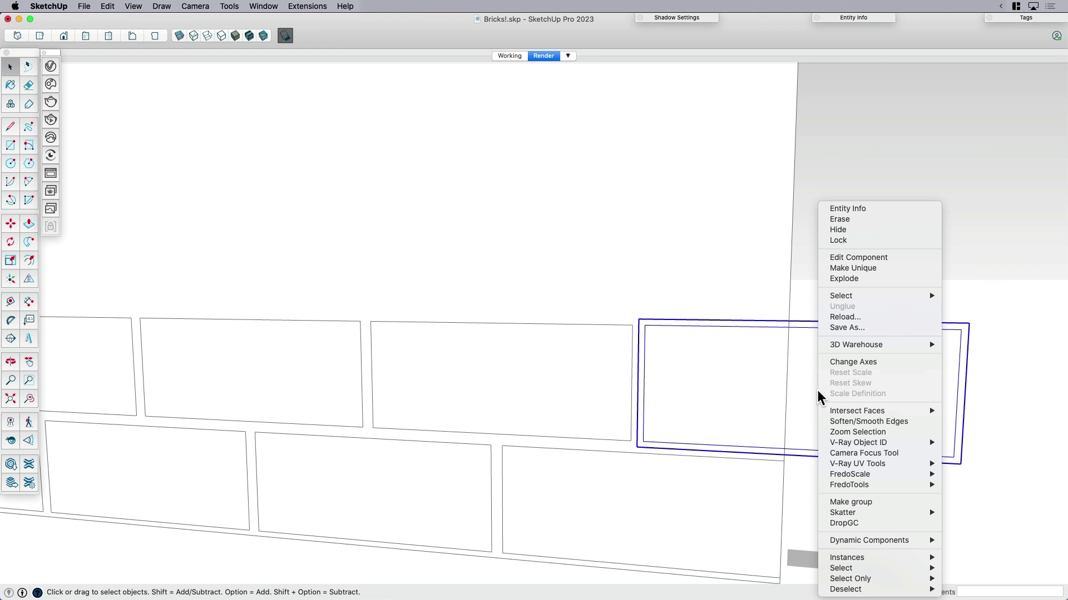
pyautogui.click(861, 278)
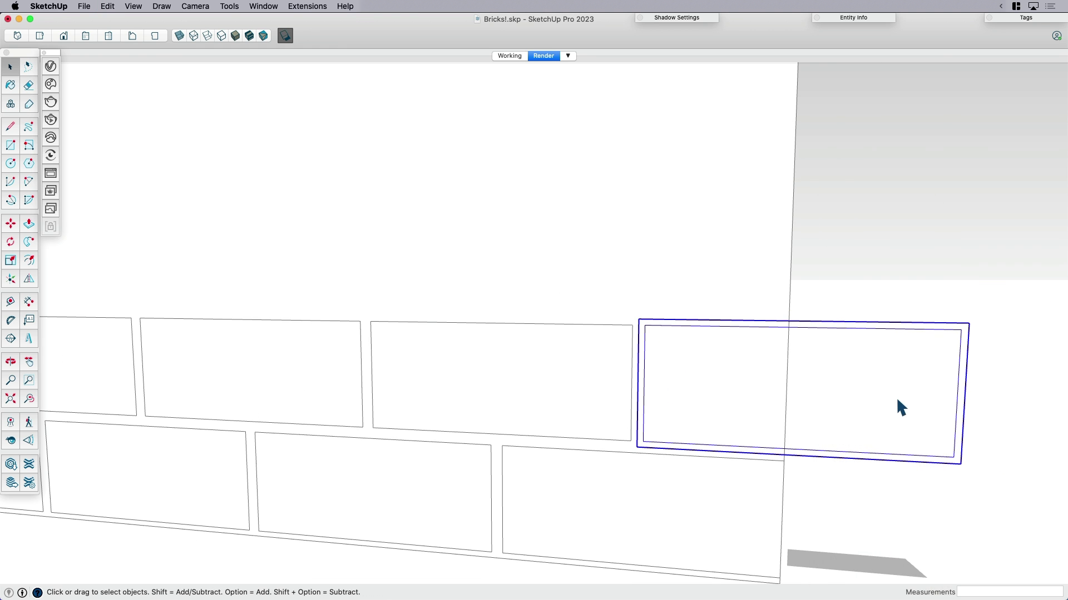
pyautogui.doubleClick(902, 399)
pyautogui.moveTo(895, 286); pyautogui.dragTo(1025, 511)
# - Move the brick's right end 3" left so it sits flush with the panel edge
pyautogui.press('m')
pyautogui.press('space')
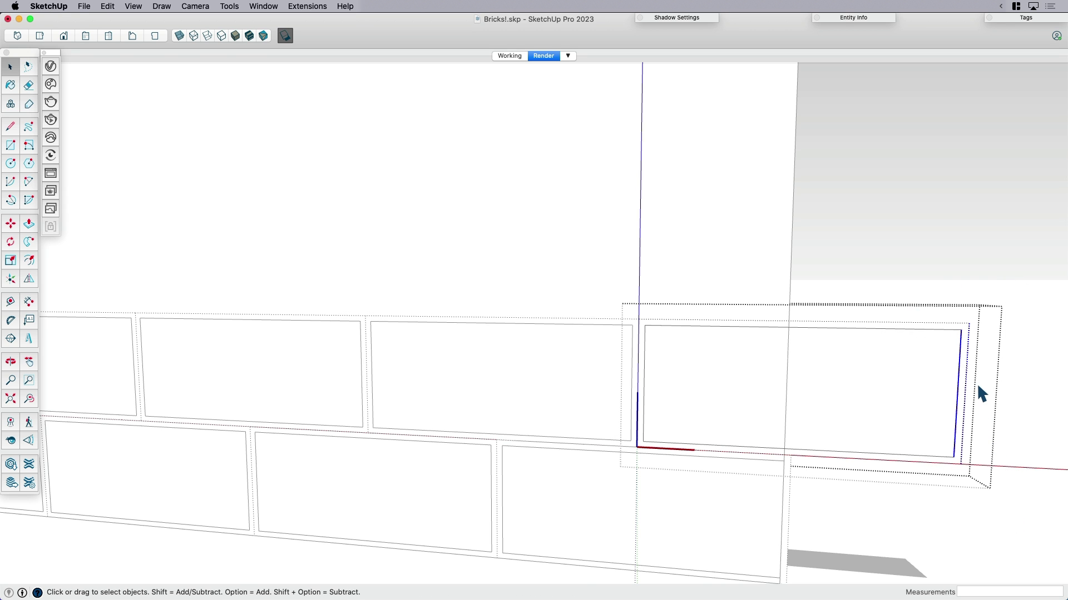
pyautogui.press('m')
pyautogui.click(959, 331)
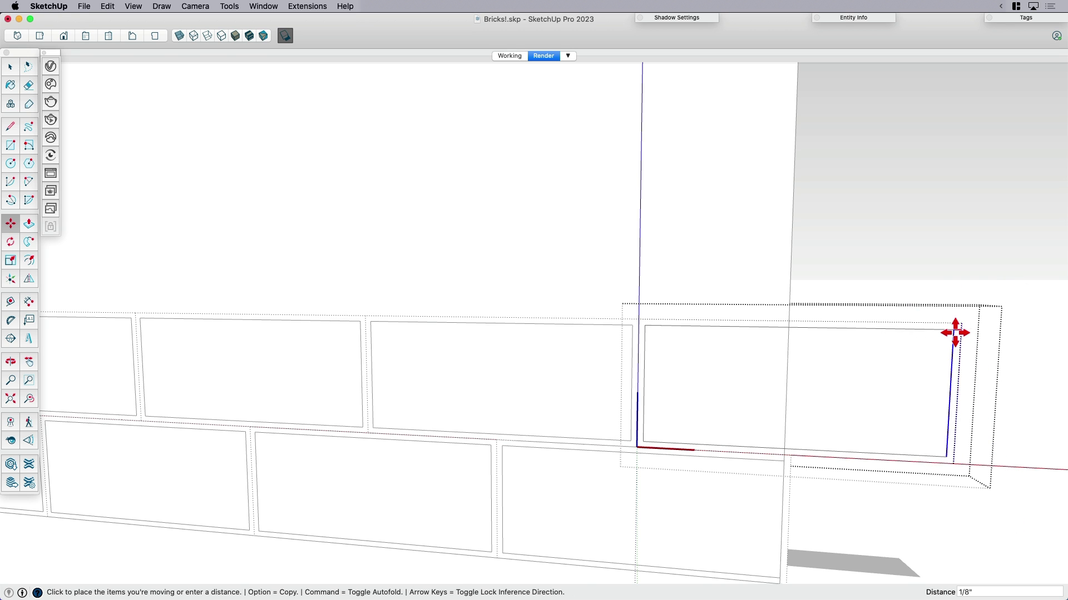
pyautogui.click(792, 331)
pyautogui.press('space')
pyautogui.moveTo(826, 332); pyautogui.dragTo(794, 385, button='middle')
pyautogui.press('m')
pyautogui.scroll(5, 743, 395)
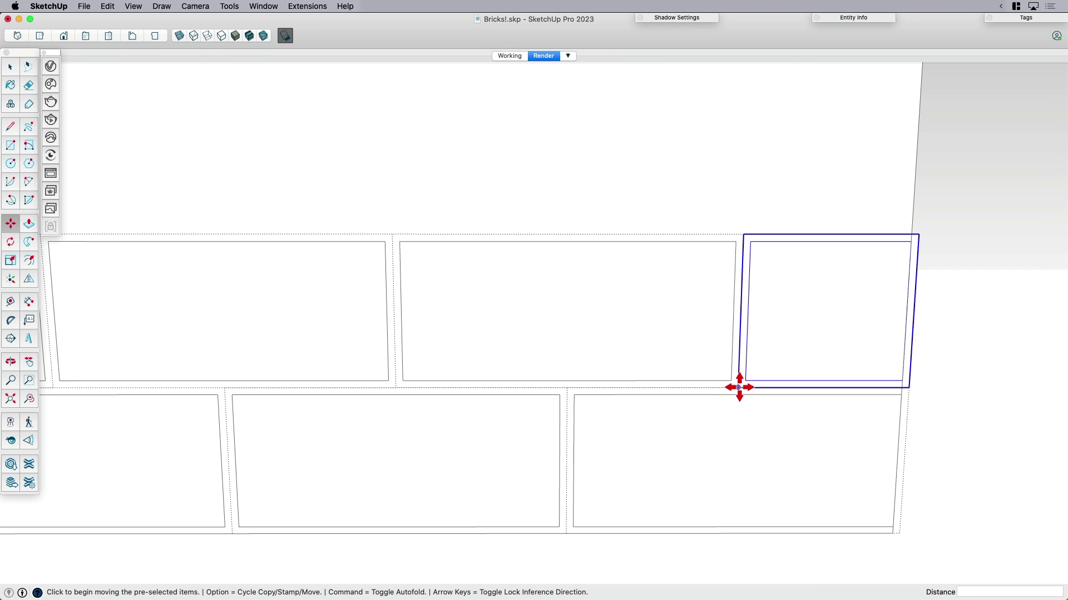
# - Copy the half brick to the left end of the upper course
pyautogui.press('alt')
pyautogui.click(738, 386)
pyautogui.scroll(-6, 982, 375)
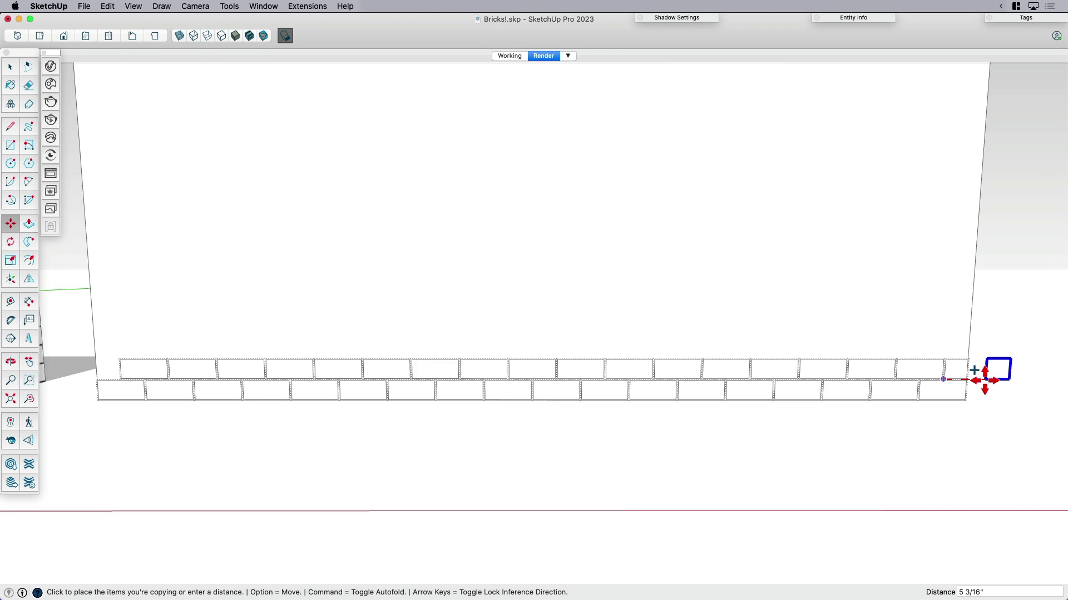
pyautogui.scroll(-2, 984, 380)
pyautogui.scroll(10, 364, 375)
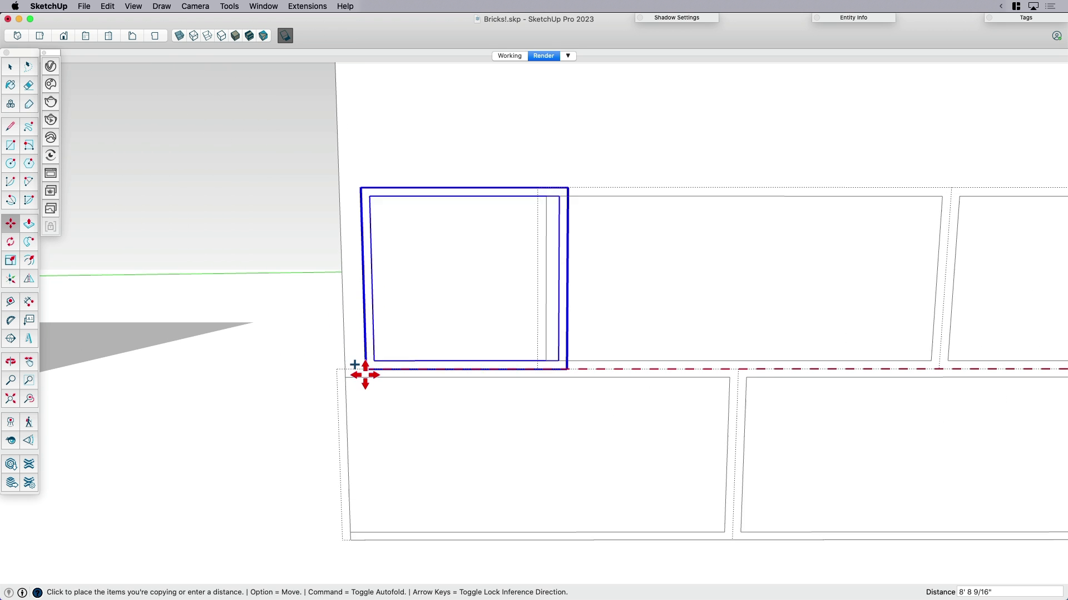
pyautogui.click(346, 370)
pyautogui.scroll(2, 566, 367)
pyautogui.click(567, 369)
# - Window-select all bricks in both courses
pyautogui.press('space')
pyautogui.scroll(-3, 548, 367)
pyautogui.scroll(-3, 477, 269)
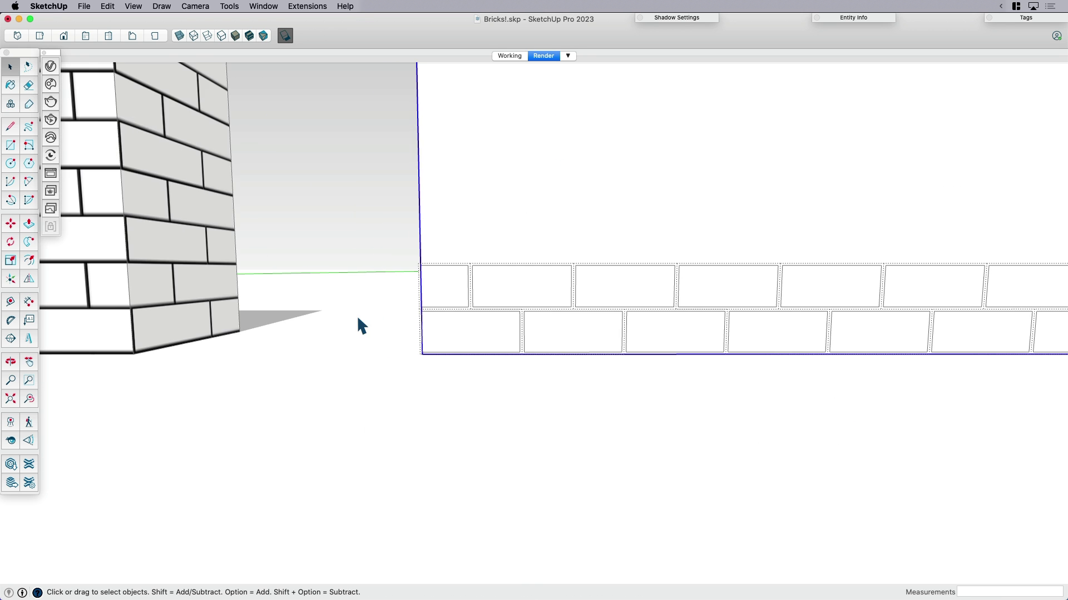
pyautogui.scroll(-4, 357, 318)
pyautogui.keyDown('shift'); pyautogui.moveTo(582, 334); pyautogui.dragTo(494, 345, button='middle'); pyautogui.keyUp('shift')
pyautogui.moveTo(269, 296); pyautogui.dragTo(1002, 367)
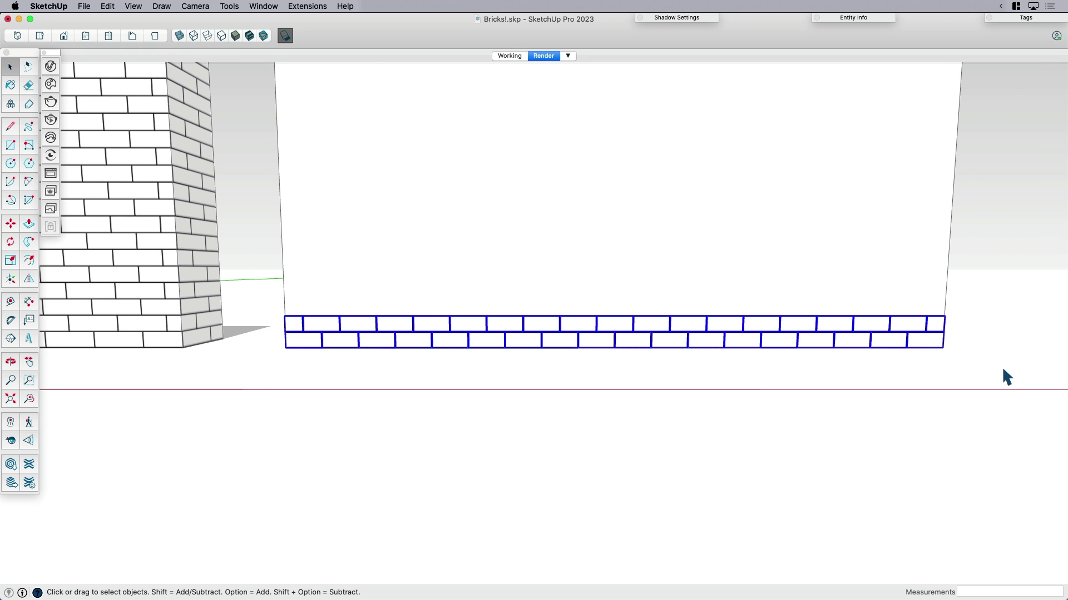
# - Make the selected two-course bricks into a component
pyautogui.rightClick(447, 343)
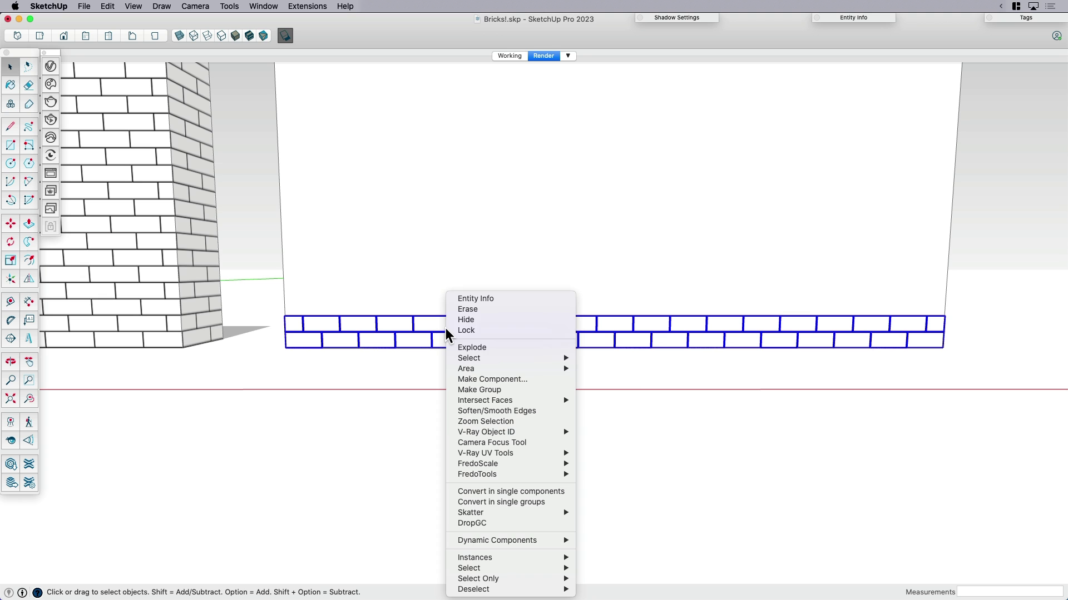
pyautogui.click(493, 380)
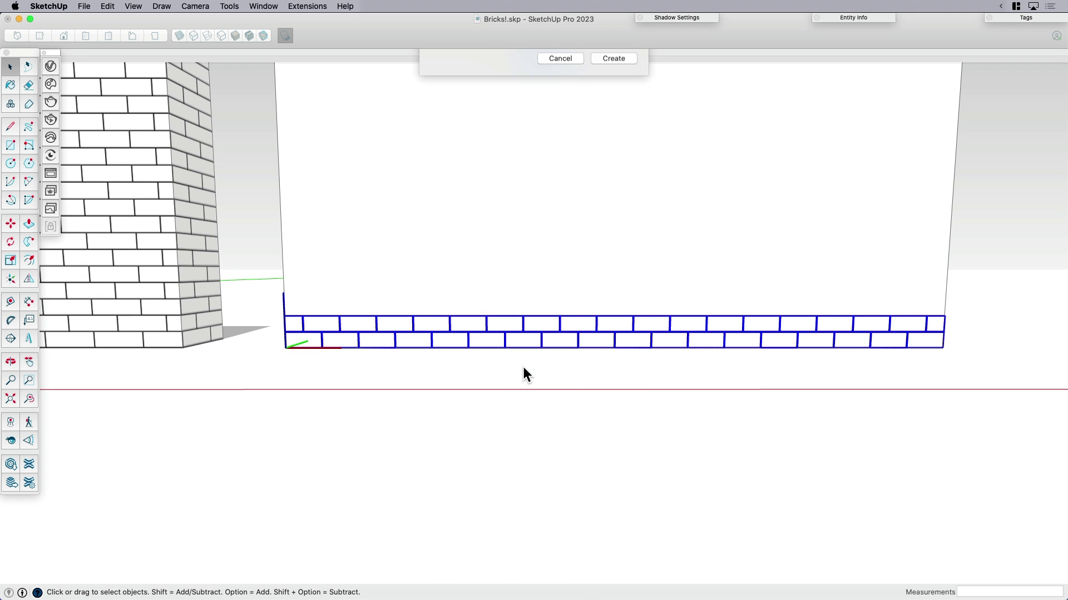
pyautogui.press('Return')
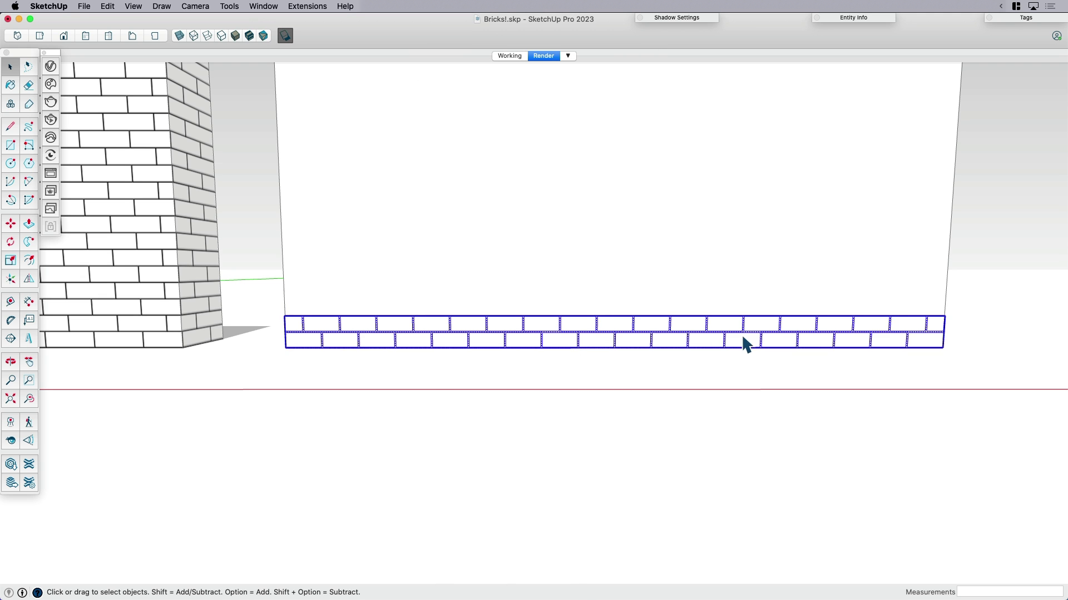
# - Copy the two-course component directly on top of itself
pyautogui.press('m')
pyautogui.scroll(3, 943, 350)
pyautogui.scroll(3, 940, 349)
pyautogui.press('alt')
pyautogui.click(930, 339)
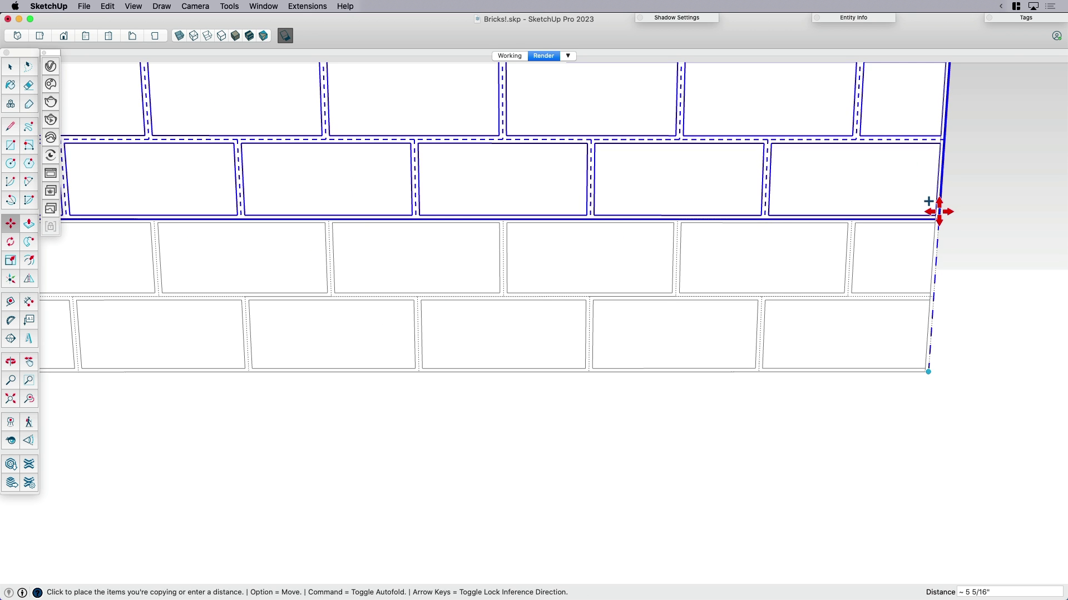
pyautogui.click(938, 217)
pyautogui.scroll(-2, 913, 415)
pyautogui.scroll(-5, 913, 415)
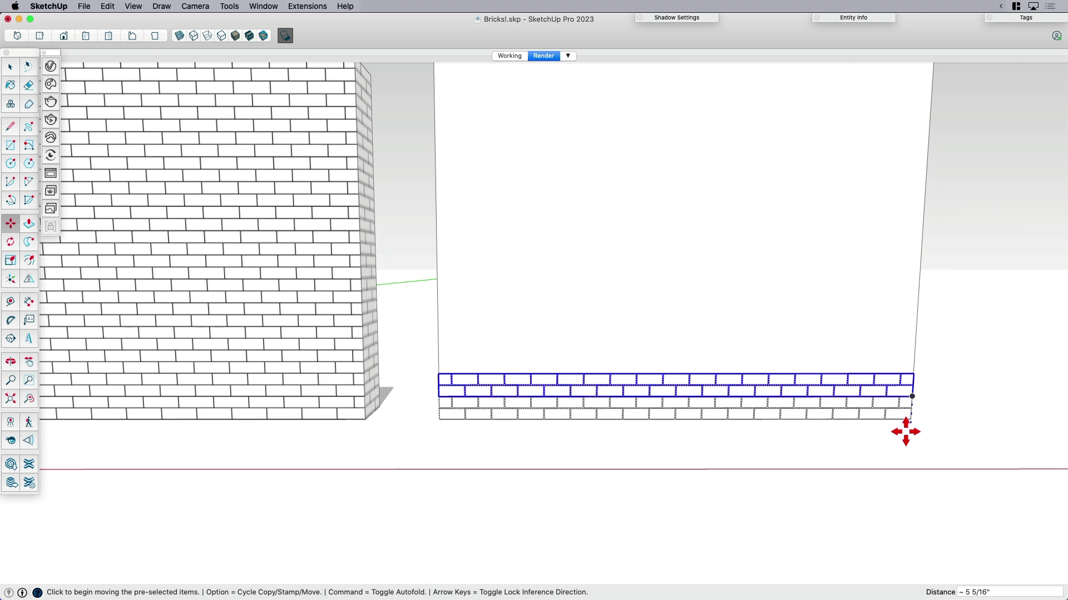
# - Array the stacked copy x13 so the bricks reach the wall's top
pyautogui.write('x')
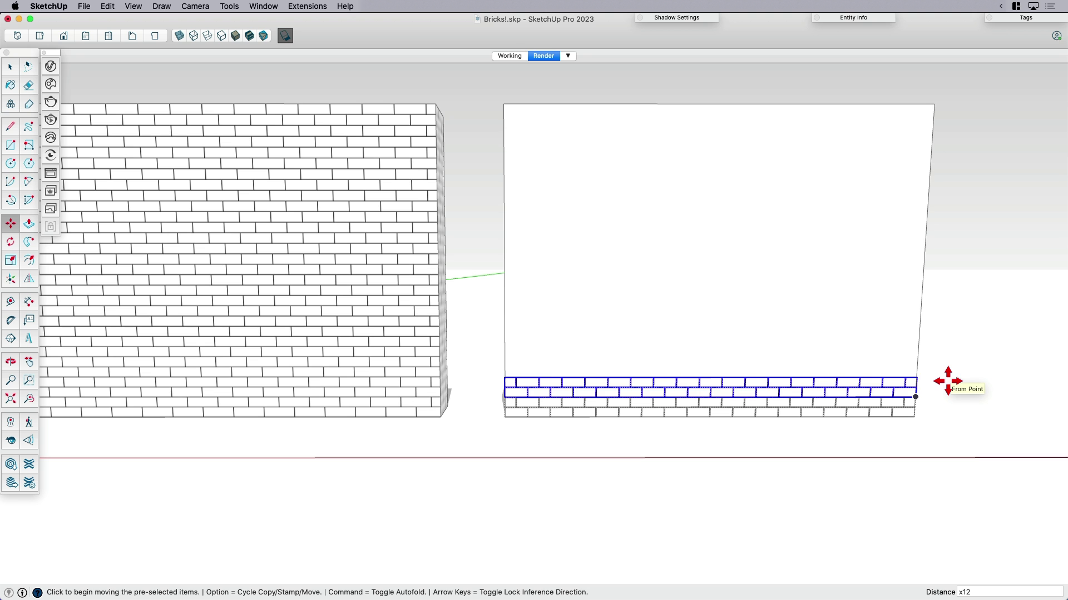
pyautogui.write('12')
pyautogui.press('Return')
pyautogui.write('x13')
pyautogui.press('Return')
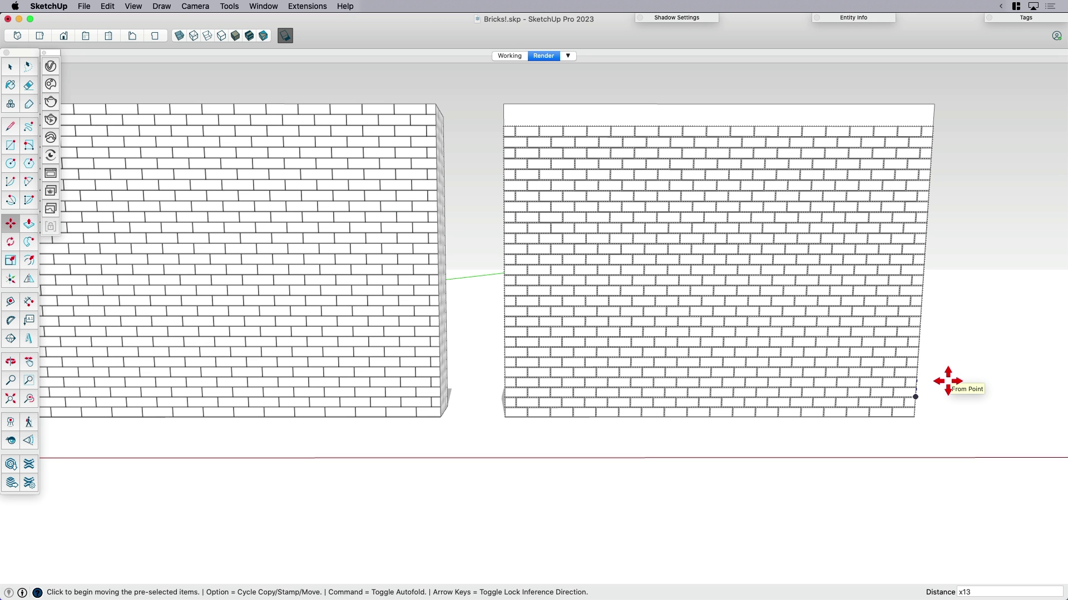
pyautogui.press('Return')
pyautogui.press('space')
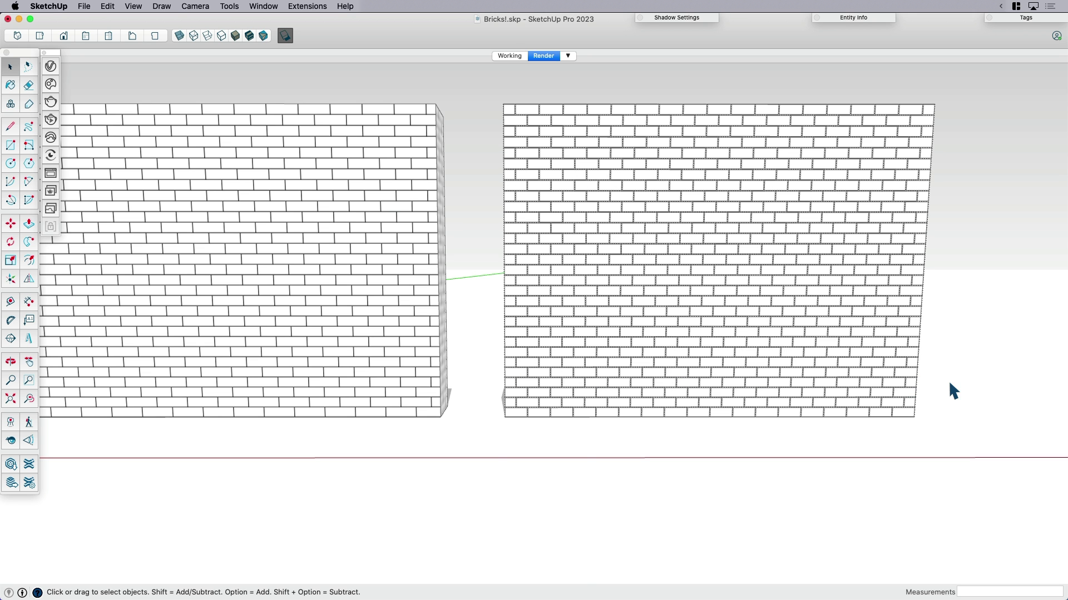
pyautogui.moveTo(983, 356); pyautogui.dragTo(759, 424, button='middle')
# - Switch the face style to Hidden Line so the walls show as white line drawings
pyautogui.scroll(-3, 860, 365)
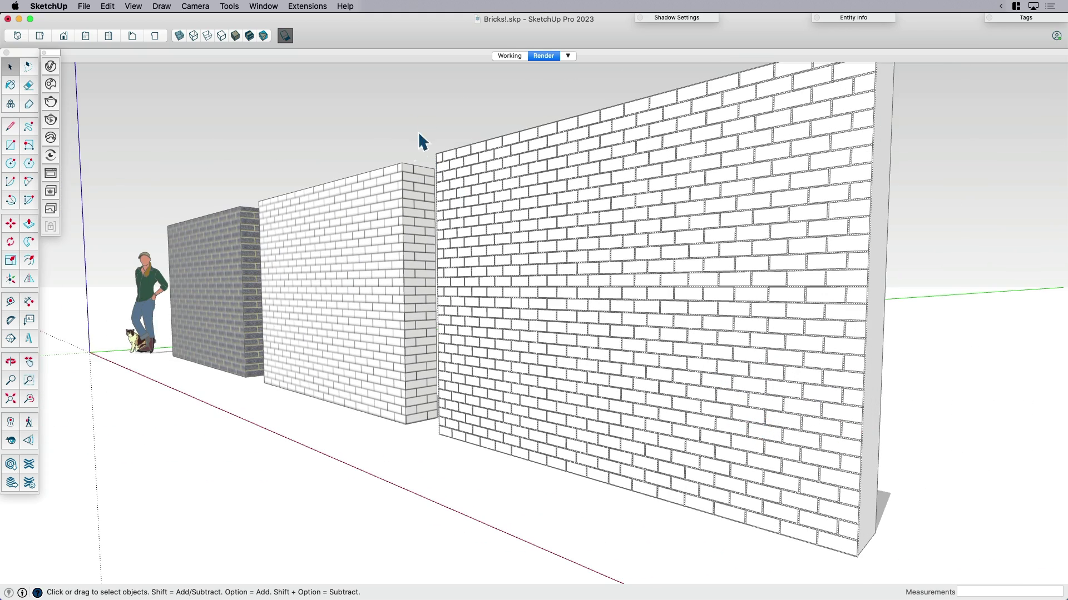
pyautogui.click(223, 37)
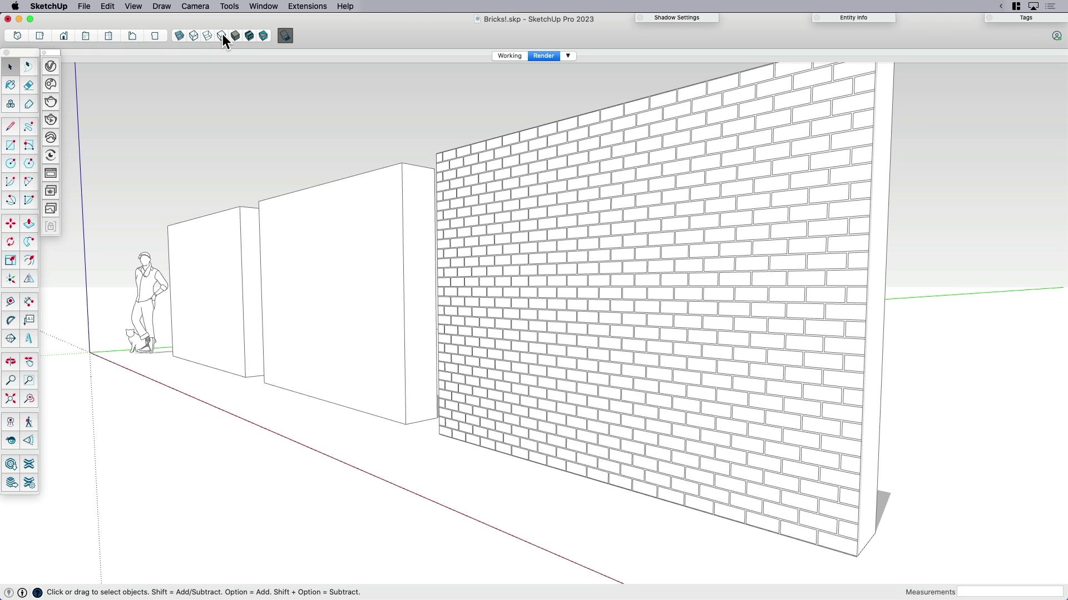
pyautogui.scroll(8, 636, 262)
pyautogui.scroll(4, 675, 236)
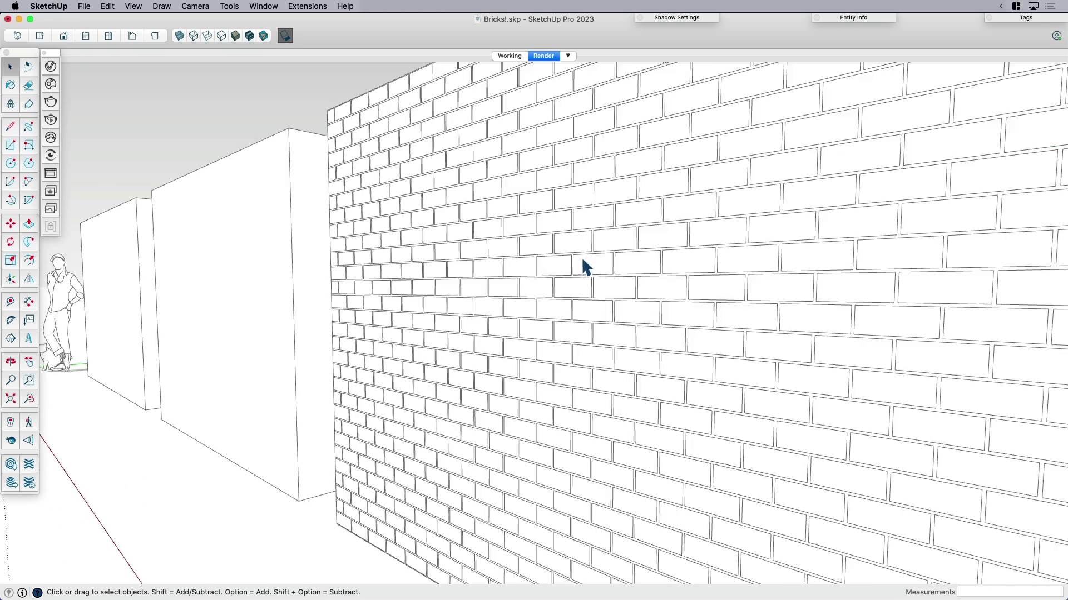
pyautogui.scroll(-8, 536, 274)
# - Select a brick row, orbit and zoom to inspect the wall's right edge, then deselect
pyautogui.click(563, 262)
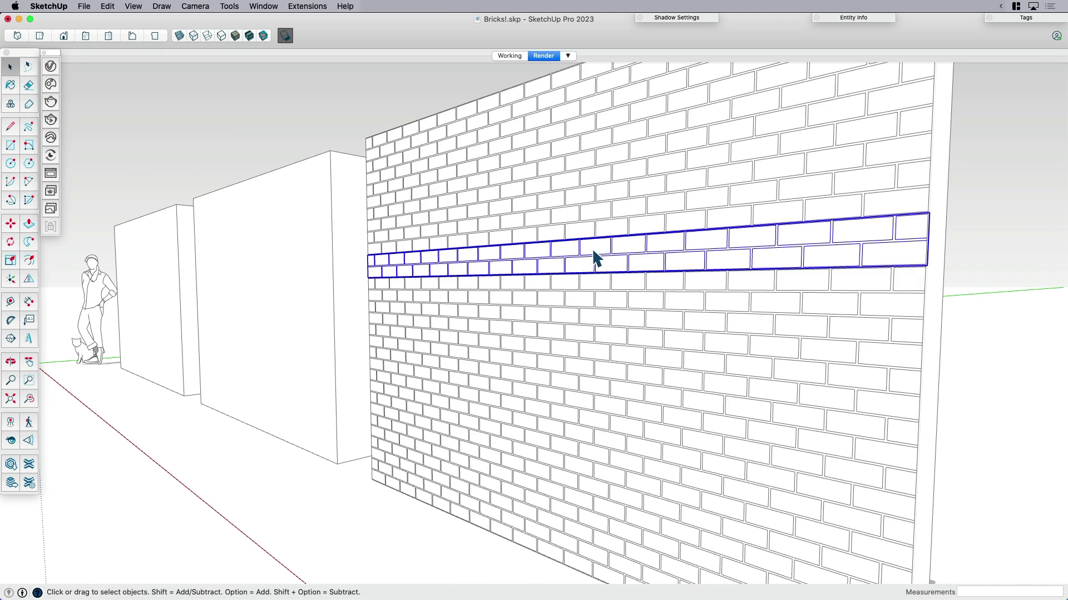
pyautogui.moveTo(593, 248); pyautogui.dragTo(530, 218, button='middle')
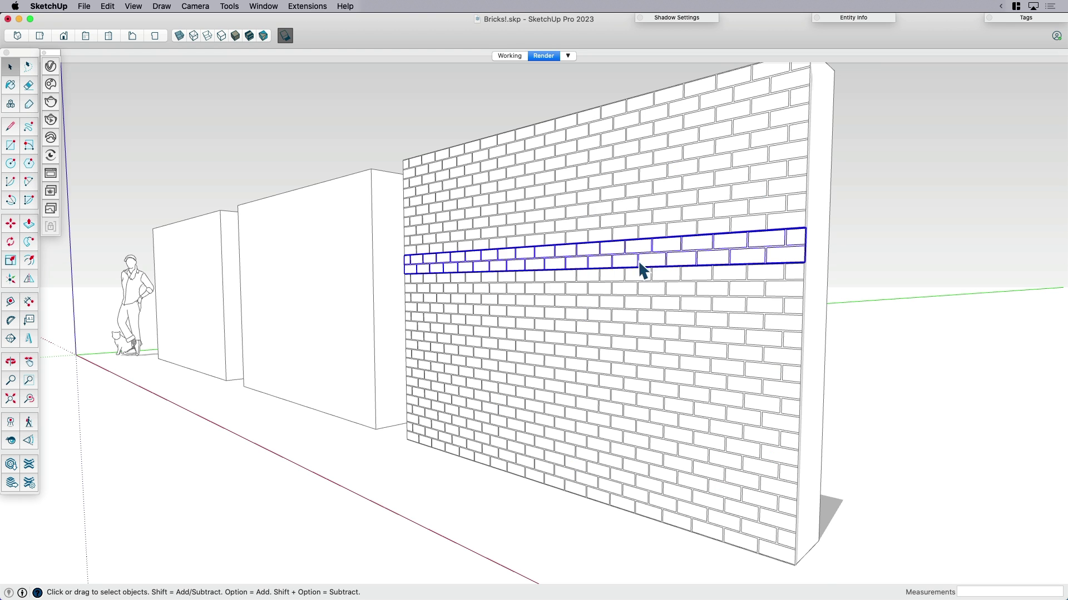
pyautogui.scroll(6, 688, 255)
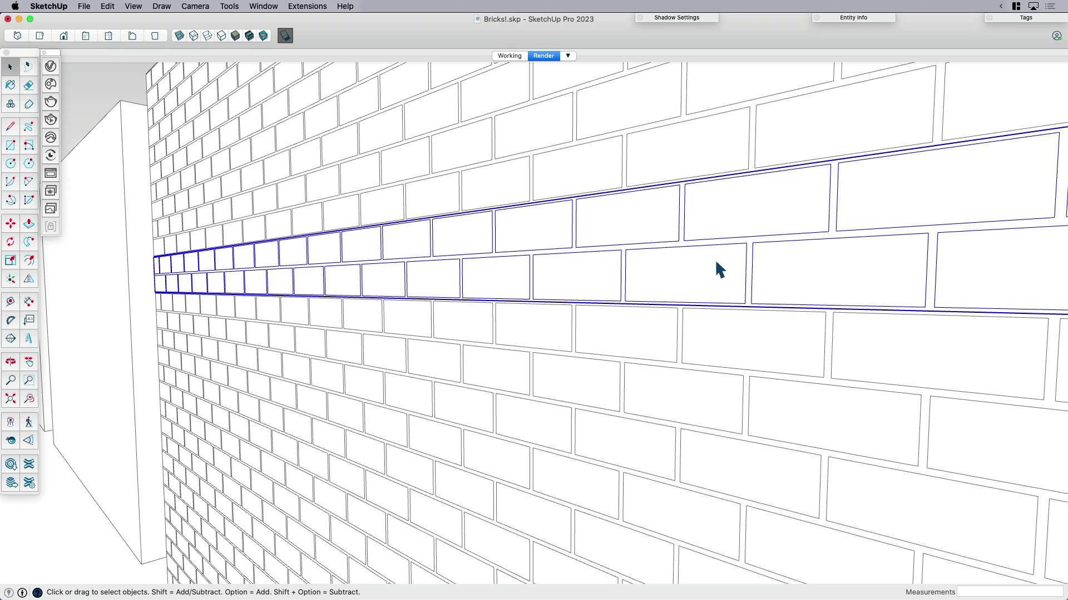
pyautogui.scroll(-10, 638, 280)
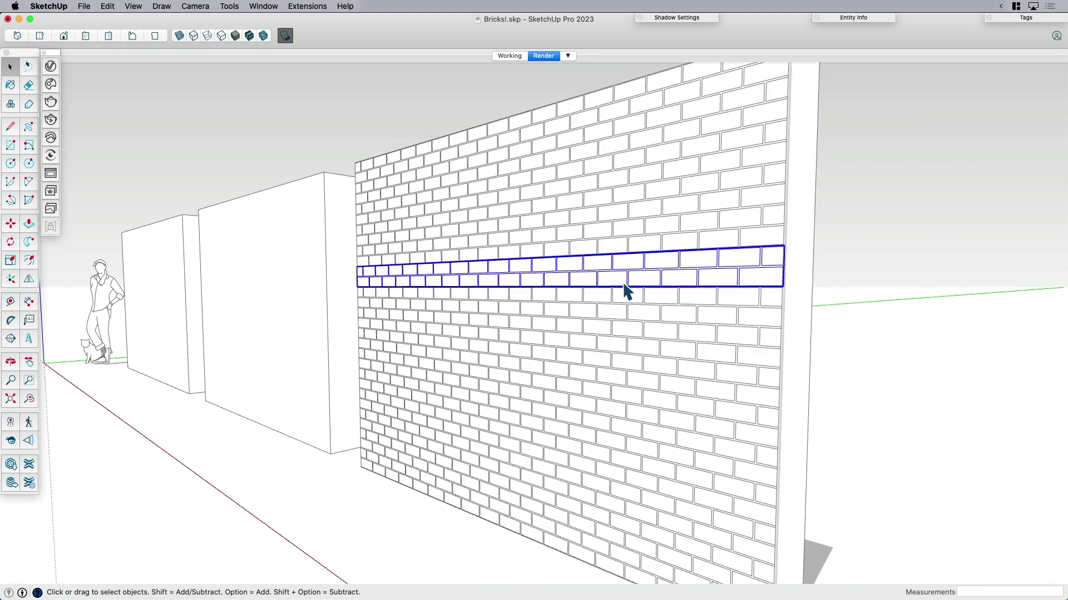
pyautogui.keyDown('shift'); pyautogui.moveTo(622, 283); pyautogui.dragTo(600, 319, button='middle'); pyautogui.keyUp('shift')
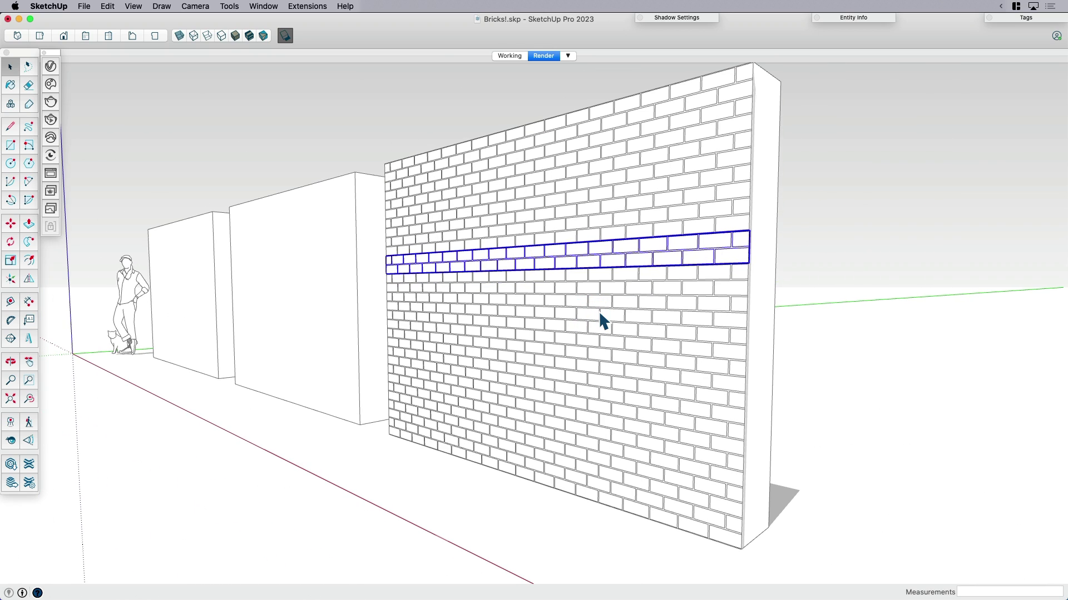
pyautogui.click(371, 126)
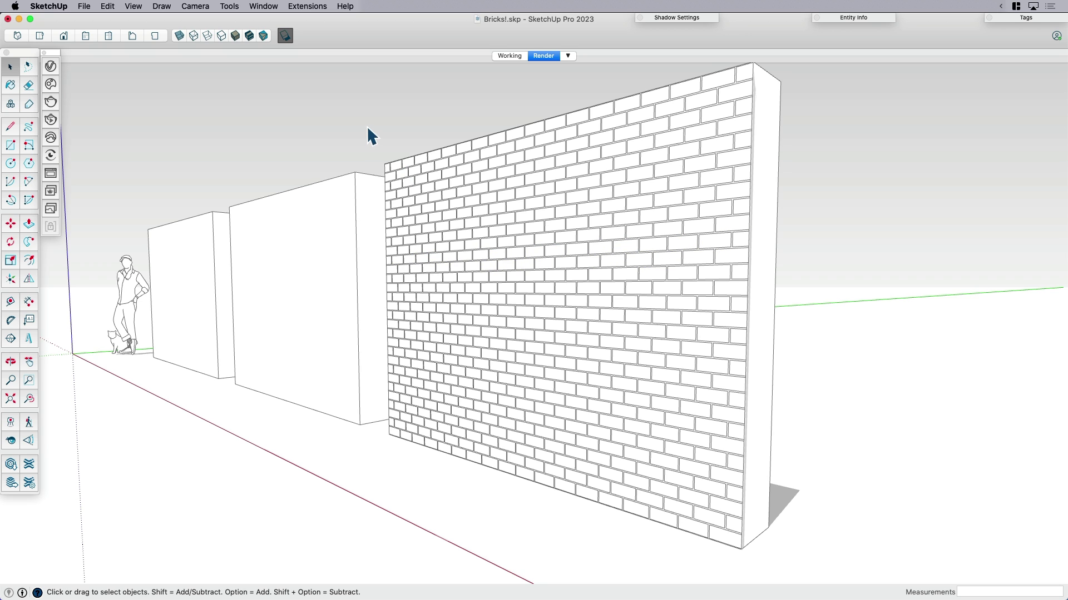
# - Run an interactive V-Ray render from the Render scene view, panning along the walls as it updates
pyautogui.click(52, 120)
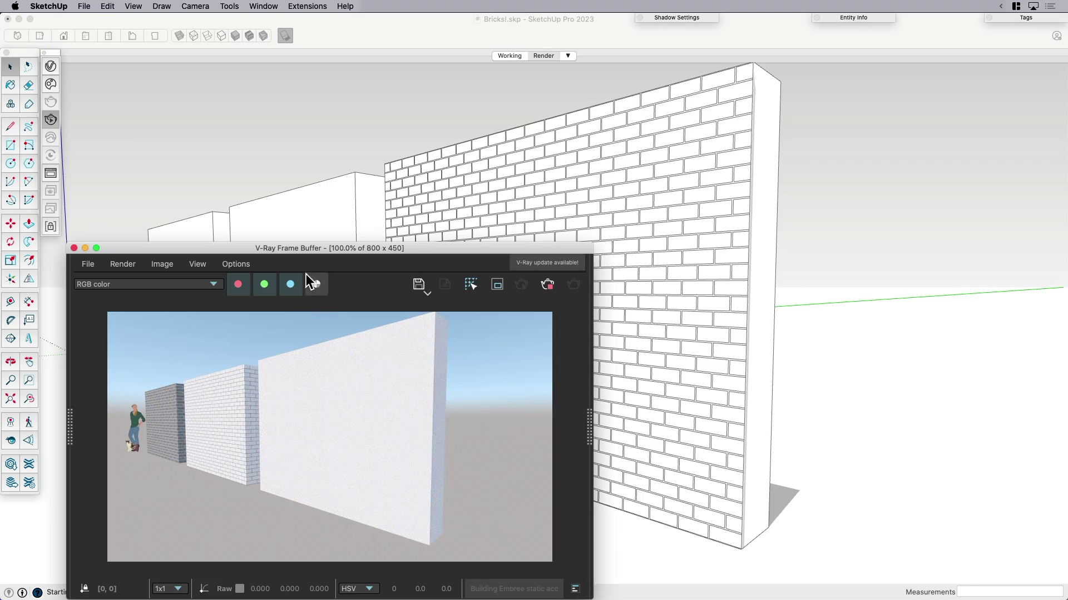
pyautogui.press('pagedown')
pyautogui.press('h')
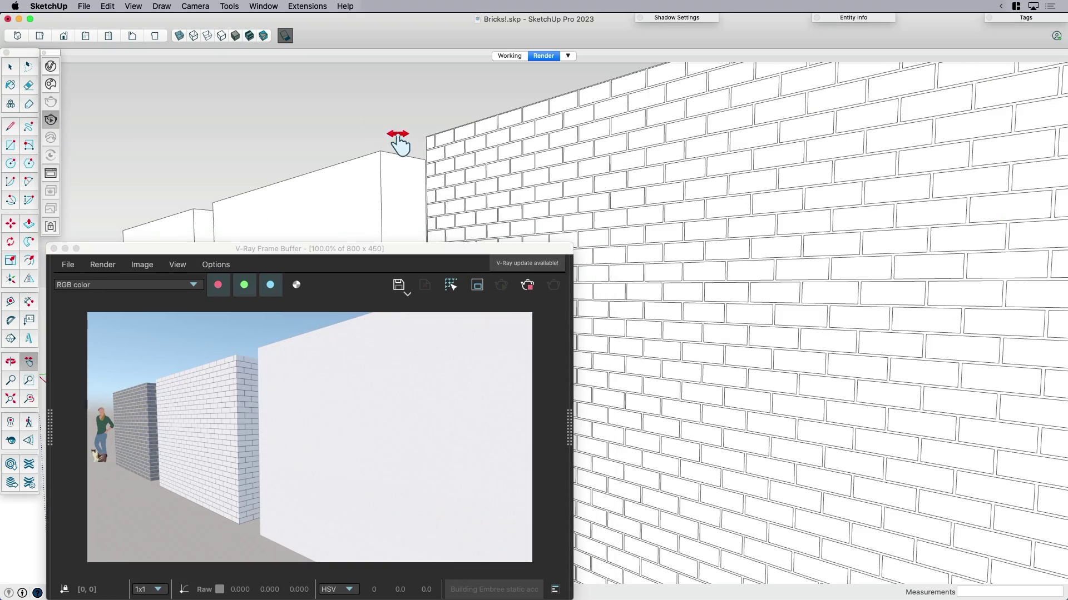
pyautogui.moveTo(398, 143); pyautogui.dragTo(719, 155)
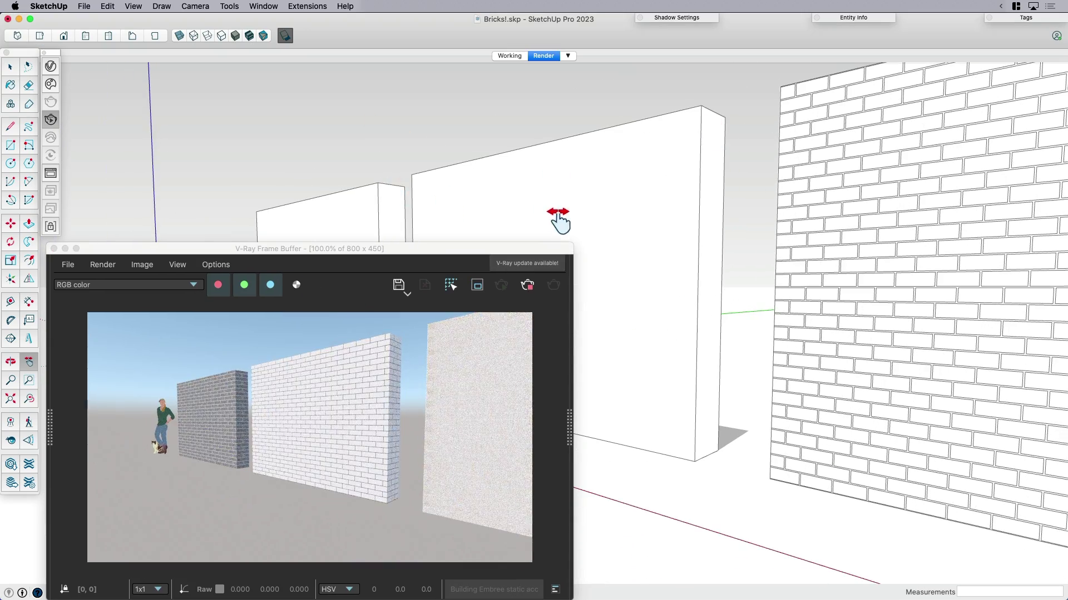
pyautogui.scroll(2, 627, 221)
pyautogui.scroll(1, 667, 149)
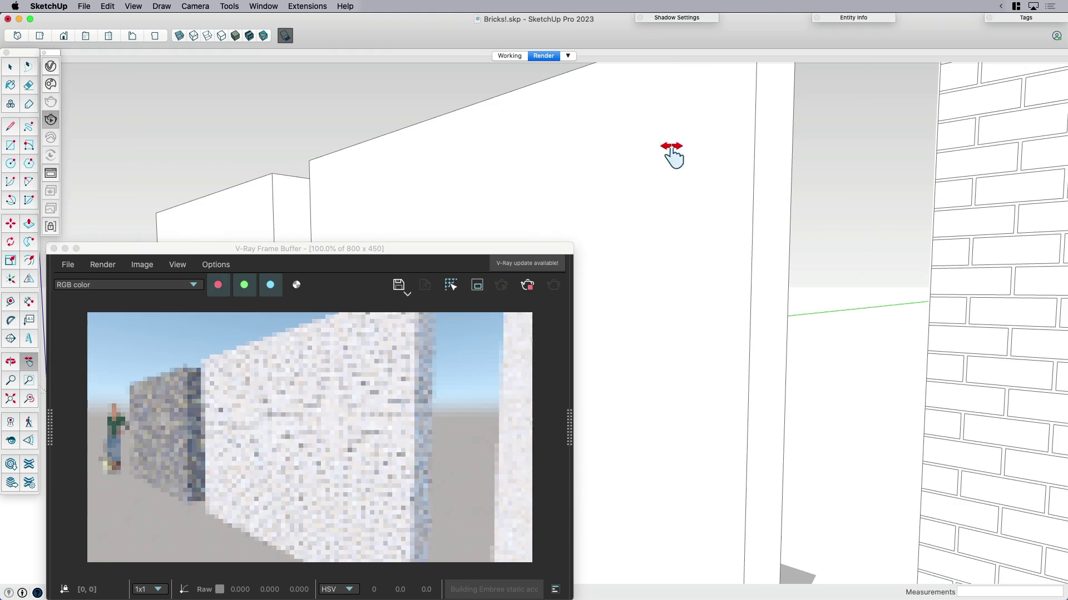
pyautogui.scroll(-2, 651, 167)
pyautogui.scroll(-2, 654, 167)
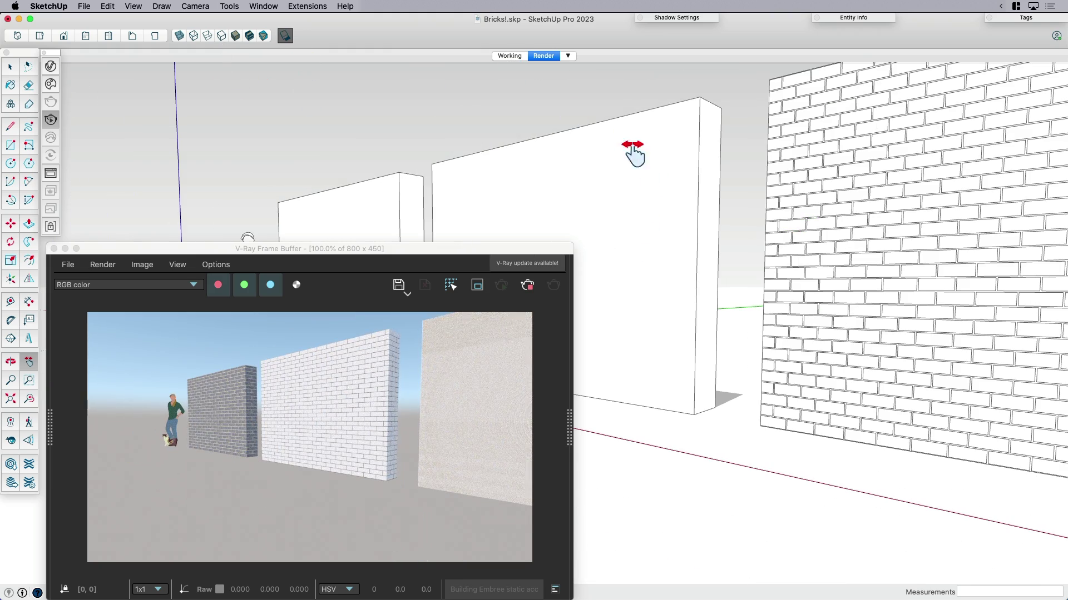
pyautogui.moveTo(682, 201)
pyautogui.mouseDown()
pyautogui.moveTo(508, 231)
pyautogui.moveTo(684, 253)
pyautogui.mouseUp()
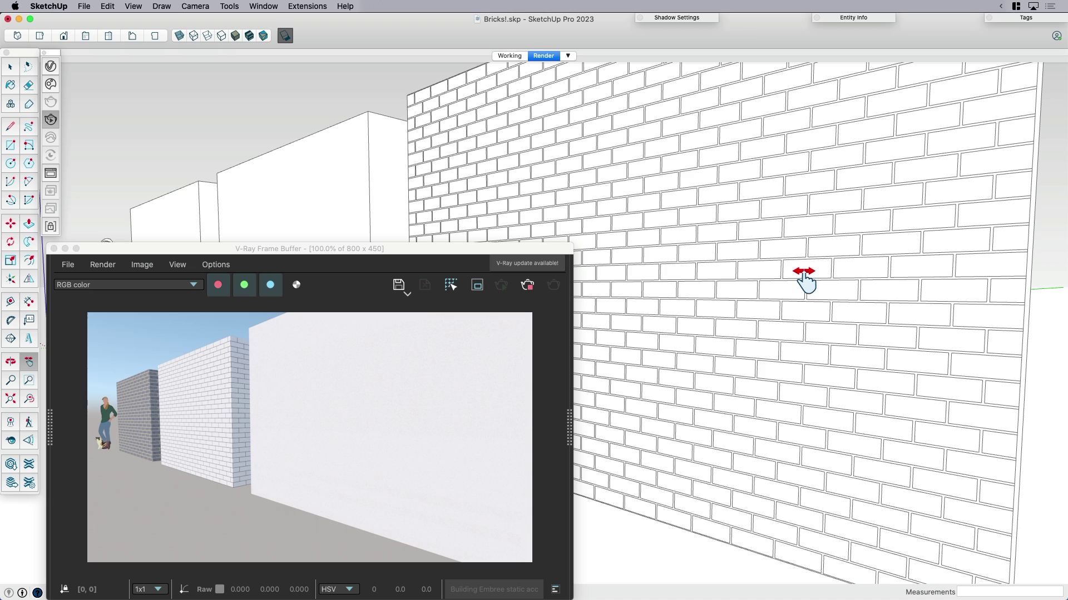
# - Stop the interactive render, close the Frame Buffer, and select a brick row
pyautogui.click(527, 285)
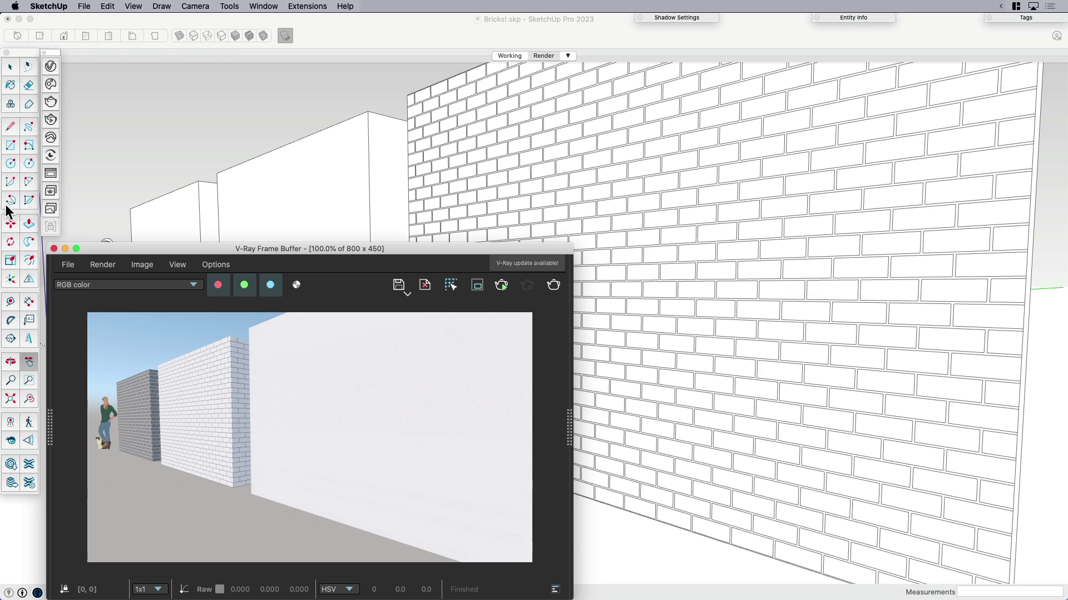
pyautogui.click(54, 249)
pyautogui.press('space')
pyautogui.click(649, 333)
pyautogui.scroll(3, 626, 327)
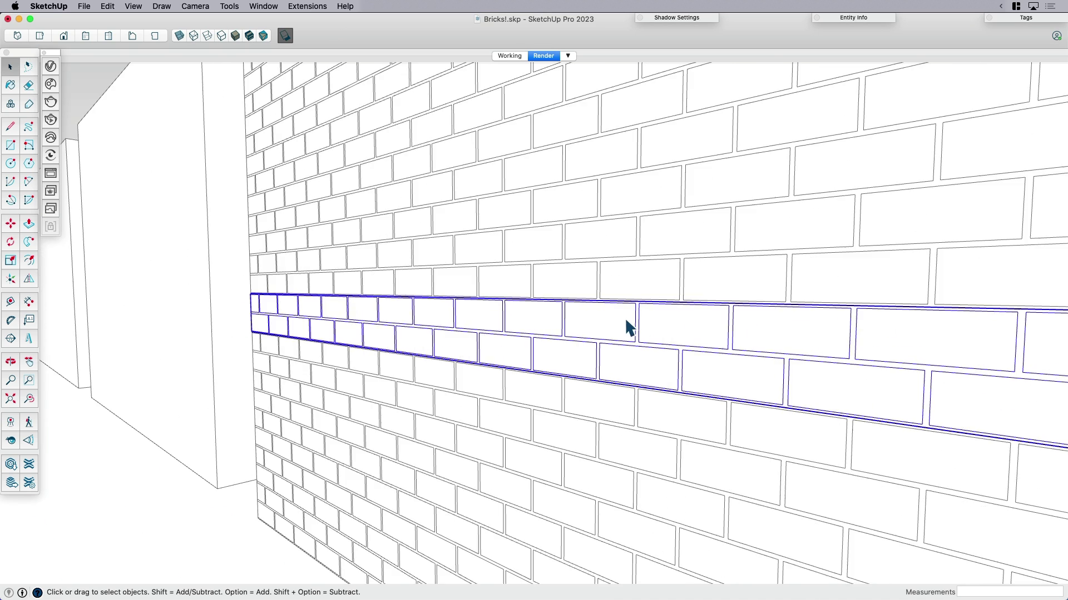
pyautogui.scroll(-2, 623, 318)
# - Inside a single brick, push/pull its front face out 7/16", then exit the brick
pyautogui.doubleClick(595, 320)
pyautogui.doubleClick(578, 322)
pyautogui.click(578, 322)
pyautogui.press('p')
pyautogui.click(578, 341)
pyautogui.click(573, 336)
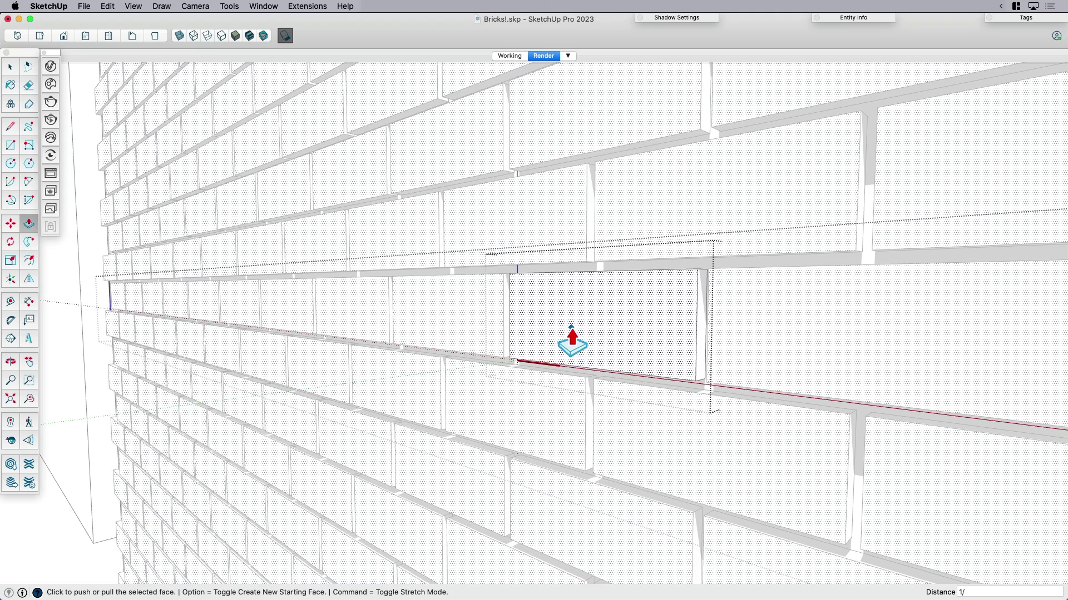
pyautogui.press('space')
pyautogui.scroll(-6, 555, 353)
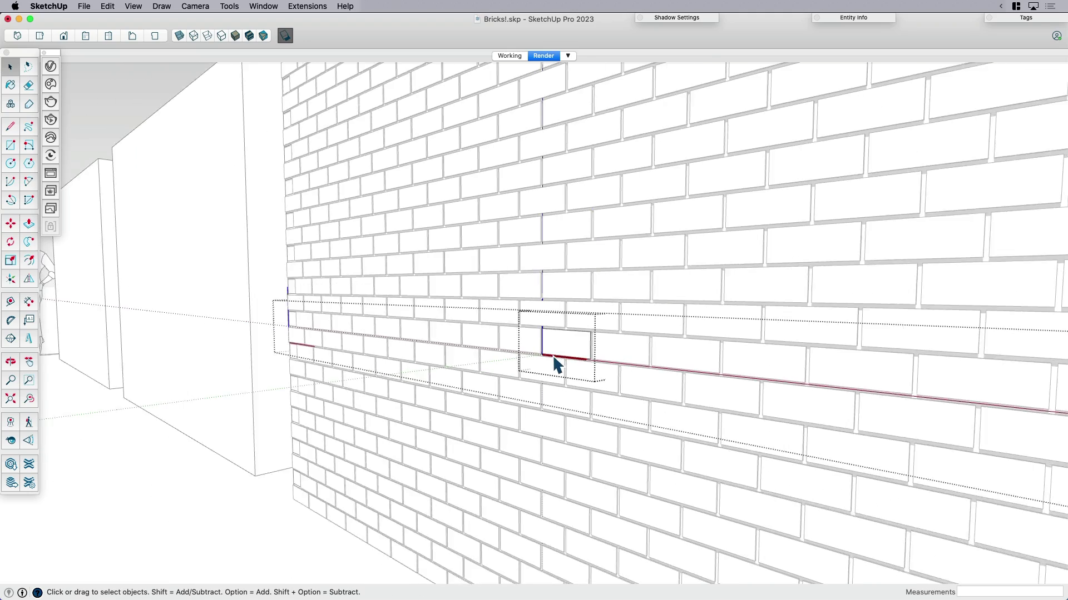
pyautogui.press('Escape')
pyautogui.press('Escape')
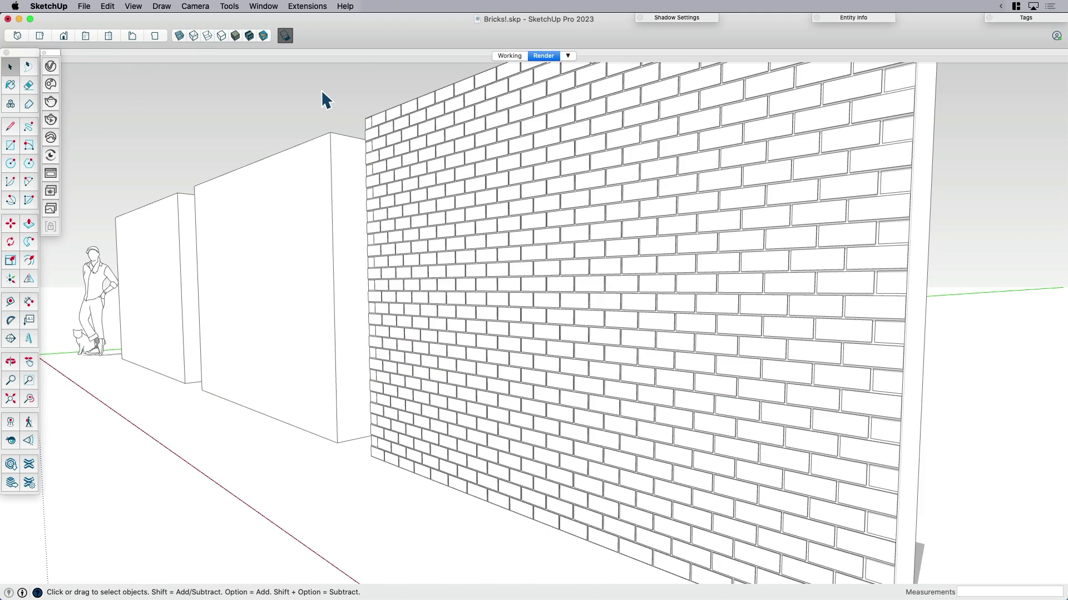
# - Exit the brick row's editing context and turn off edge display
pyautogui.click(135, 8)
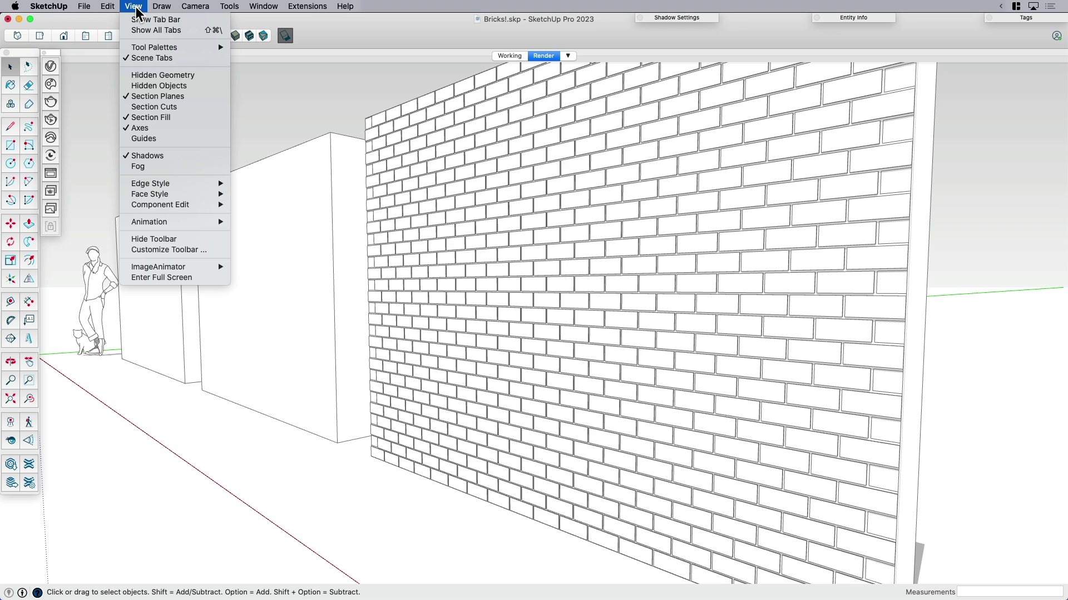
pyautogui.moveTo(186, 186)
pyautogui.click(291, 185)
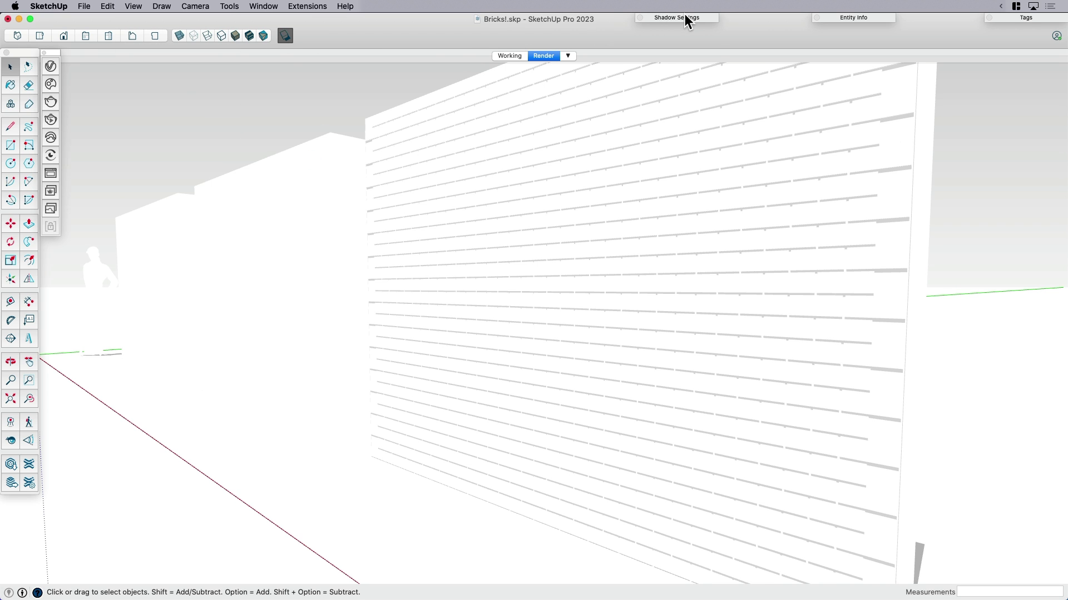
# - Set the shadow time to 09:15 AM and start an interactive V-Ray render
pyautogui.click(685, 15)
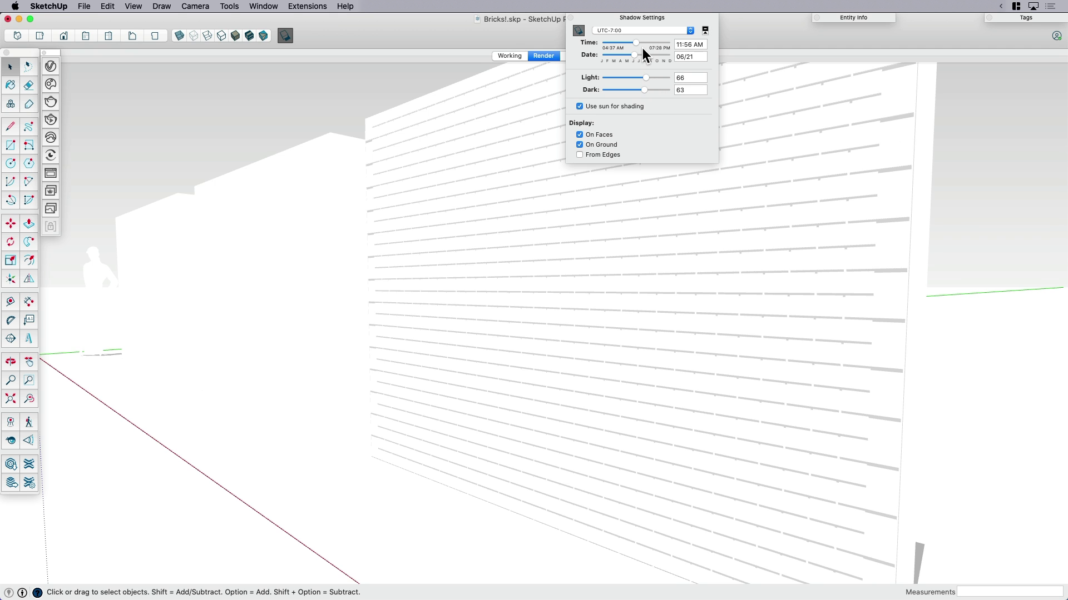
pyautogui.moveTo(640, 44)
pyautogui.mouseDown()
pyautogui.moveTo(654, 46)
pyautogui.moveTo(627, 41)
pyautogui.mouseUp()
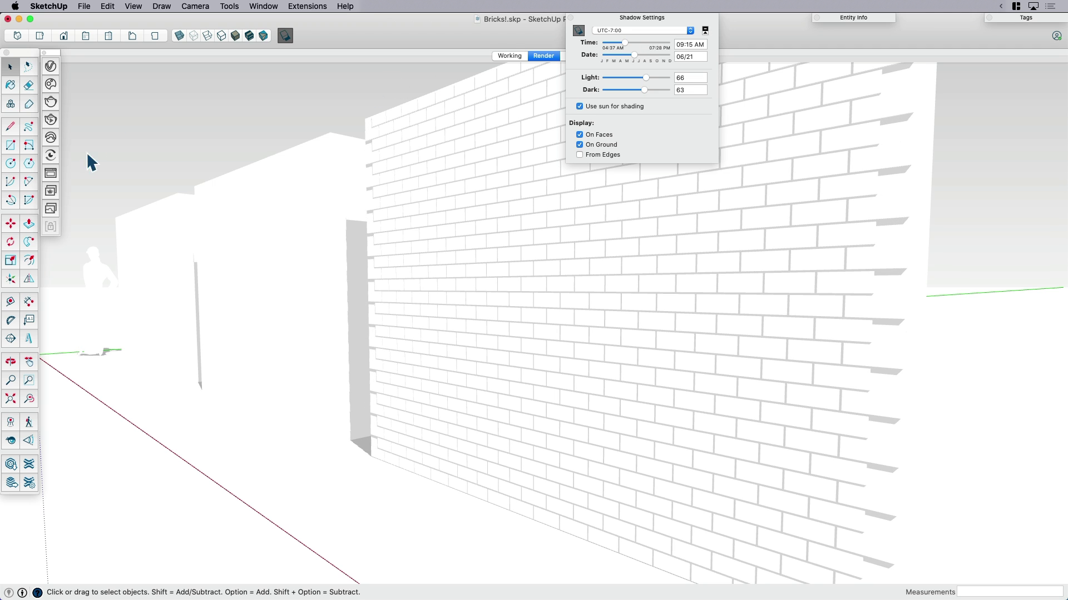
pyautogui.click(51, 120)
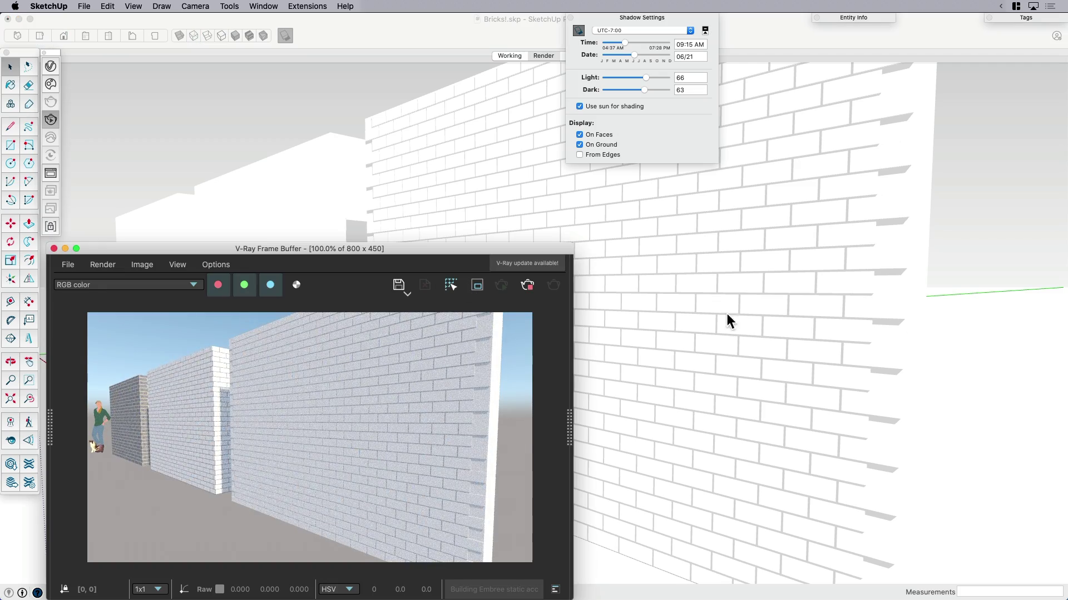
# - Move the sun time to 01:24 PM and zoom out to review the updated render
pyautogui.scroll(10, 688, 333)
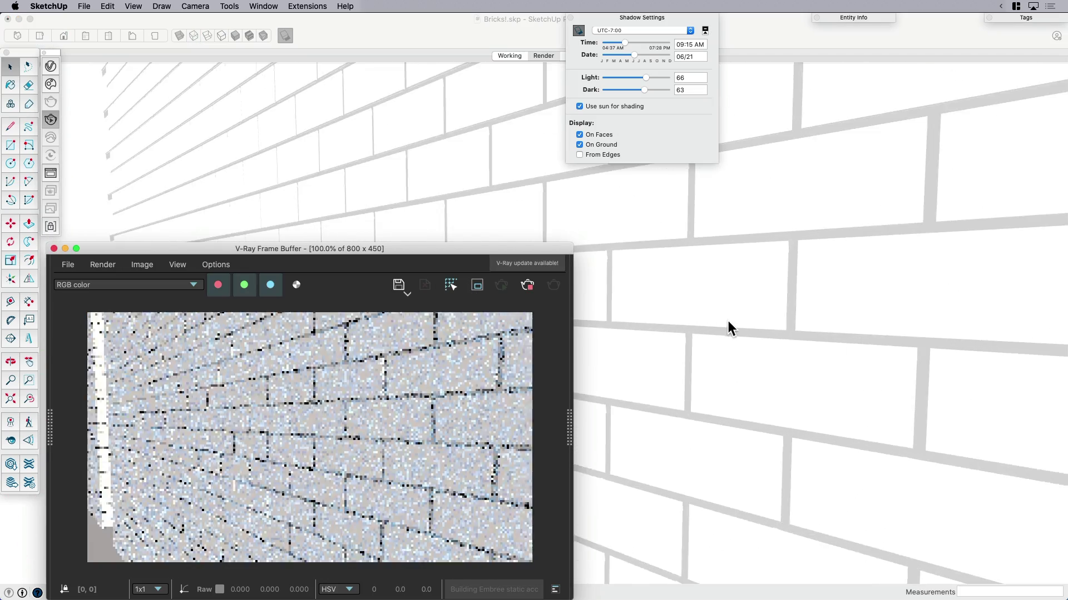
pyautogui.scroll(-10, 750, 327)
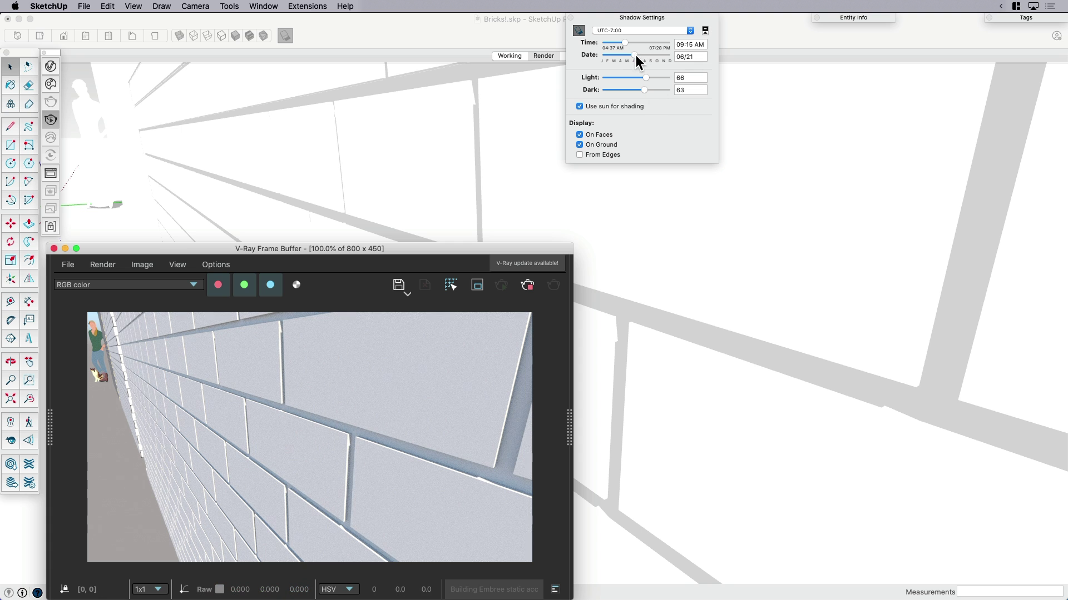
pyautogui.moveTo(628, 44); pyautogui.dragTo(641, 42)
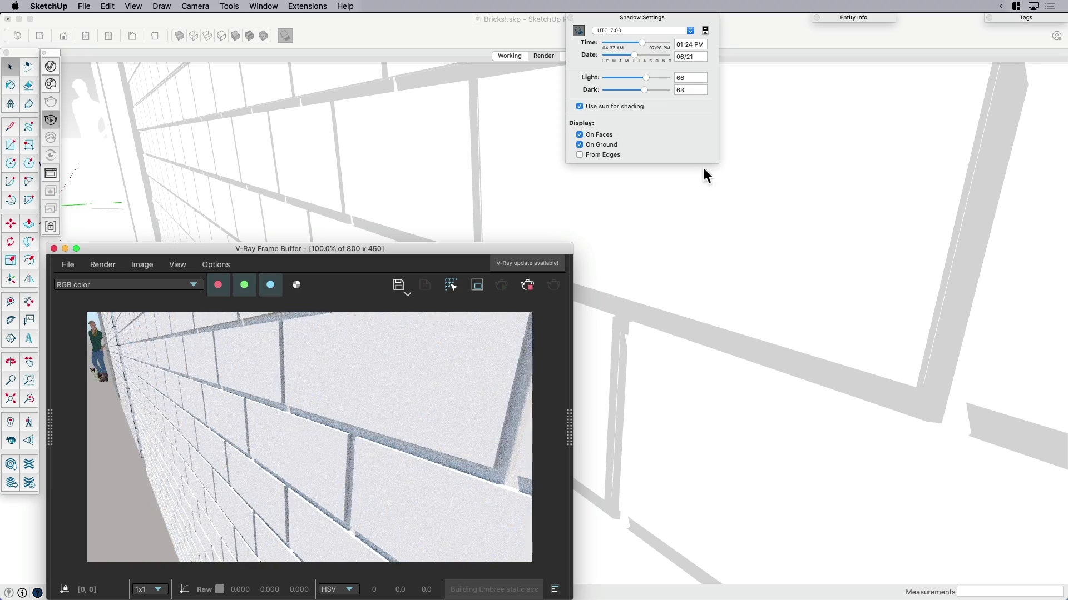
pyautogui.scroll(-10, 782, 343)
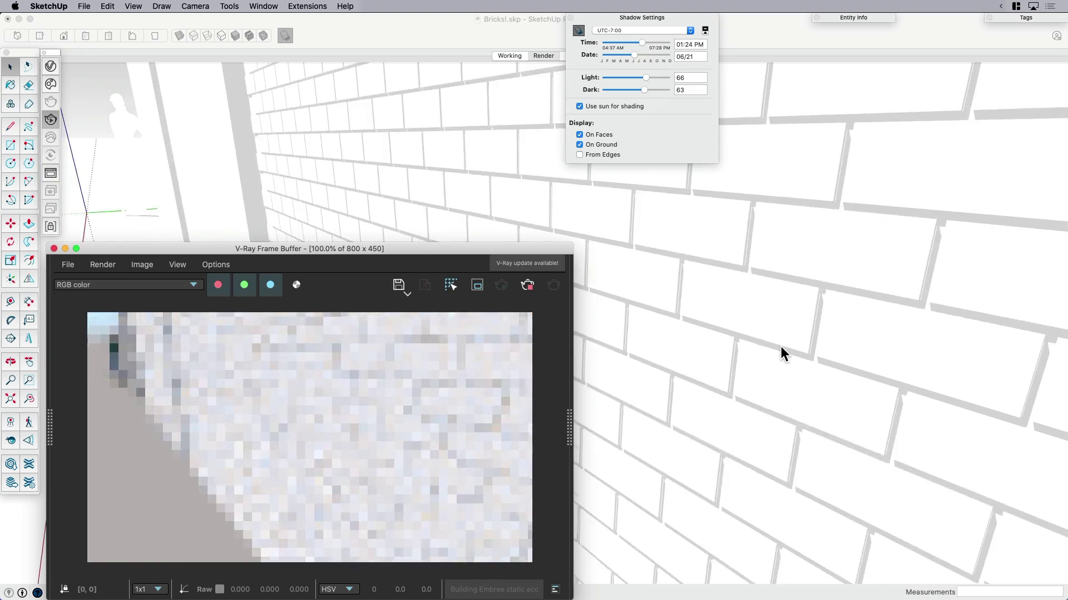
pyautogui.scroll(-2, 732, 351)
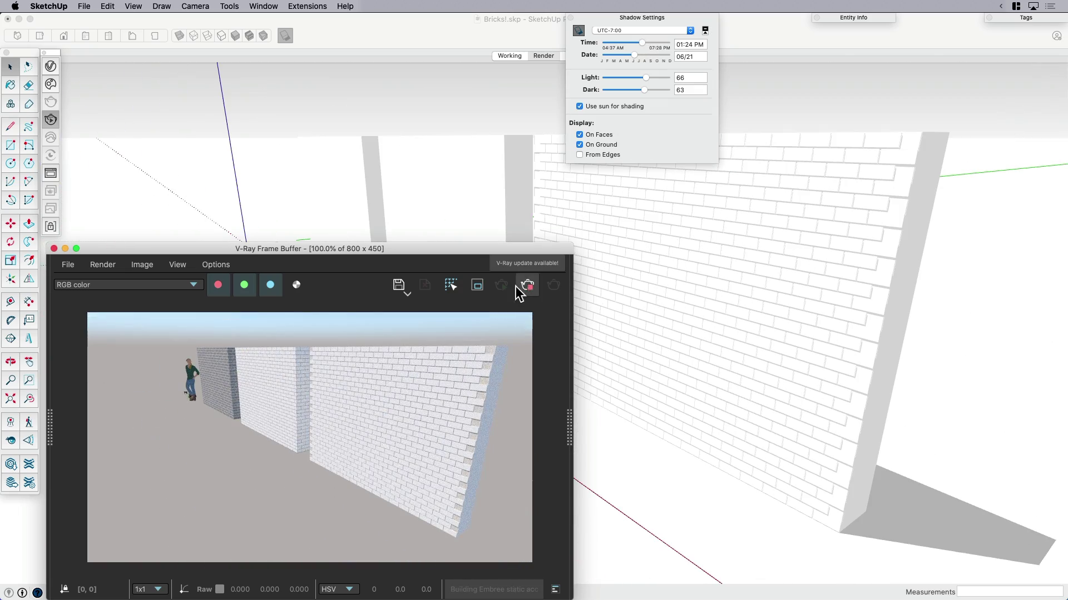
# - Close the V-Ray frame buffer, collapse Shadow Settings, and turn edges back on
pyautogui.click(54, 249)
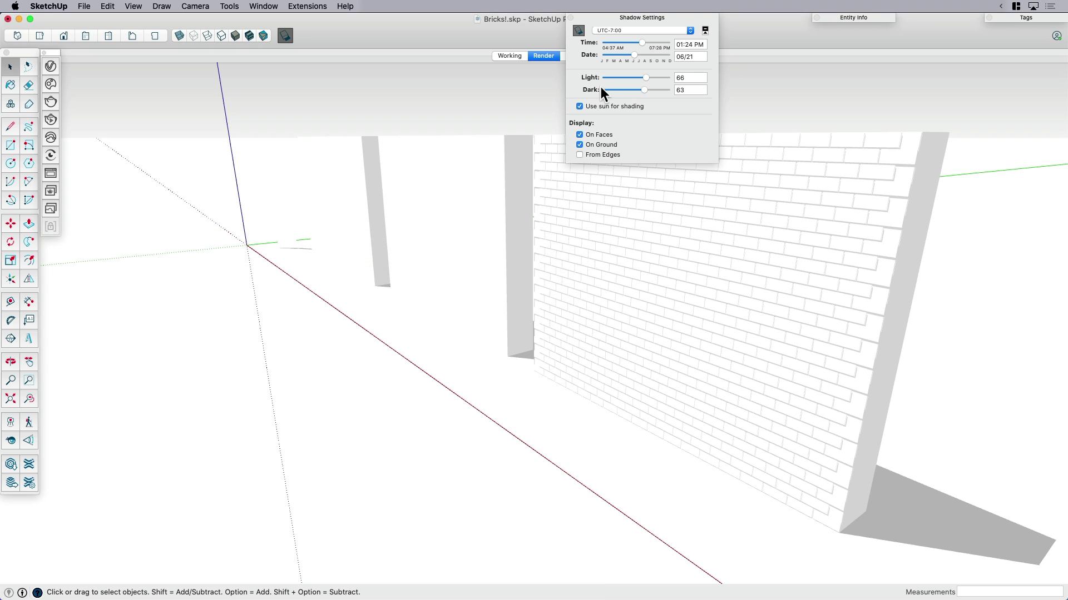
pyautogui.click(666, 16)
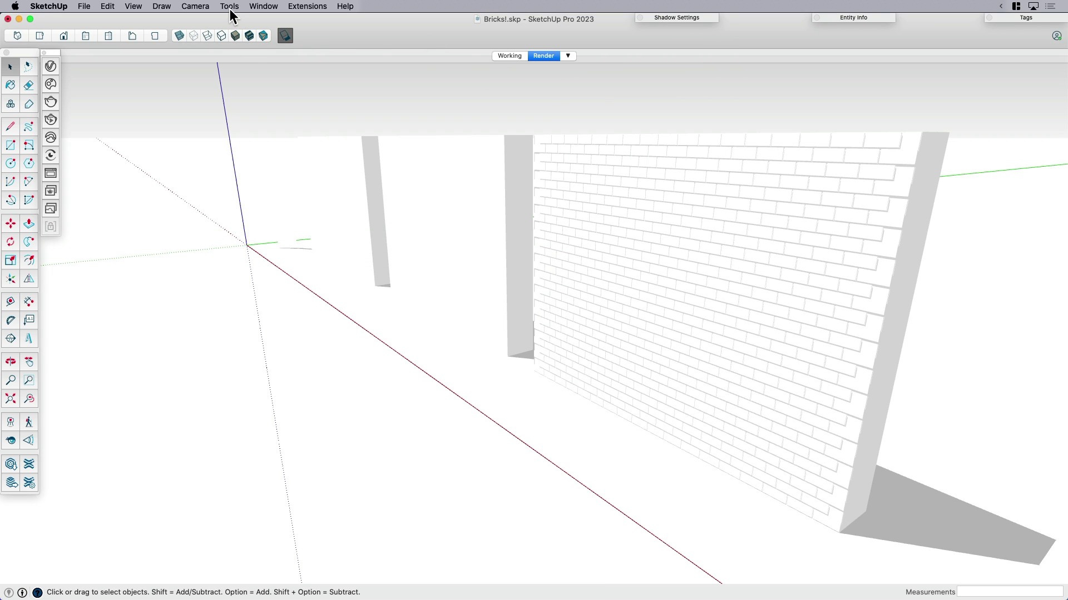
pyautogui.click(139, 6)
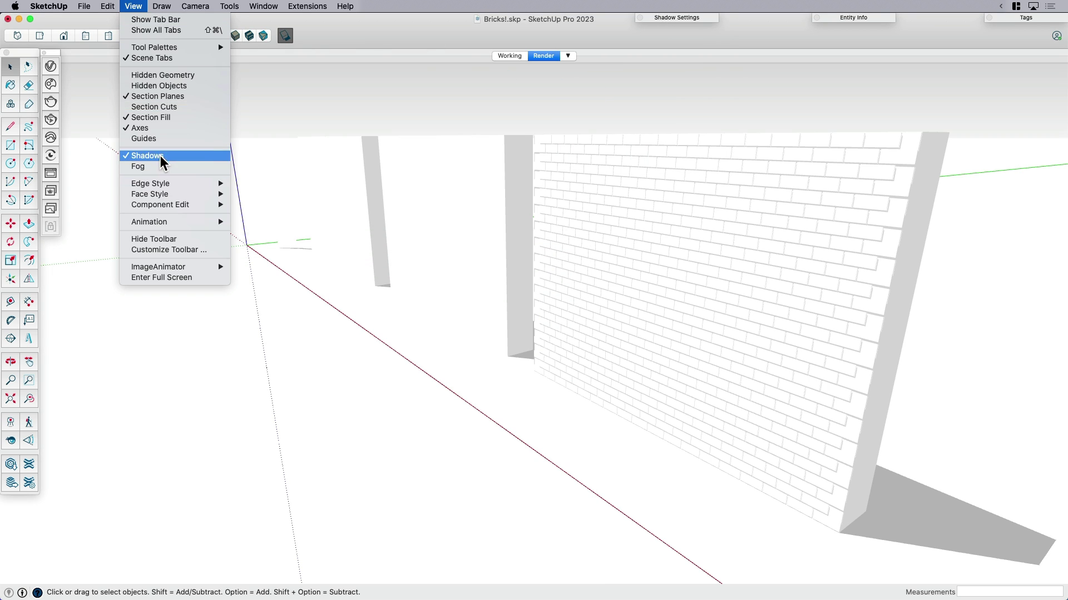
pyautogui.moveTo(167, 184)
pyautogui.click(251, 184)
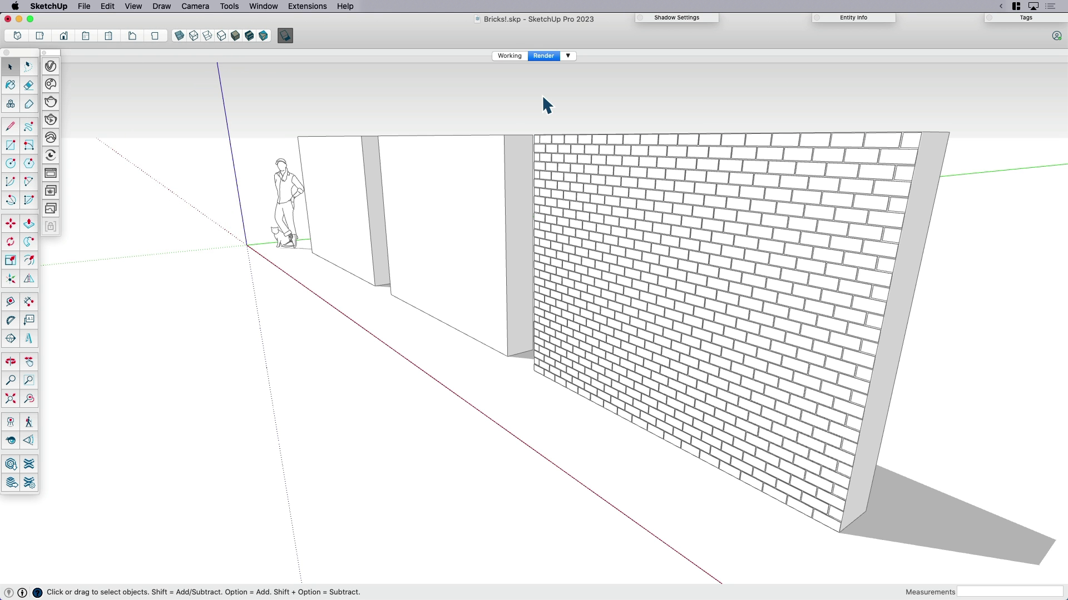
# - Select every instance of the brick row component, copy them, then clear the selection
pyautogui.press('h')
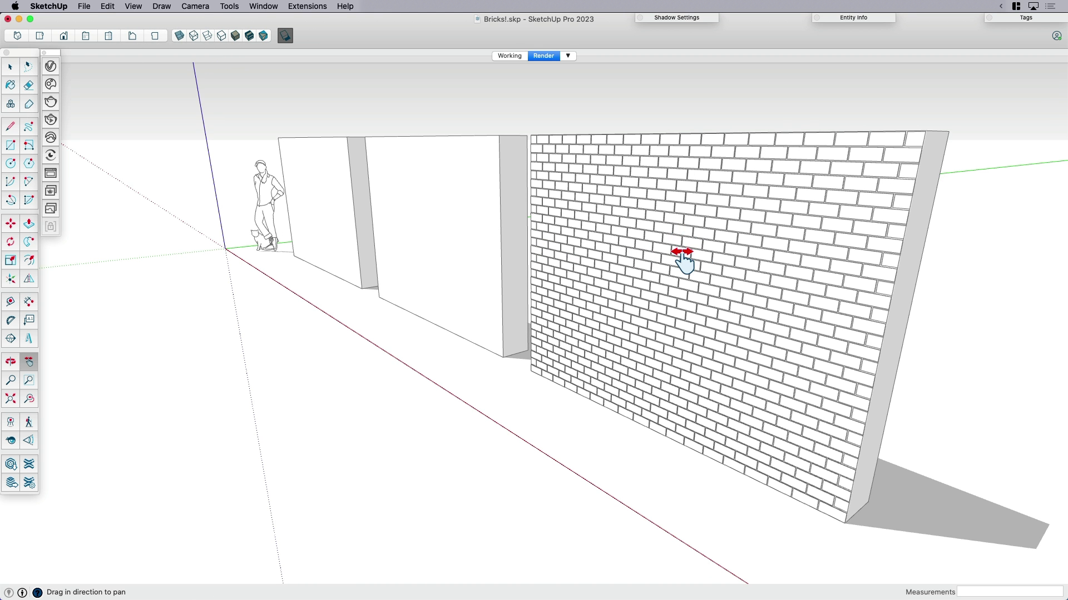
pyautogui.moveTo(703, 278); pyautogui.dragTo(776, 234, button='middle')
pyautogui.press('space')
pyautogui.click(723, 300)
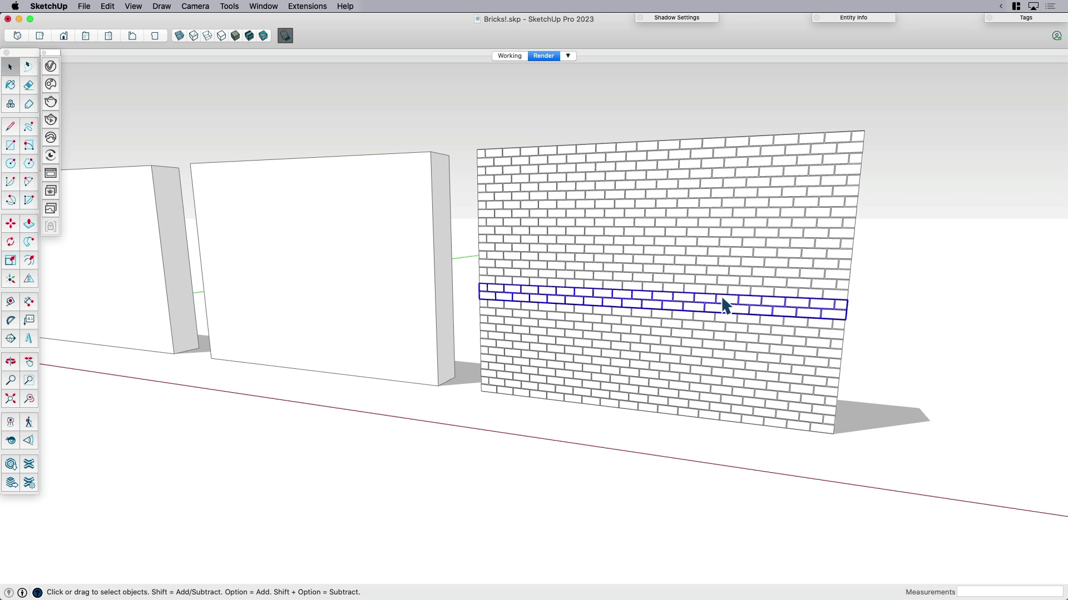
pyautogui.rightClick(653, 386)
pyautogui.moveTo(738, 314)
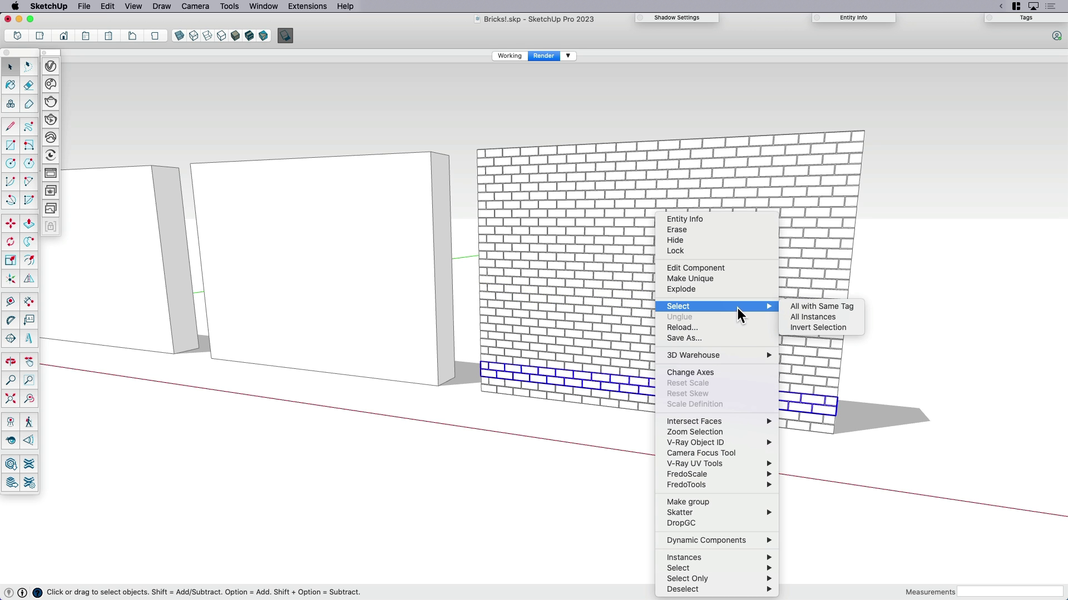
pyautogui.click(814, 315)
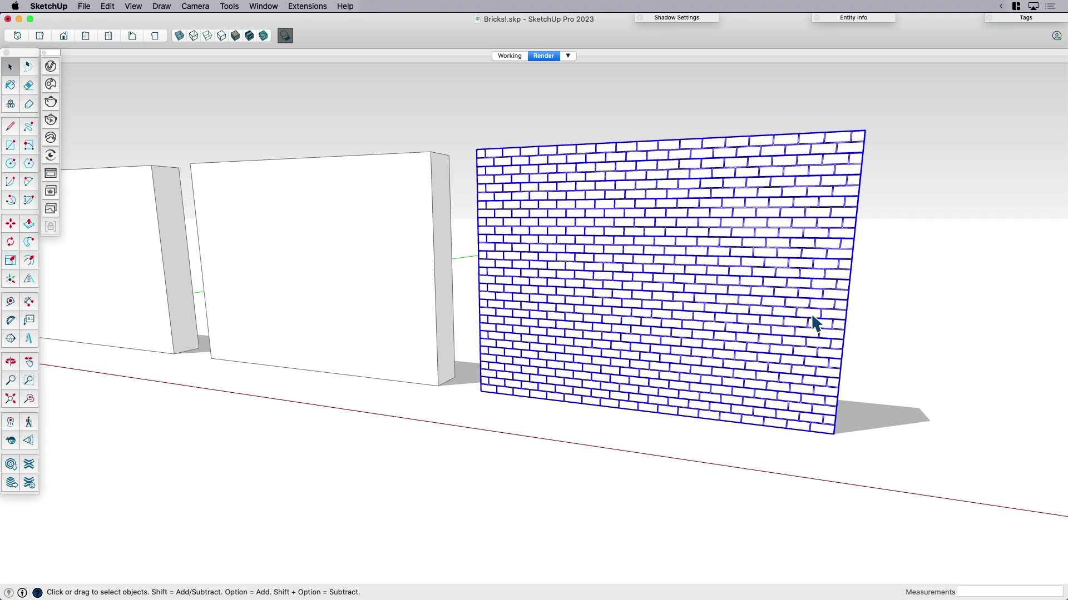
pyautogui.press('super+c')
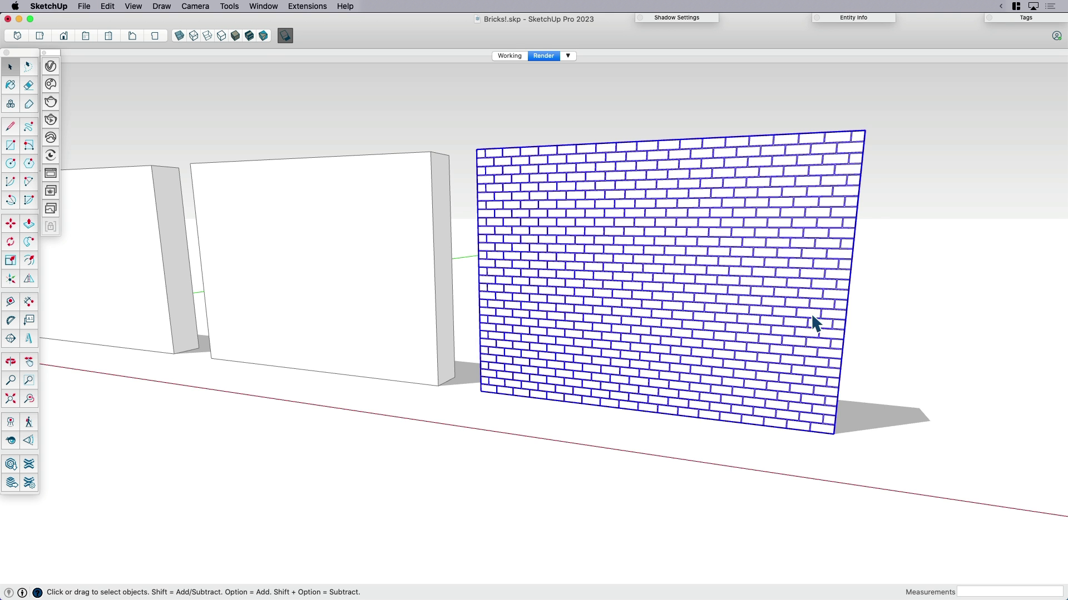
pyautogui.press('shift+super+a')
# - Switch to Shaded with Textures and start a Move copy of the modeled brick wall
pyautogui.click(248, 37)
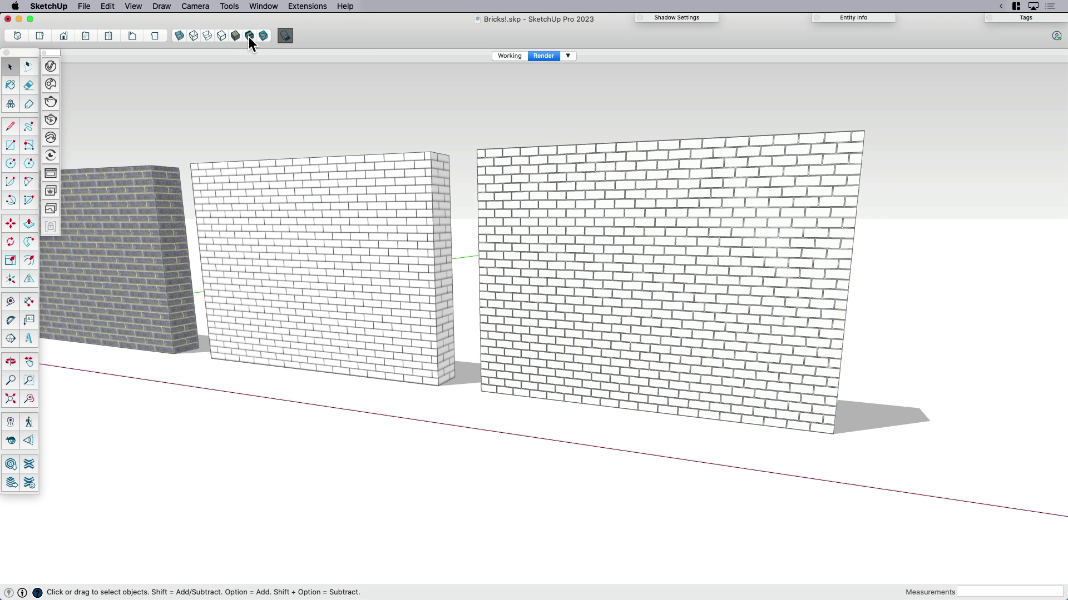
pyautogui.press('h')
pyautogui.moveTo(353, 295); pyautogui.dragTo(543, 348)
pyautogui.scroll(5, 601, 311)
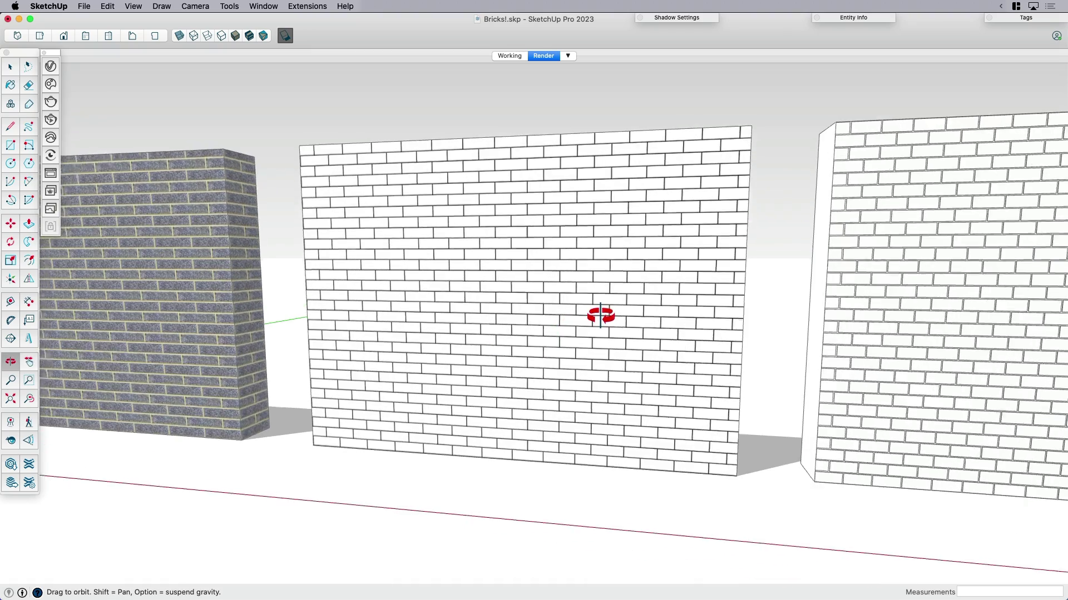
pyautogui.press('space')
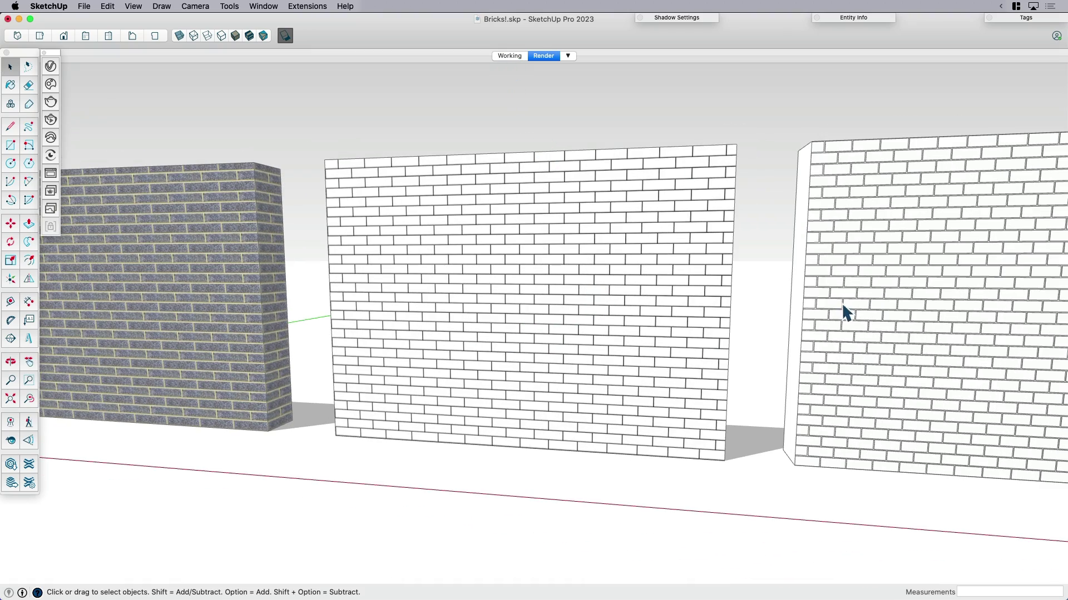
pyautogui.click(842, 303)
pyautogui.press('m')
pyautogui.press('alt')
pyautogui.click(787, 464)
pyautogui.scroll(3, 333, 428)
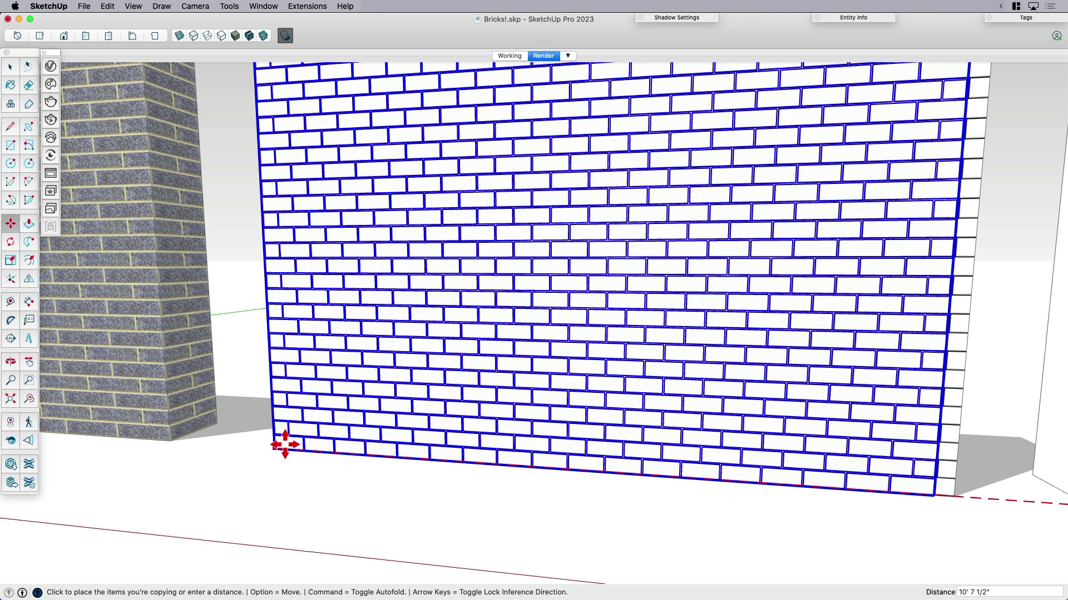
# - Drop the brick copy on the middle wall's corner, tag it S-Bricks, and show the Working scene
pyautogui.click(280, 443)
pyautogui.press('space')
pyautogui.click(855, 19)
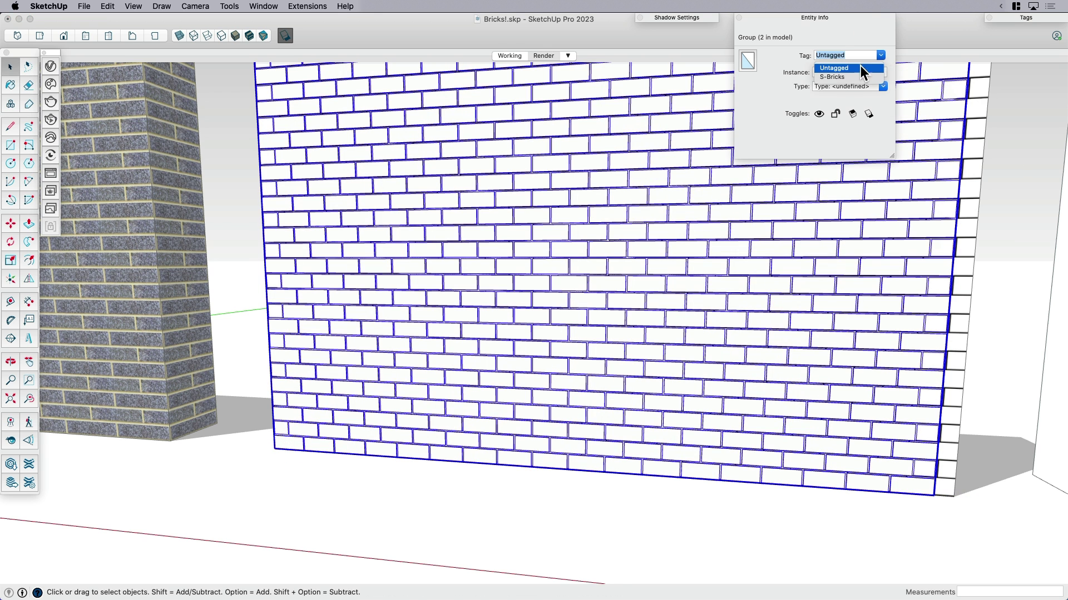
pyautogui.click(818, 18)
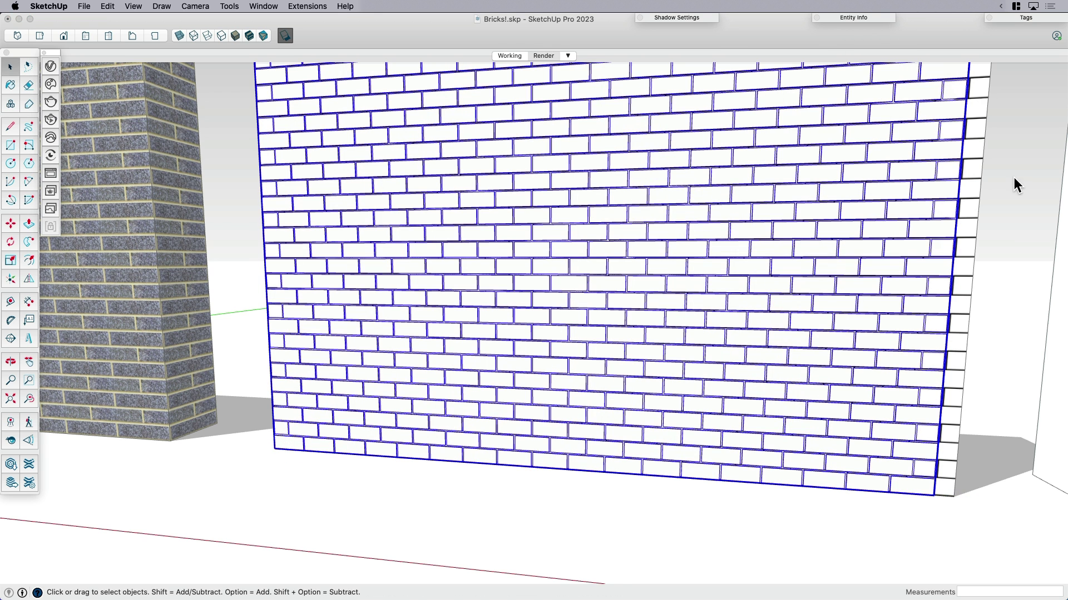
pyautogui.press('pagedown')
pyautogui.press('h')
pyautogui.press('space')
pyautogui.click(508, 56)
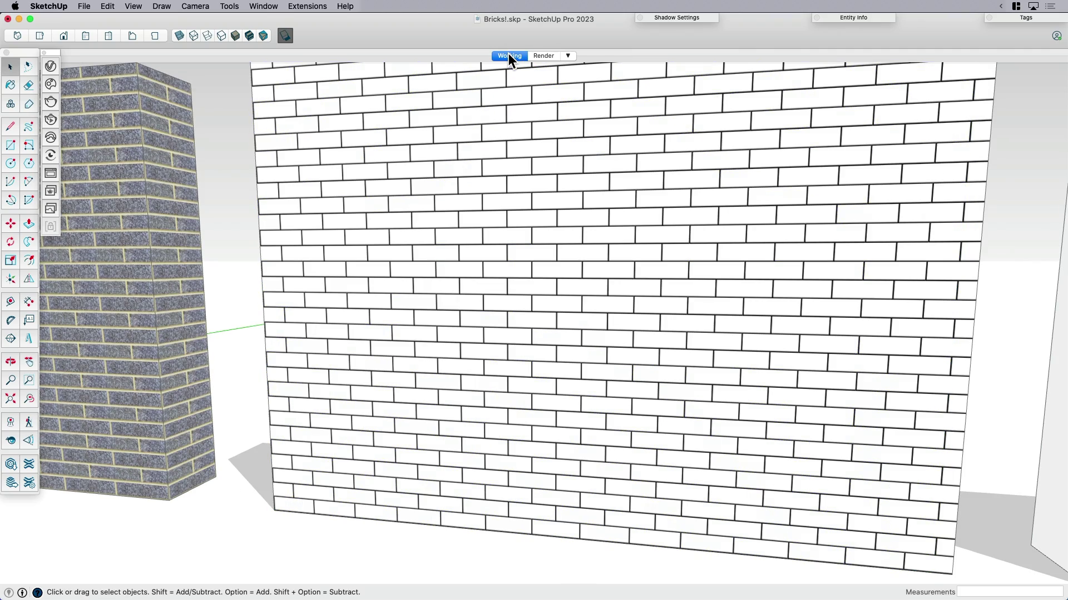
pyautogui.moveTo(508, 56); pyautogui.dragTo(548, 243, button='middle')
pyautogui.scroll(3, 582, 285)
pyautogui.moveTo(582, 285); pyautogui.dragTo(491, 262, button='middle')
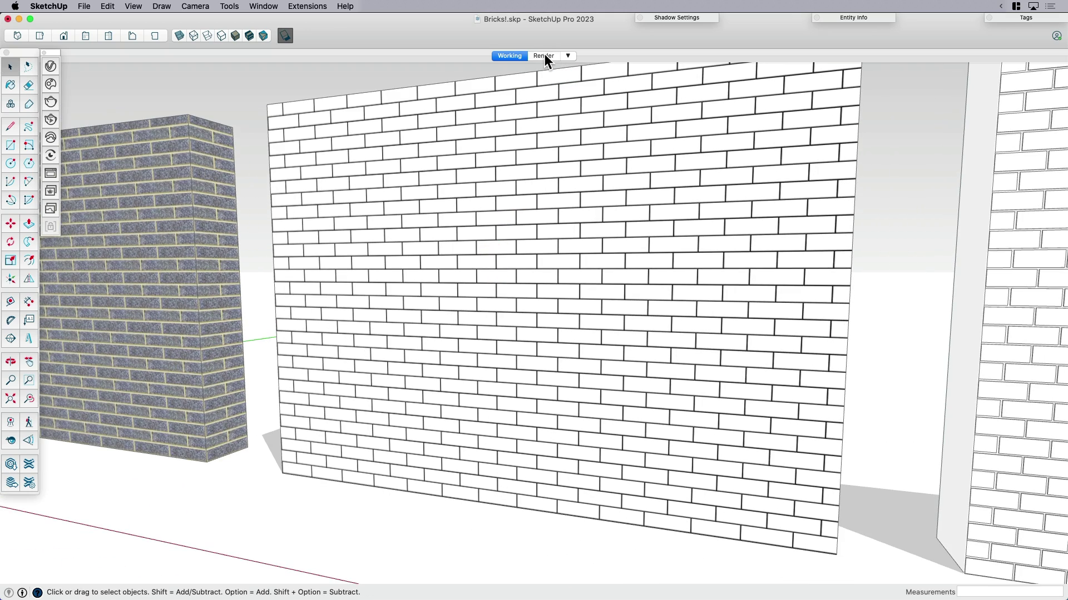
pyautogui.click(543, 56)
pyautogui.scroll(5, 639, 253)
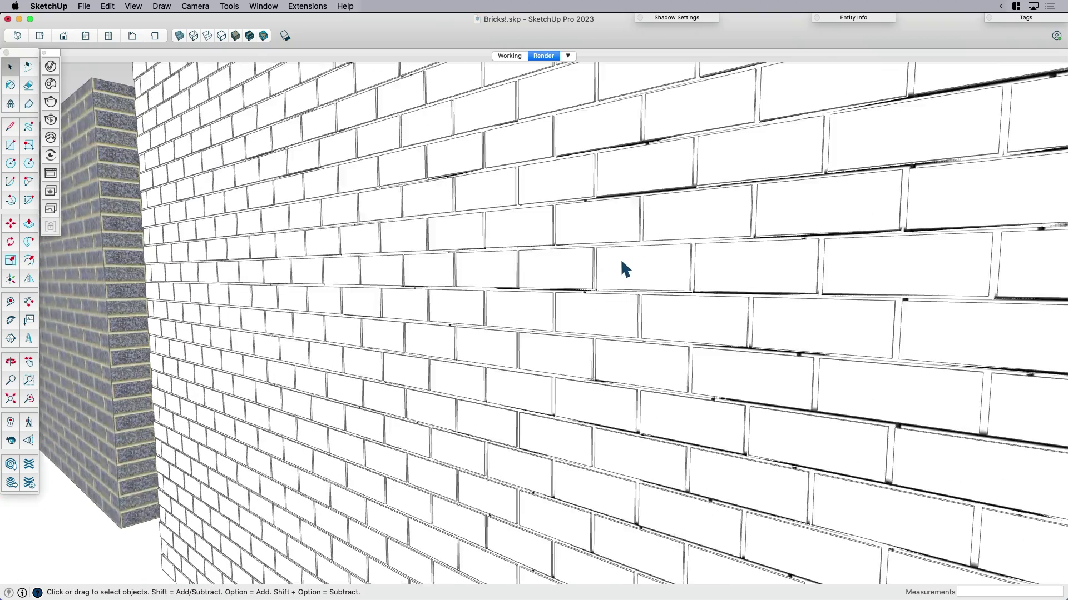
pyautogui.click(221, 35)
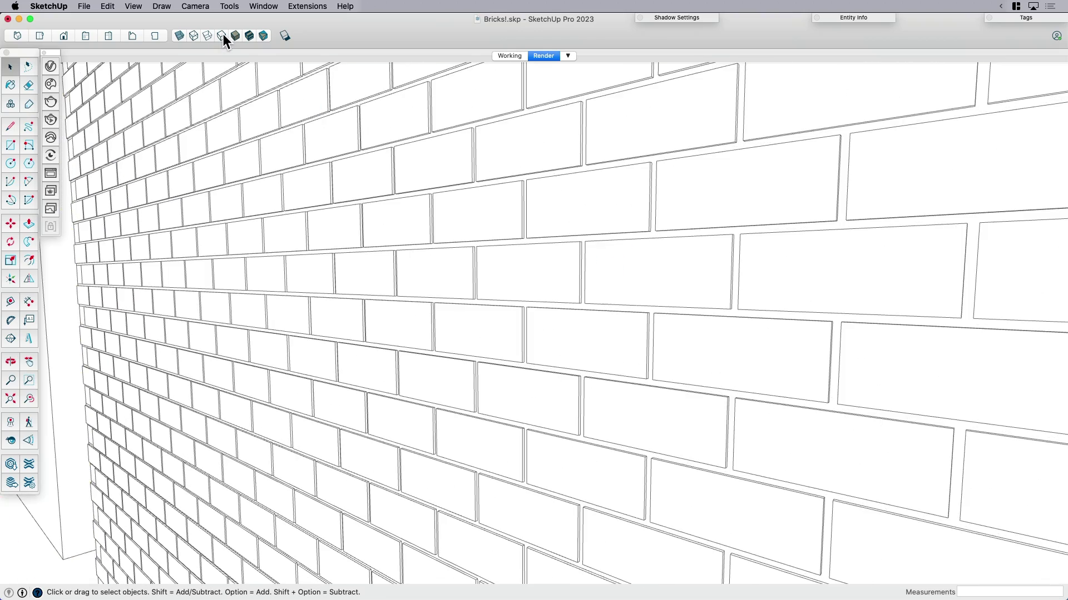
pyautogui.scroll(-8, 578, 279)
pyautogui.moveTo(537, 264); pyautogui.dragTo(537, 152, button='middle')
pyautogui.scroll(3, 532, 228)
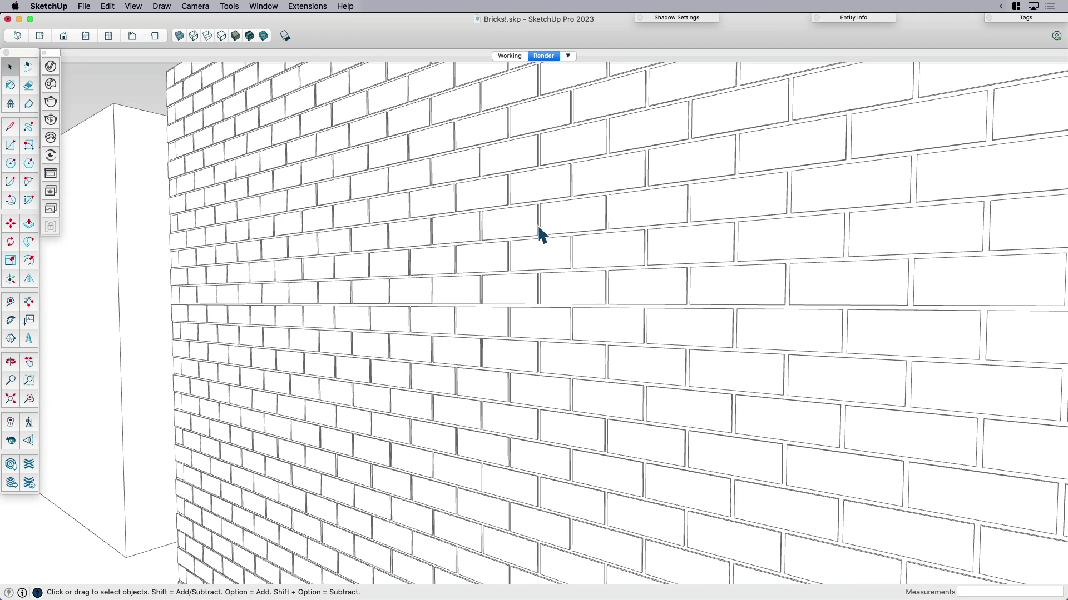
pyautogui.click(507, 56)
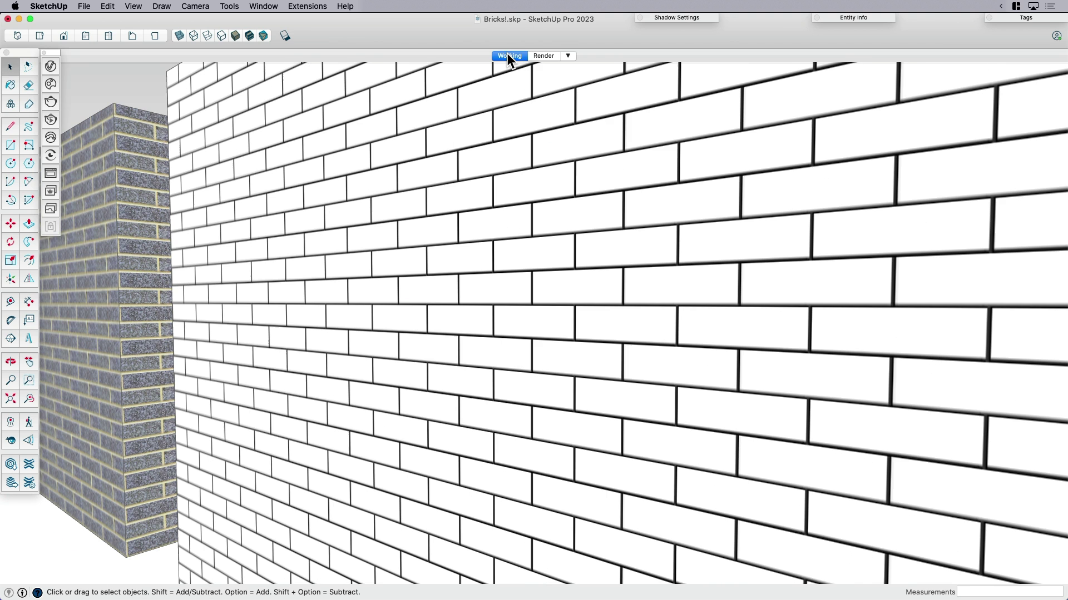
pyautogui.click(541, 56)
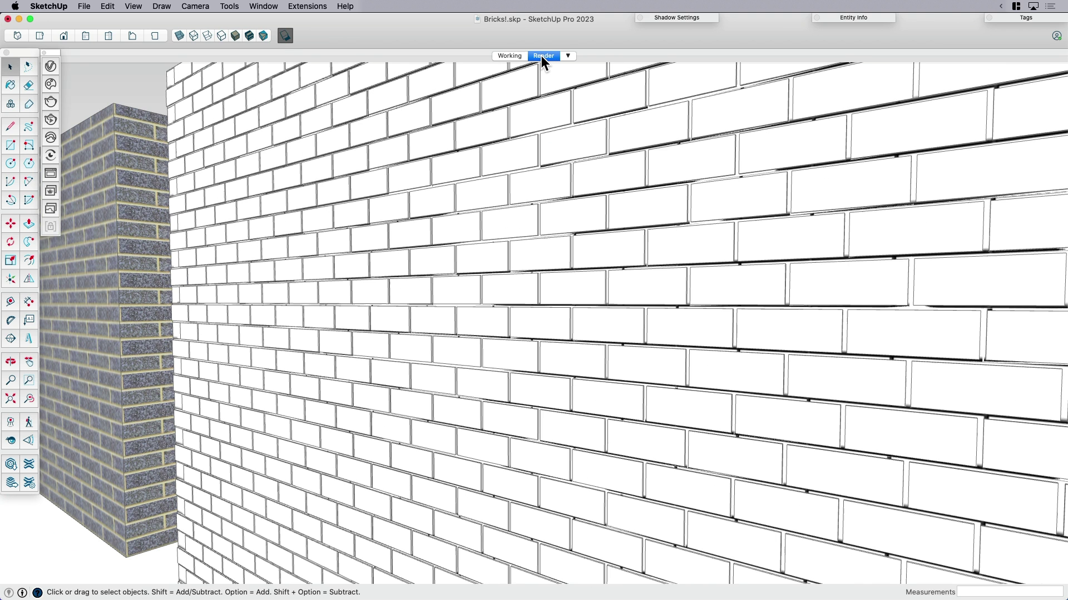
pyautogui.click(505, 56)
pyautogui.moveTo(588, 295); pyautogui.dragTo(581, 319, button='middle')
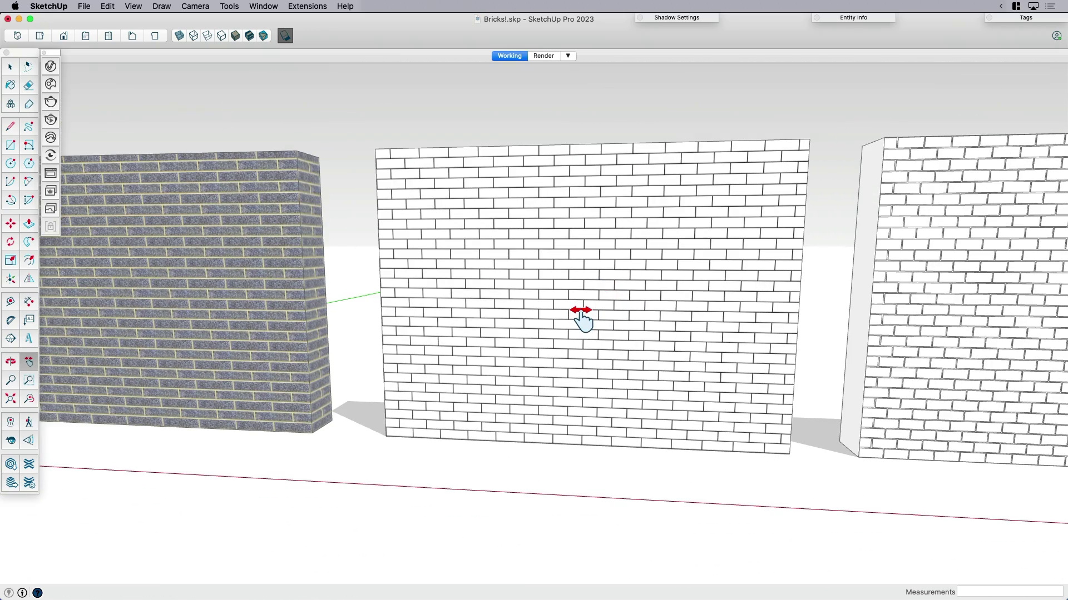
pyautogui.scroll(-2, 579, 315)
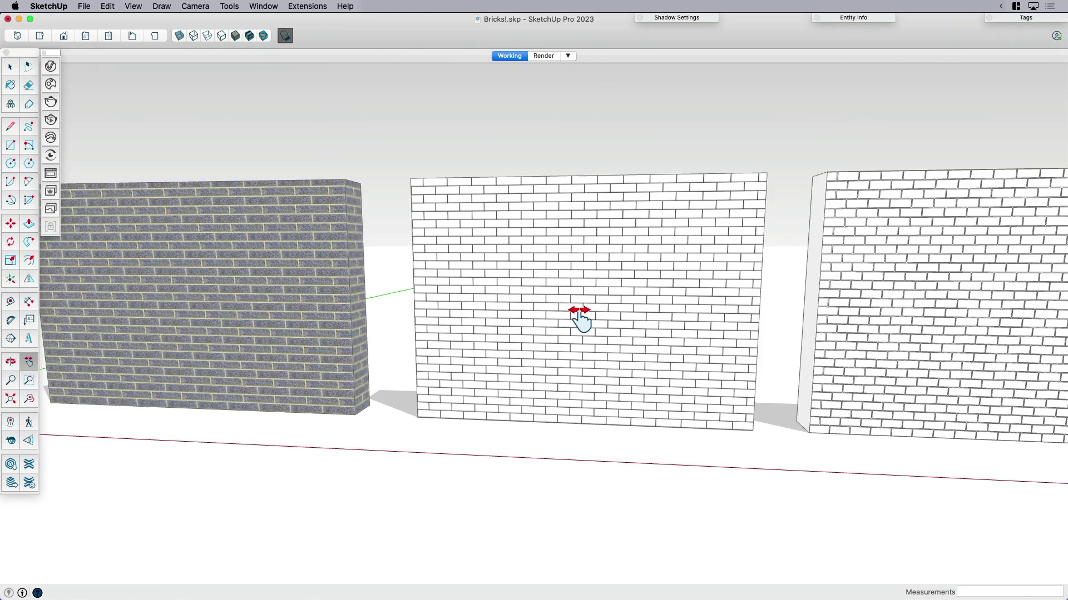
pyautogui.keyDown('shift'); pyautogui.moveTo(578, 314); pyautogui.dragTo(604, 364, button='middle'); pyautogui.keyUp('shift')
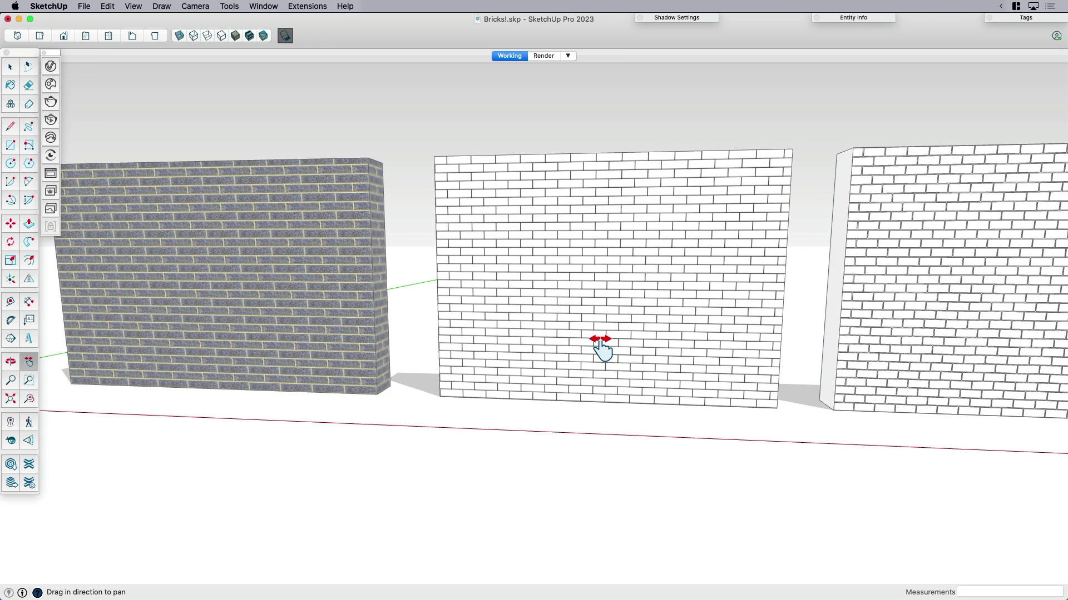
pyautogui.moveTo(600, 353); pyautogui.dragTo(604, 329, button='middle')
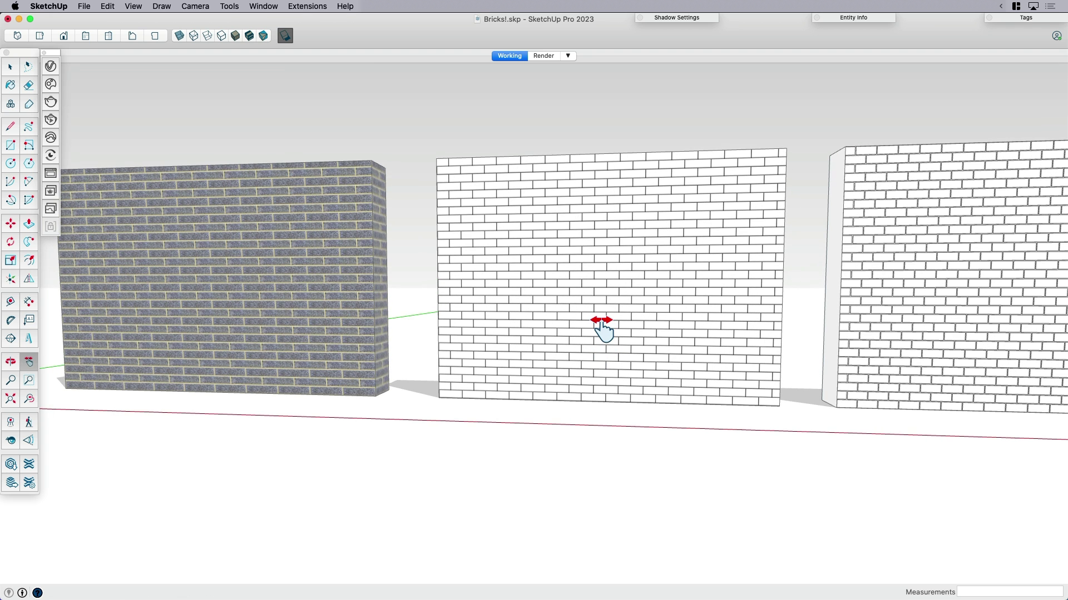